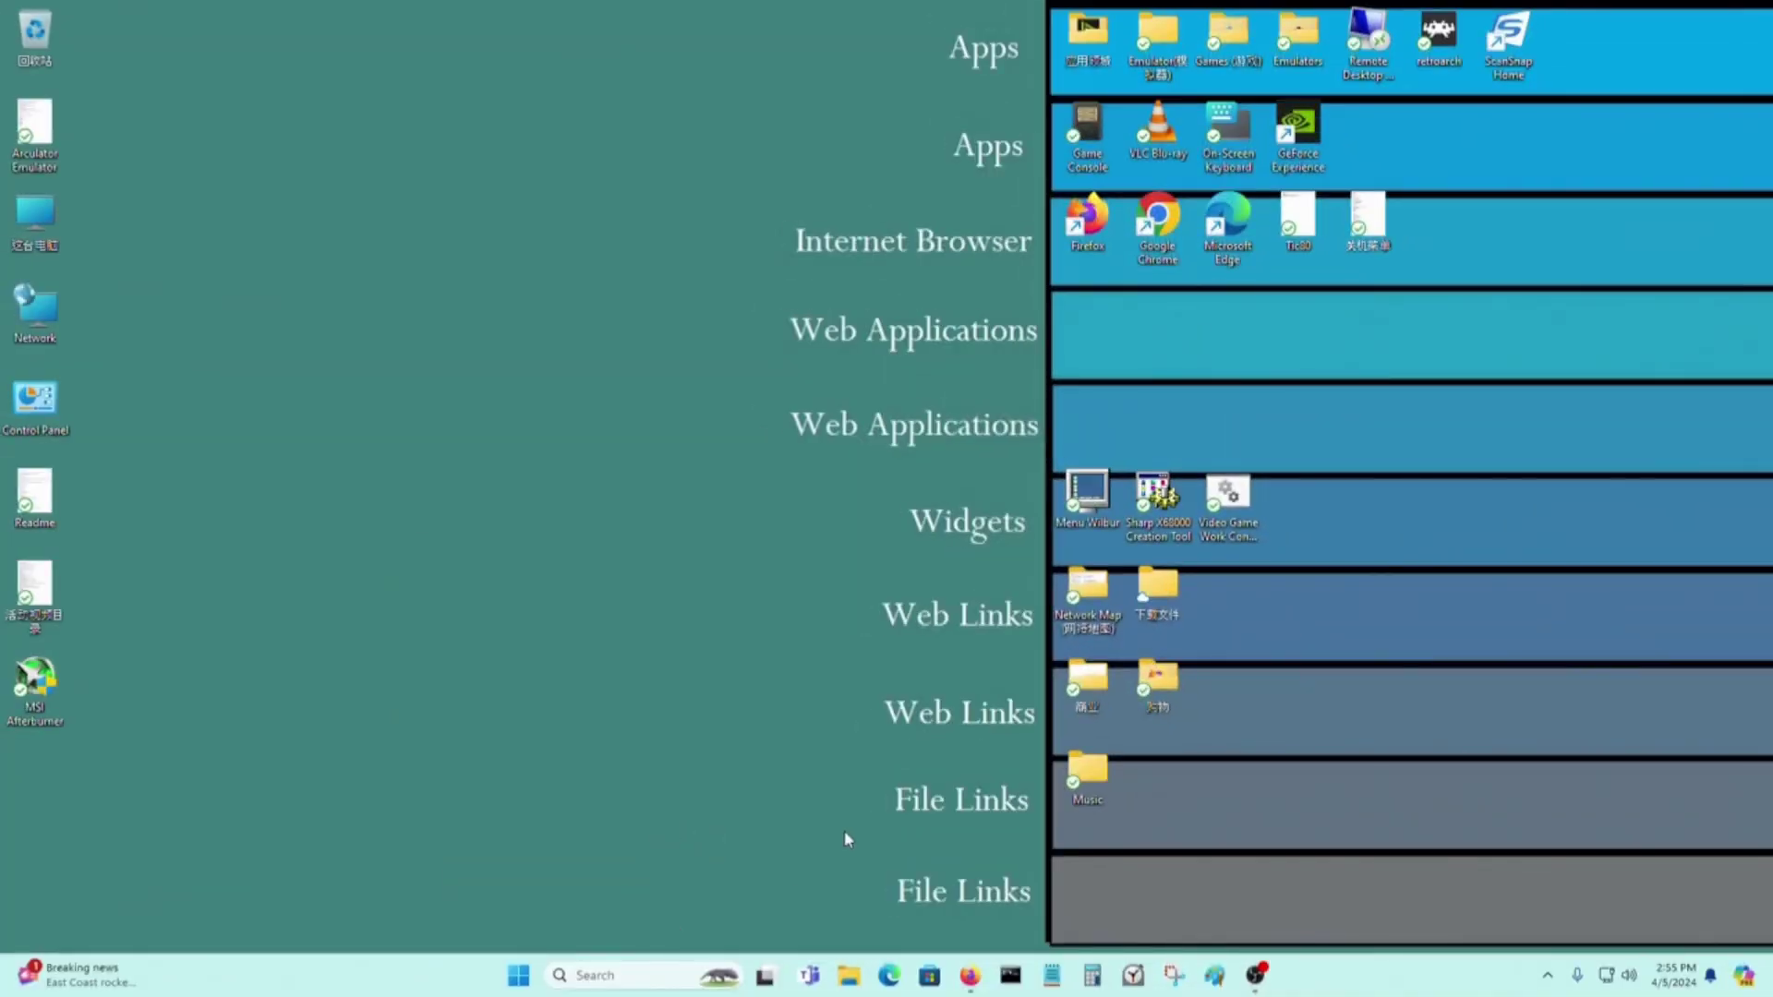
Step: Find Computer Management through the Windows search and open it
{"action": "left_click", "coordinate": [1548, 914]}
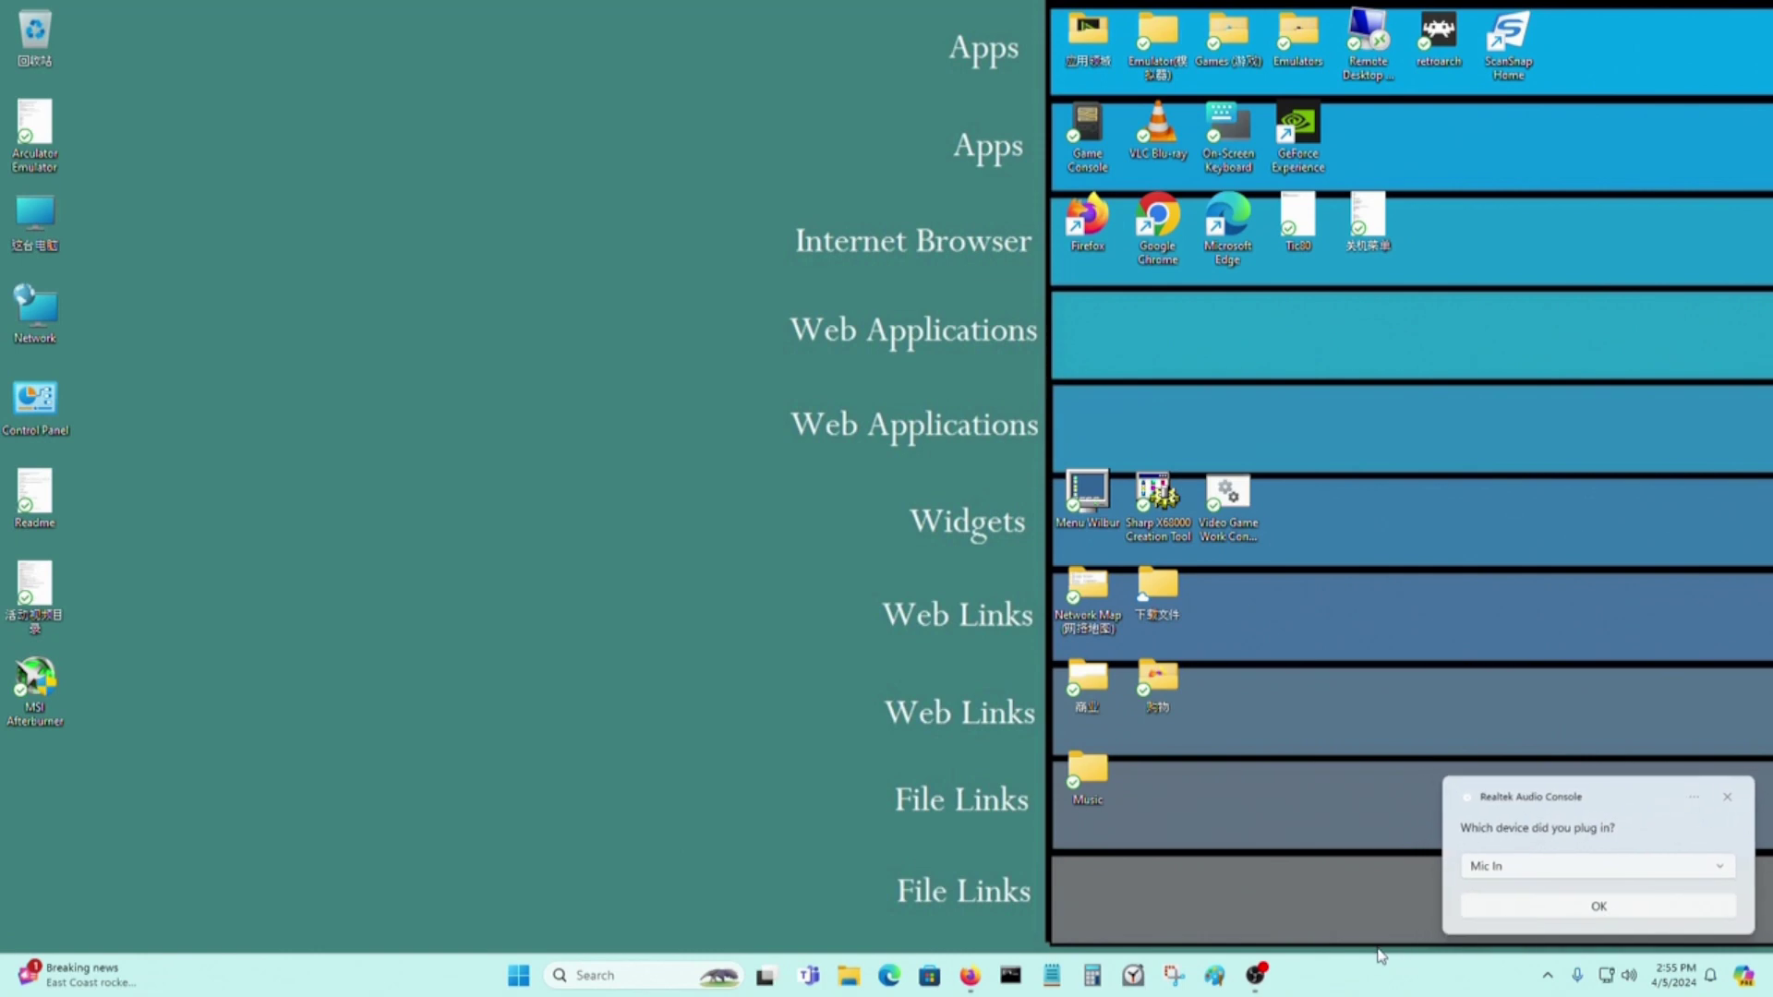
{"action": "left_click", "coordinate": [644, 963]}
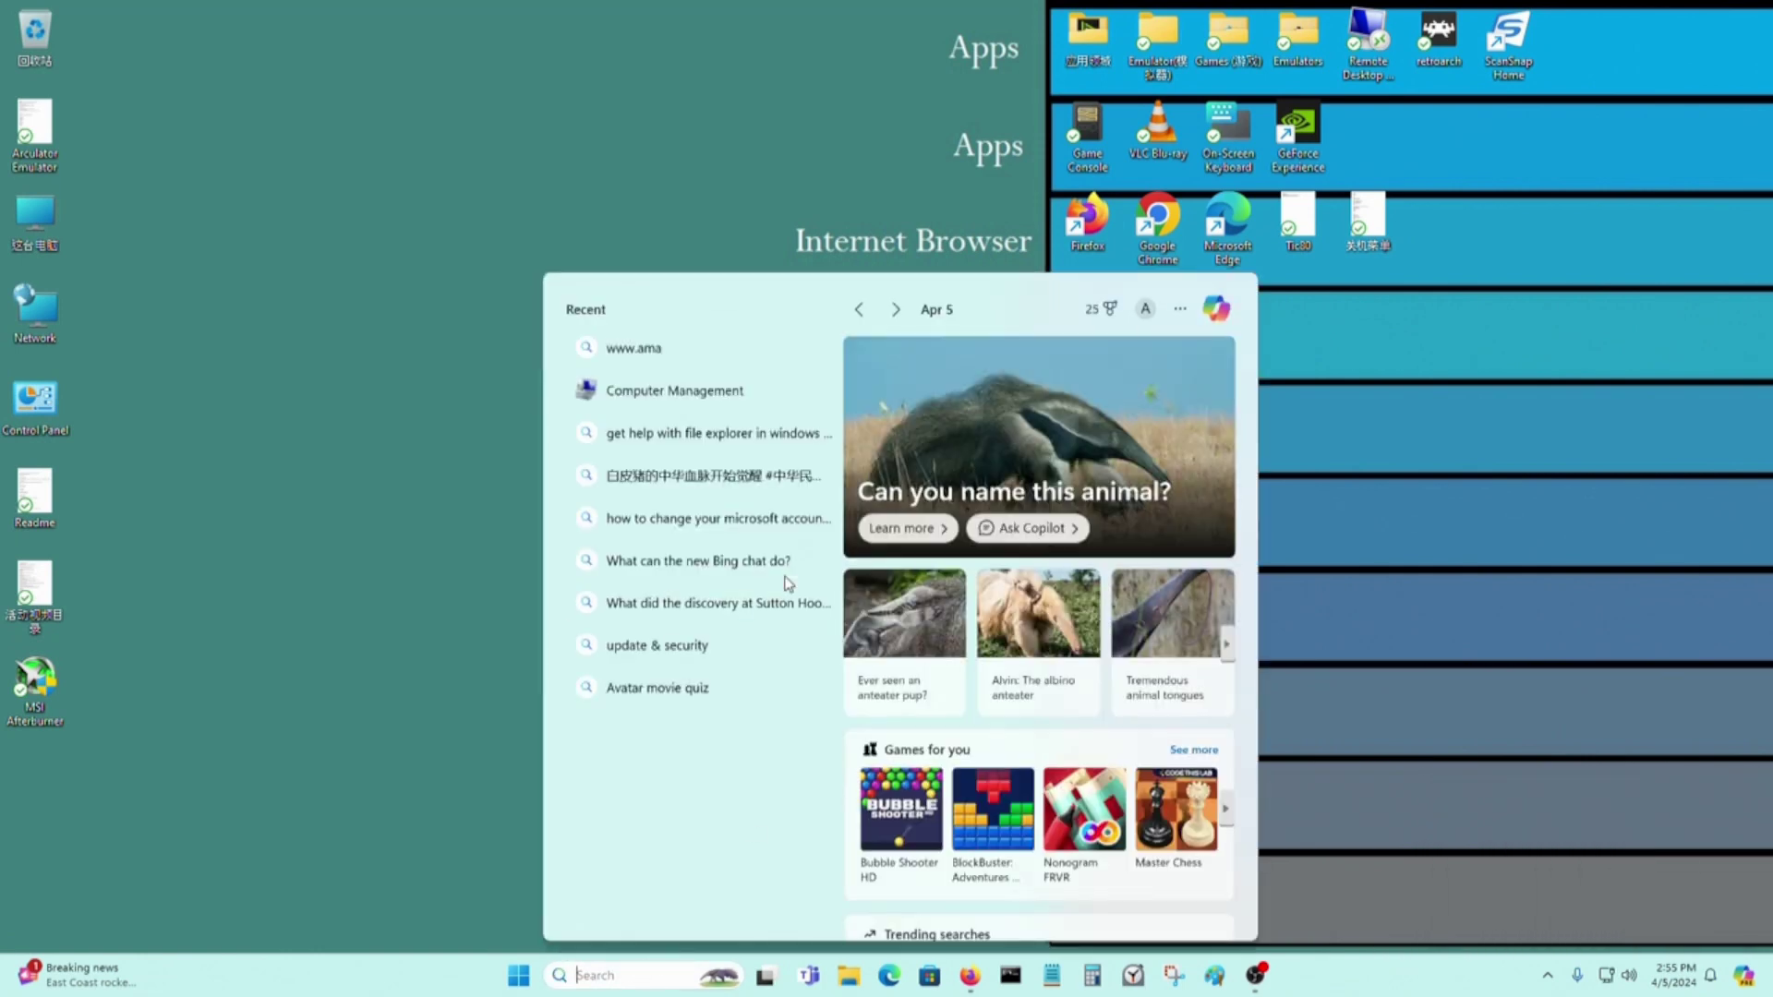
{"action": "type", "text": "c"}
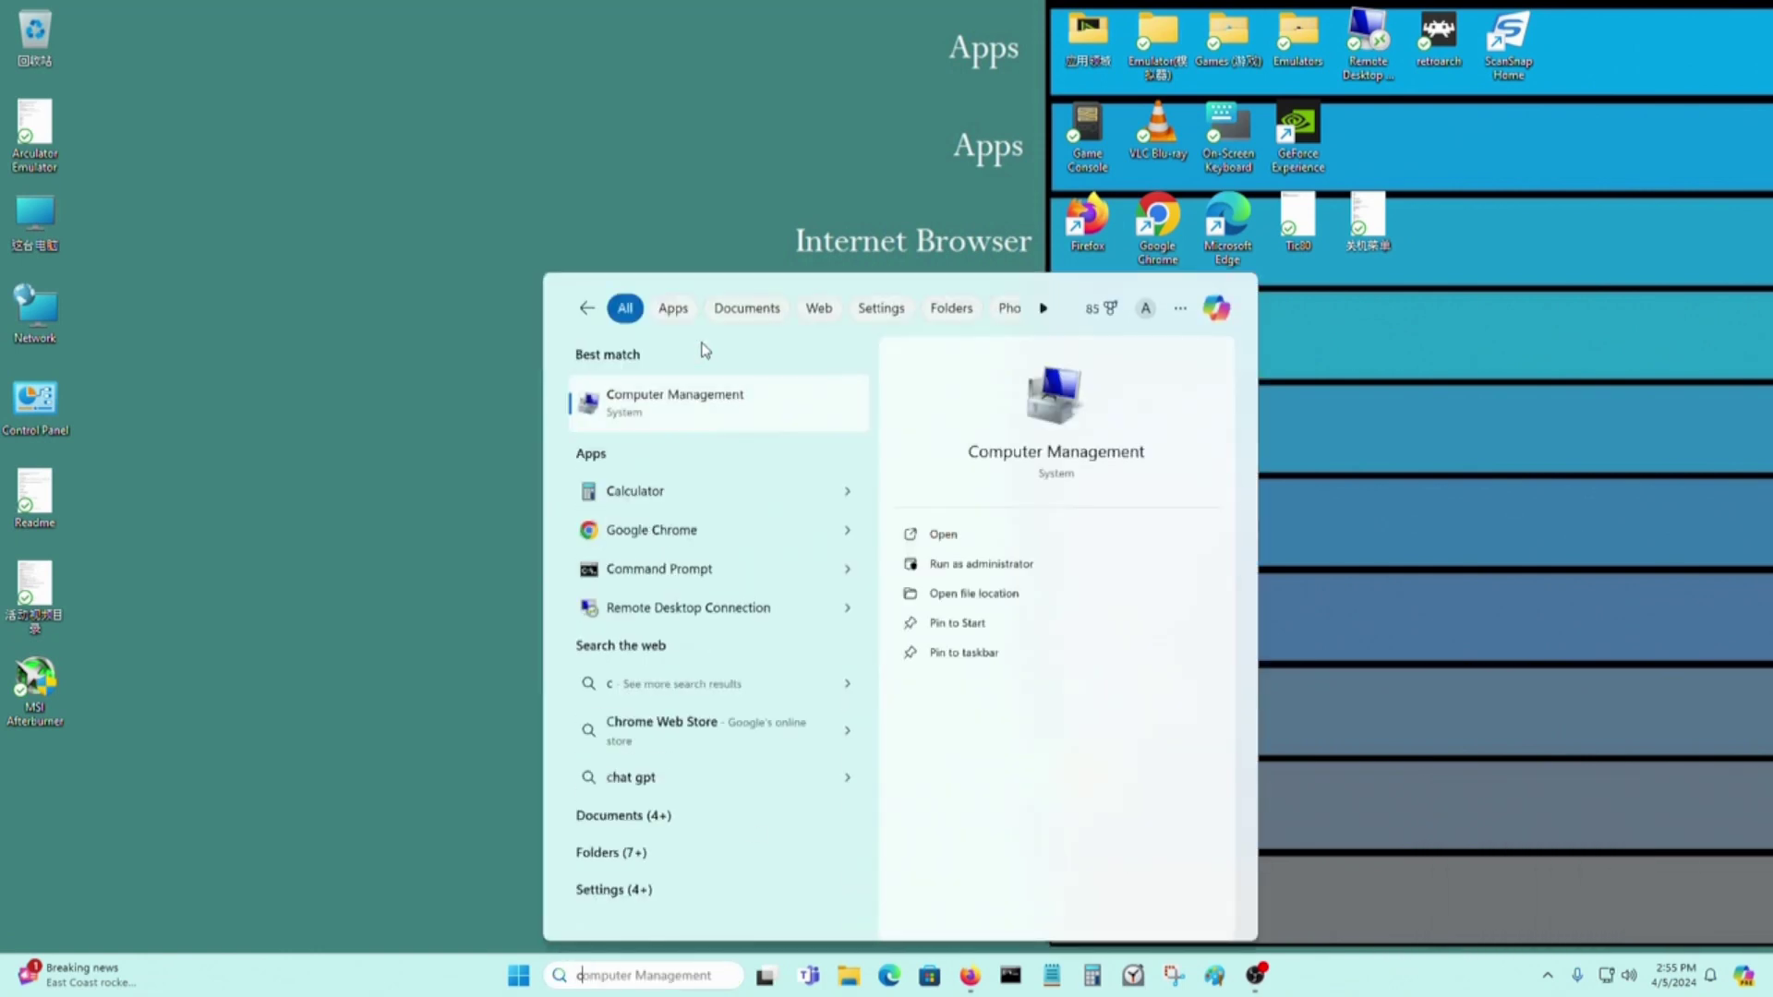
{"action": "left_click", "coordinate": [699, 404]}
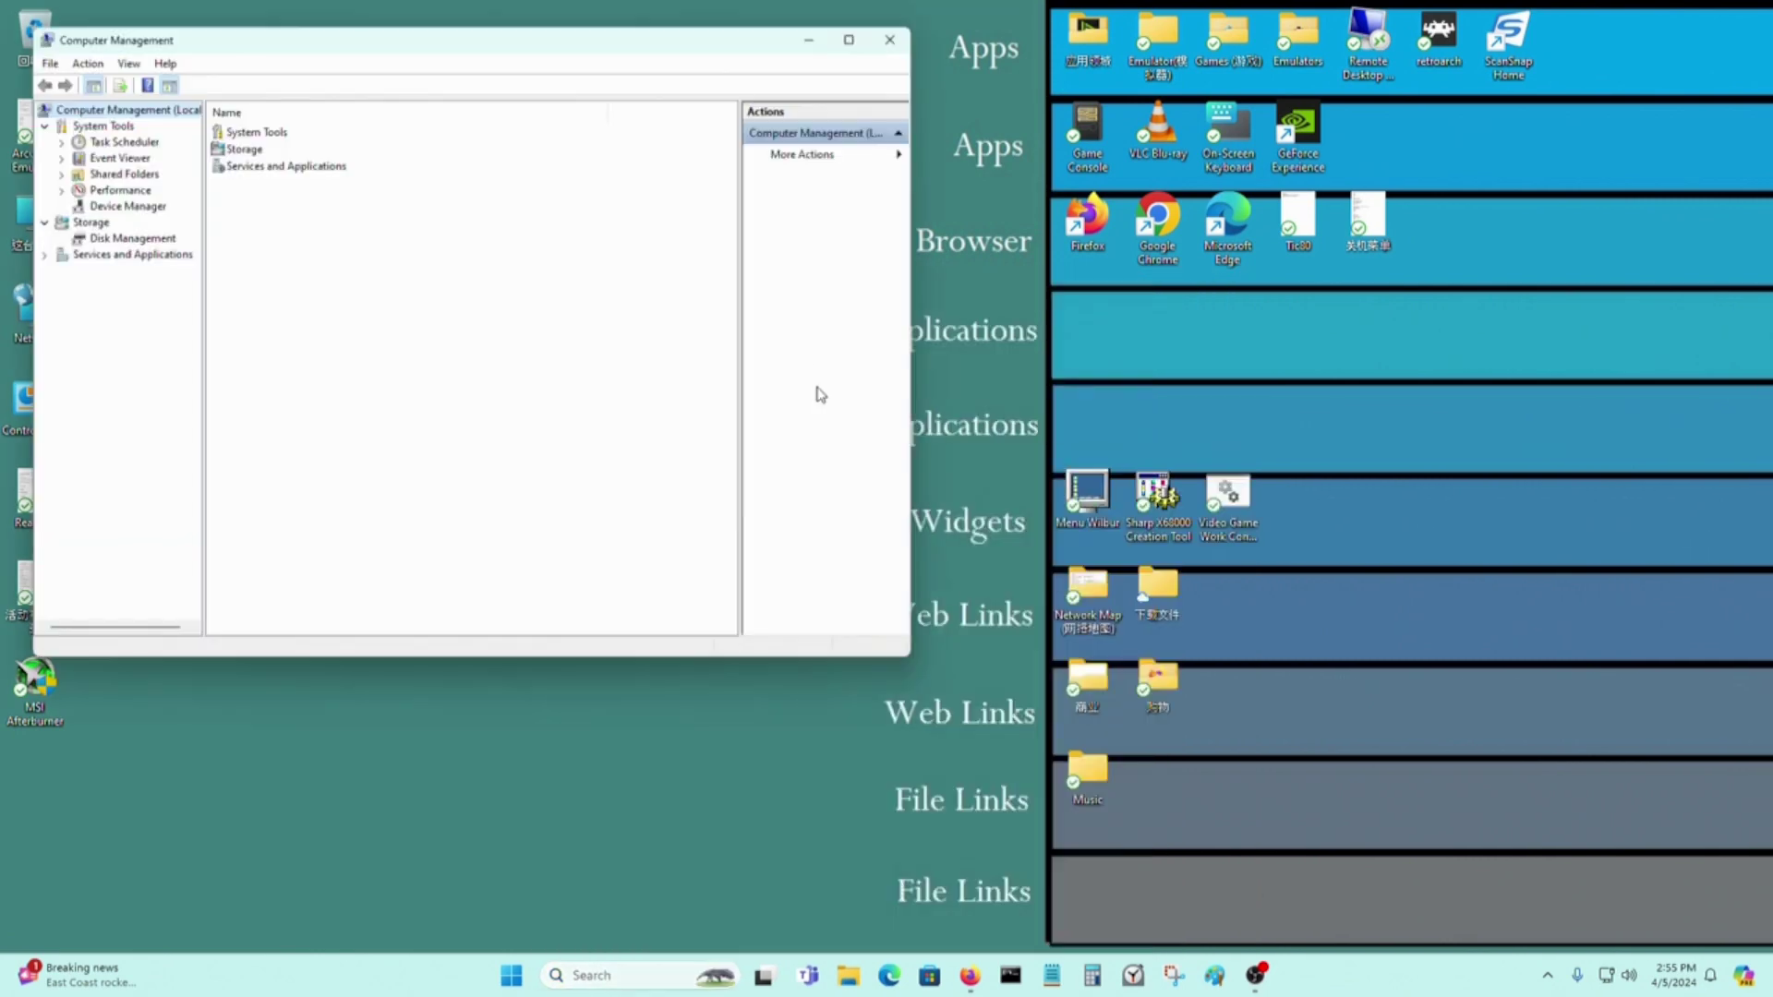
Step: Open Disk Management in the Storage section and initialize Disk 4 with the GPT partition style
{"action": "left_click", "coordinate": [249, 145]}
{"action": "double_click", "coordinate": [249, 145]}
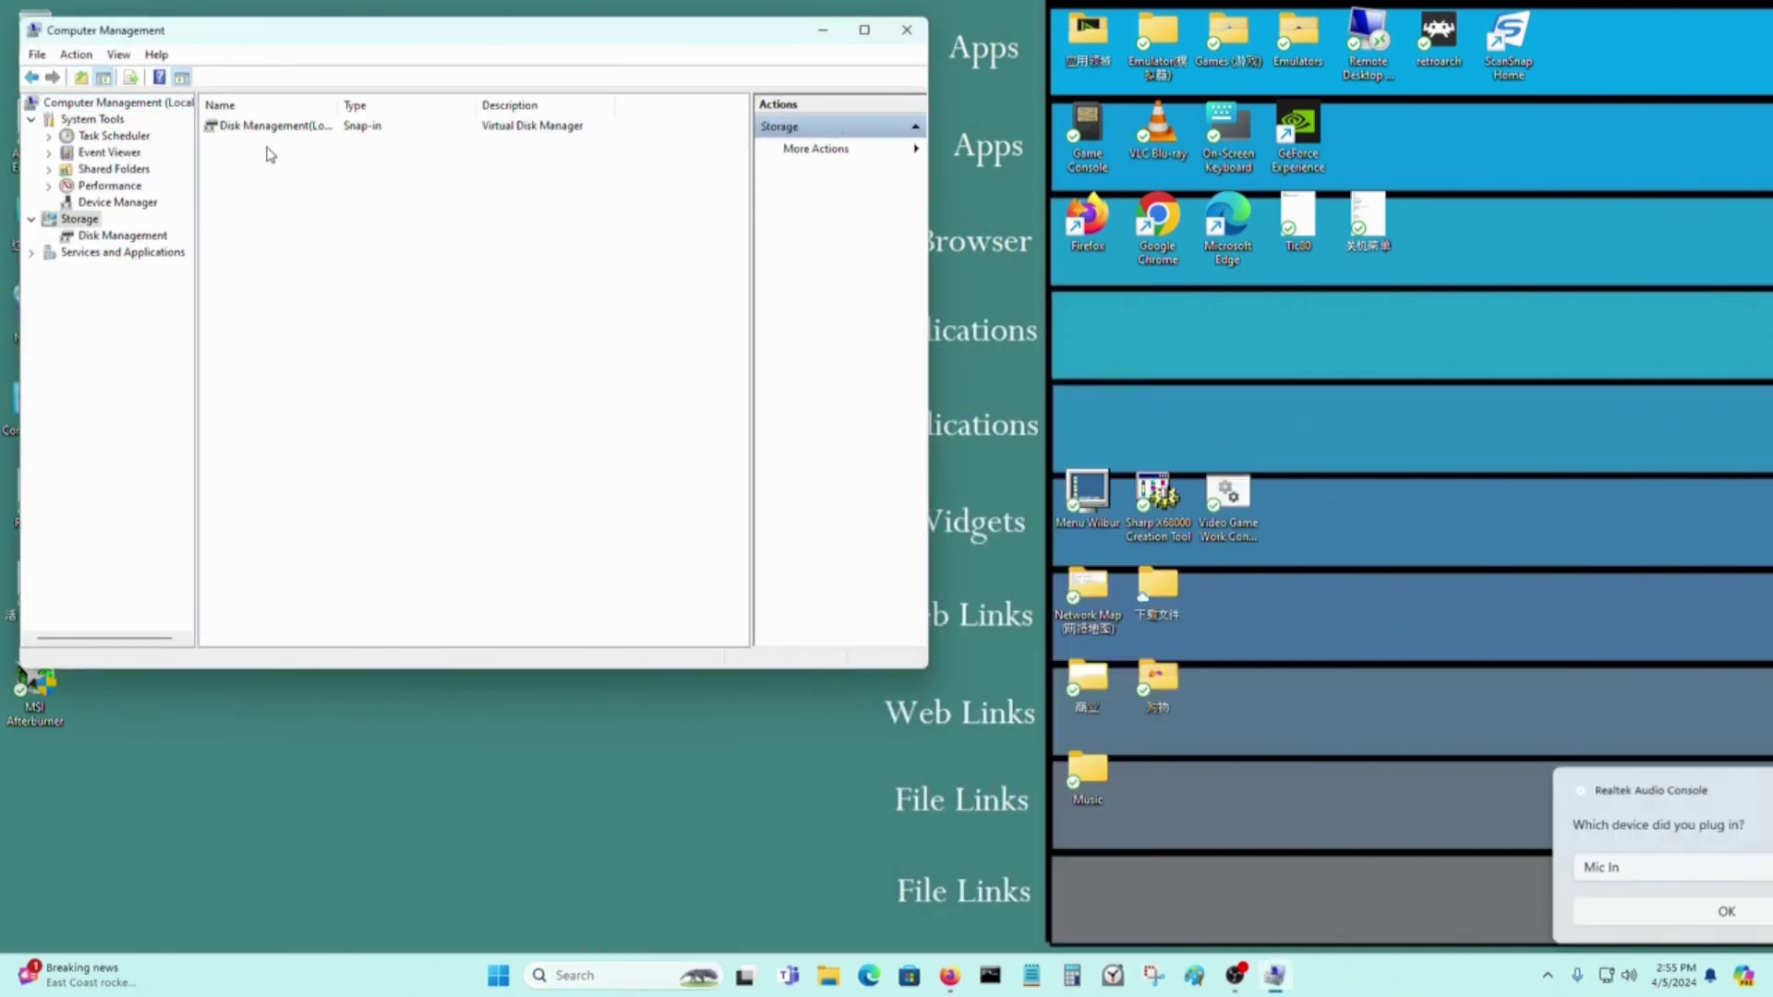
{"action": "double_click", "coordinate": [268, 129]}
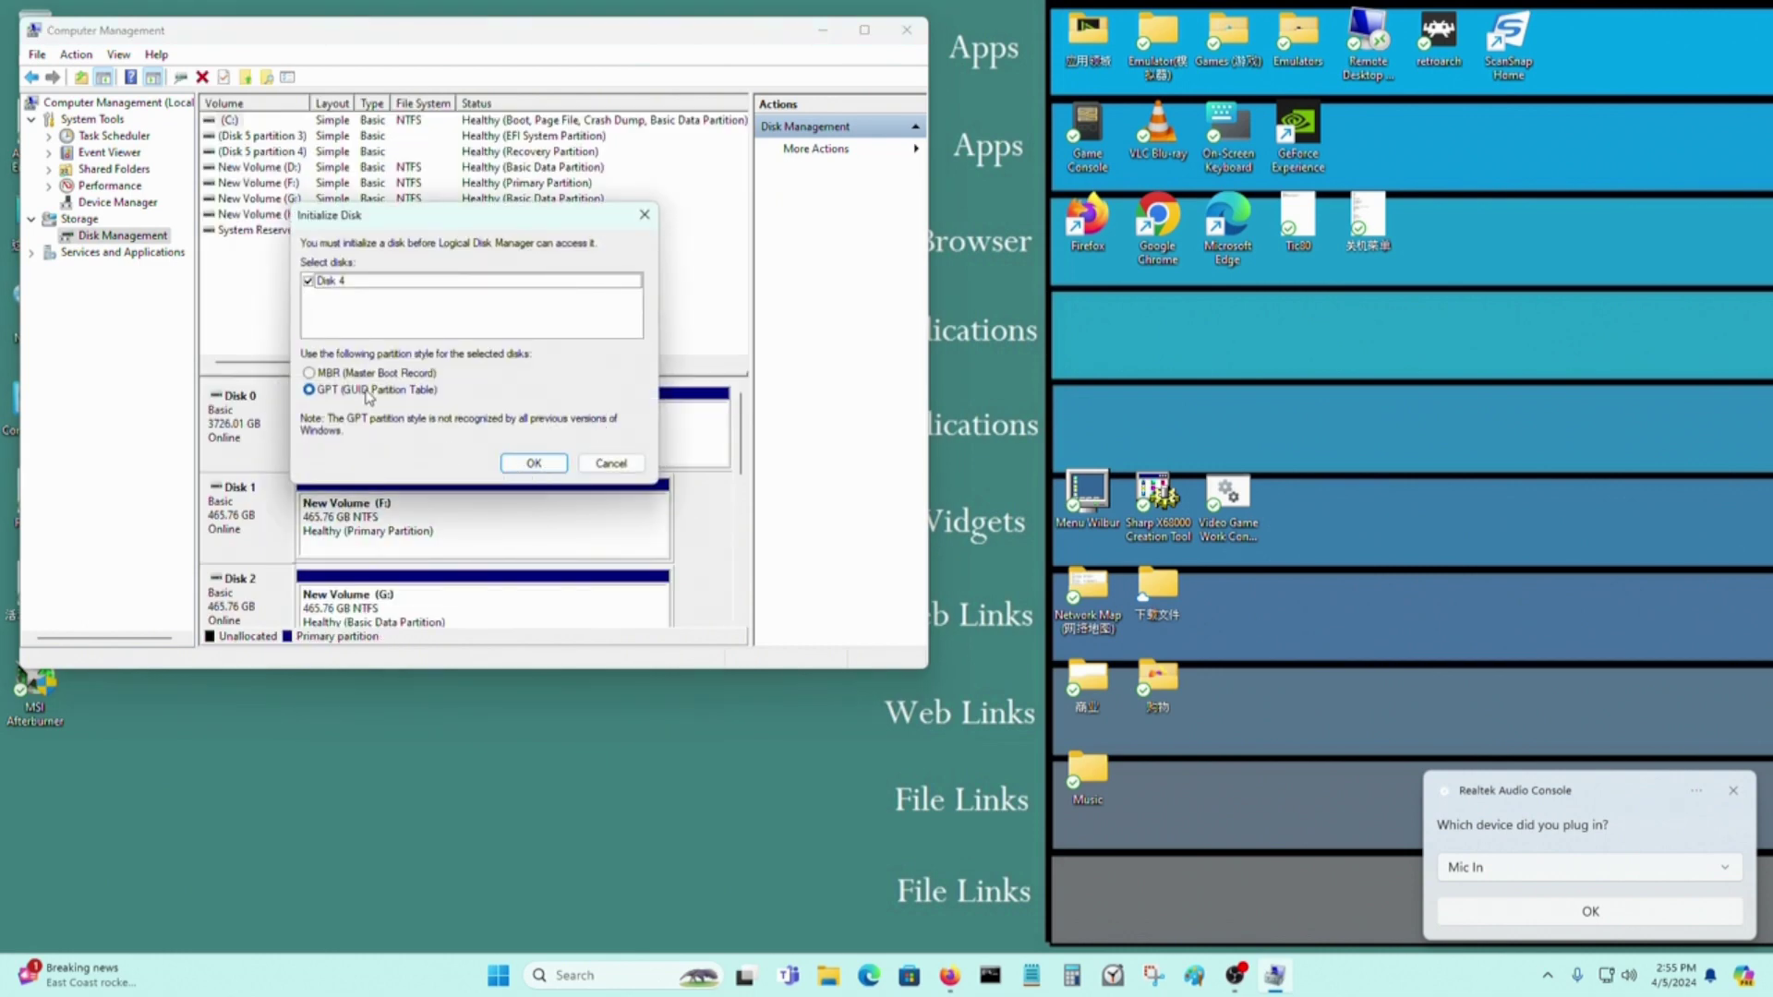
{"action": "left_click", "coordinate": [534, 463]}
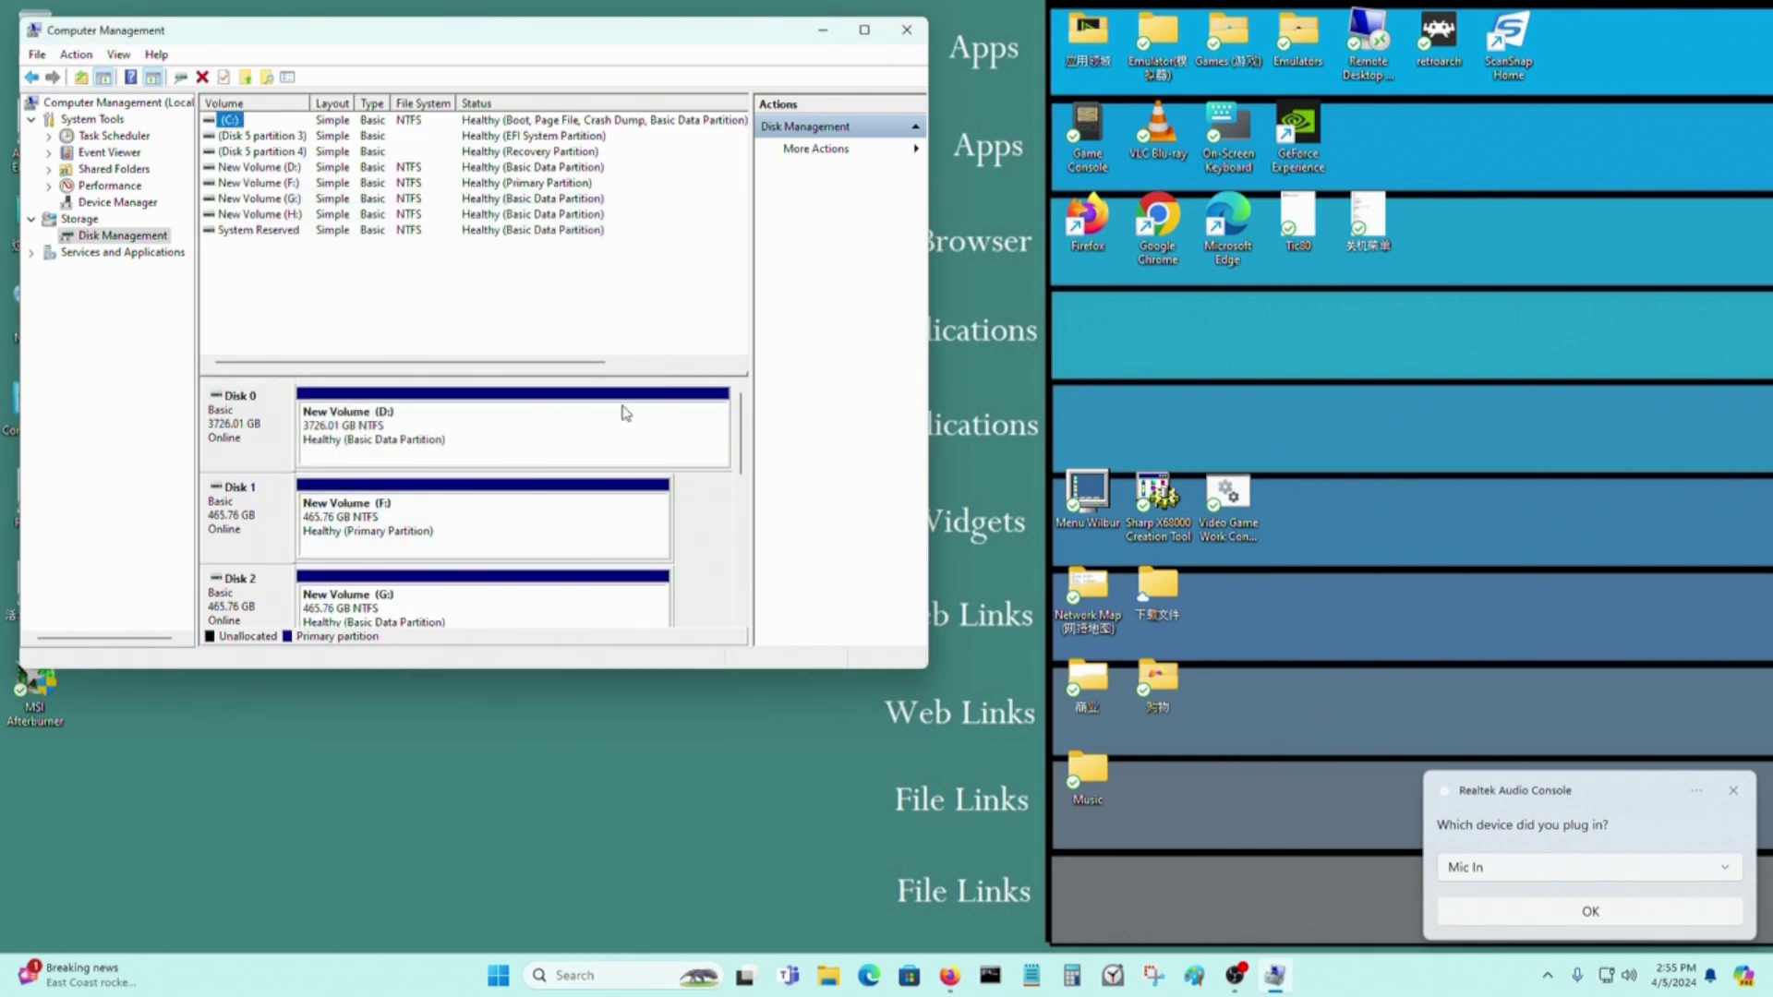
Step: Create a simple volume on Disk 4's unallocated space with 1907712 MB, drive letter I, NTFS quick format and label New Volume
{"action": "left_click_drag", "start_coordinate": [744, 489], "coordinate": [762, 638]}
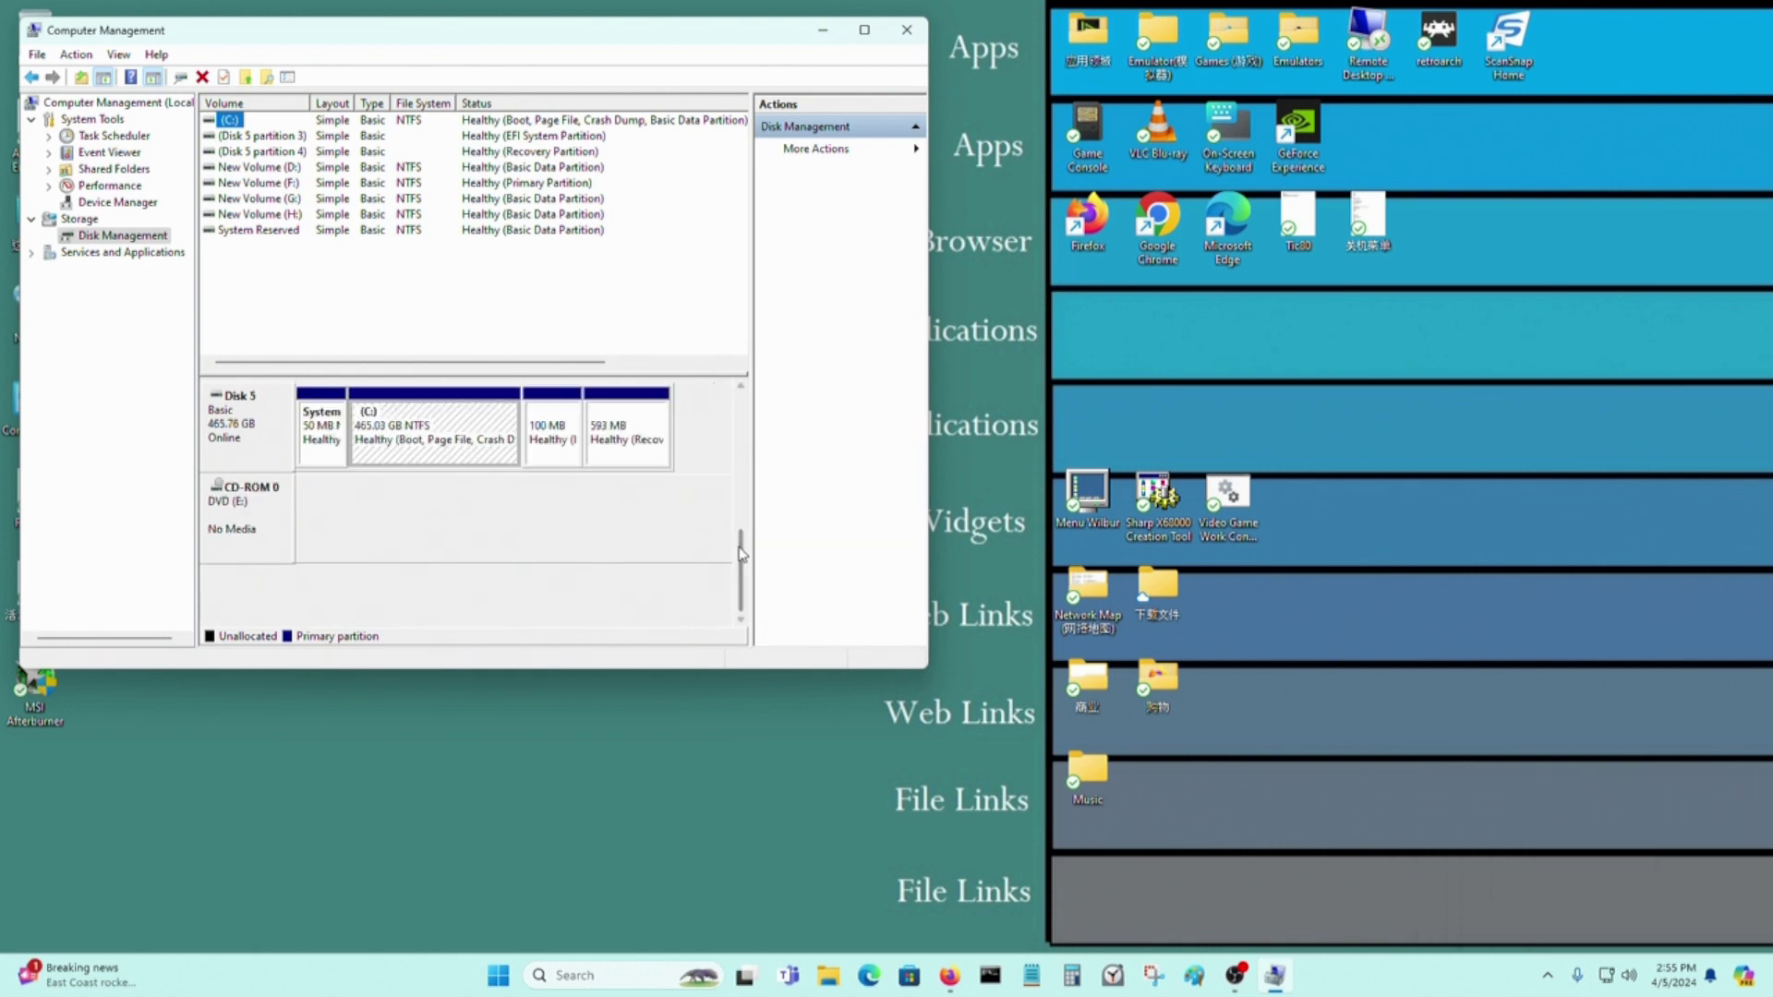
{"action": "left_click_drag", "start_coordinate": [746, 565], "coordinate": [746, 513]}
{"action": "left_click", "coordinate": [435, 546]}
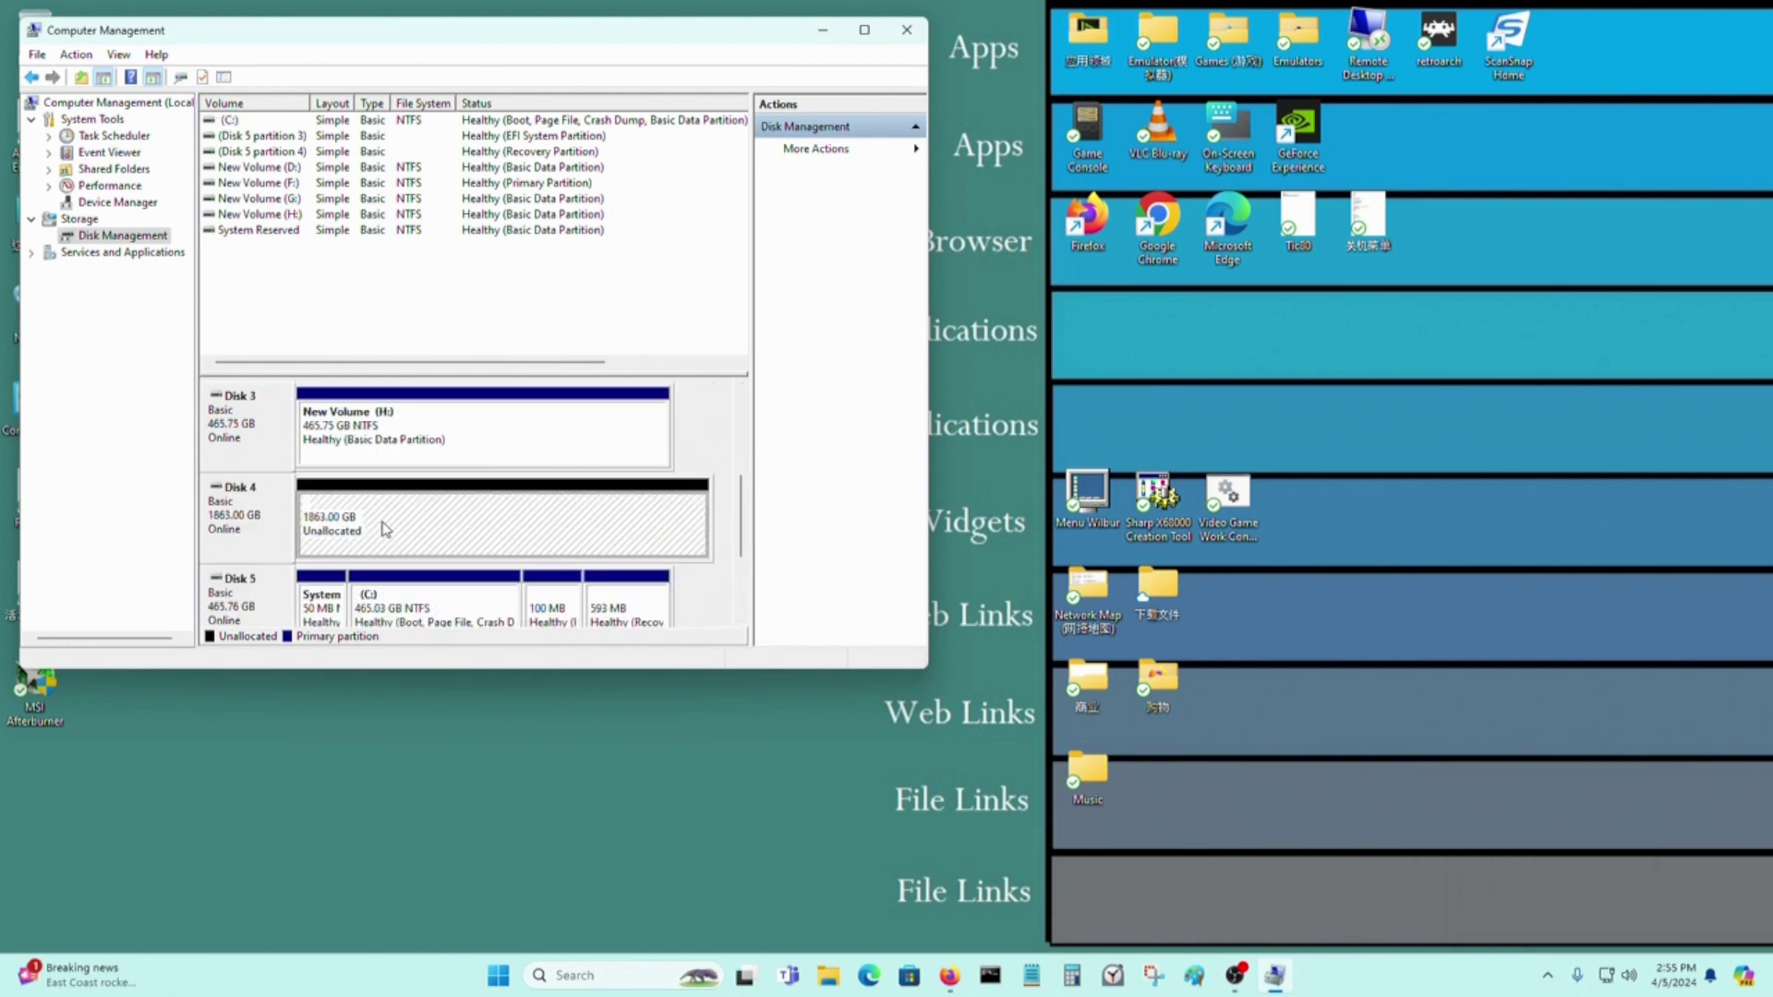
{"action": "right_click", "coordinate": [378, 525]}
{"action": "left_click", "coordinate": [466, 533]}
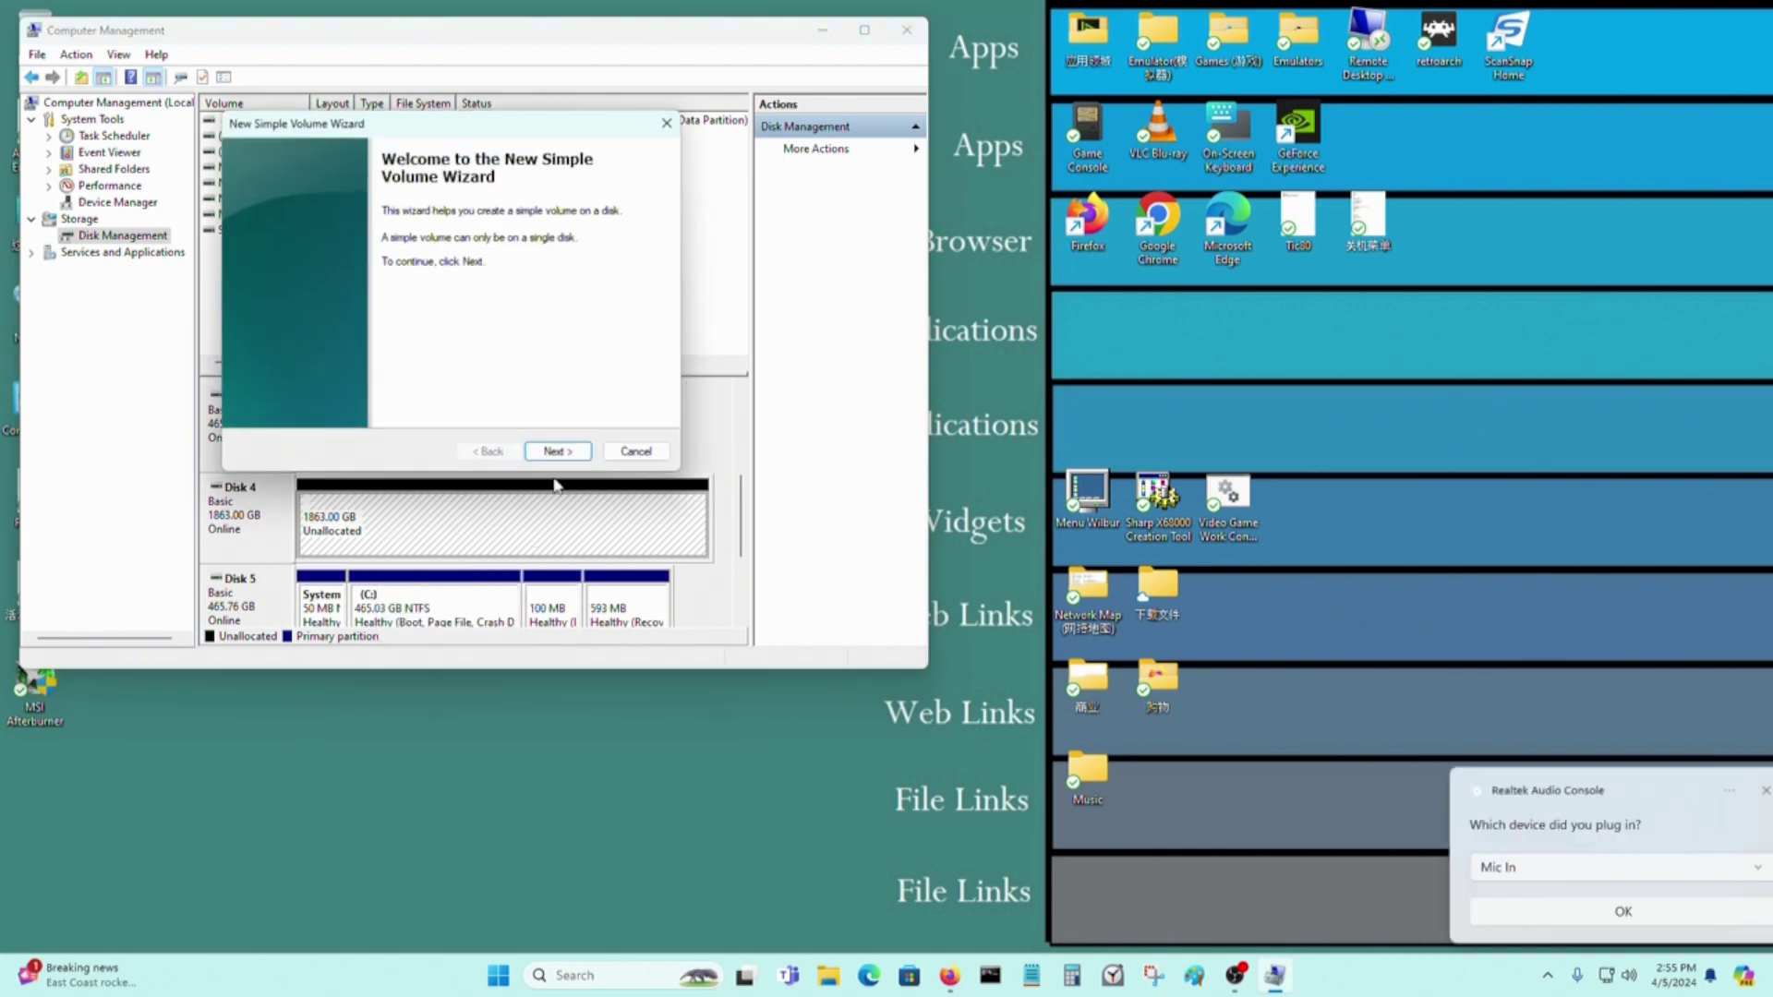
{"action": "left_click", "coordinate": [560, 461]}
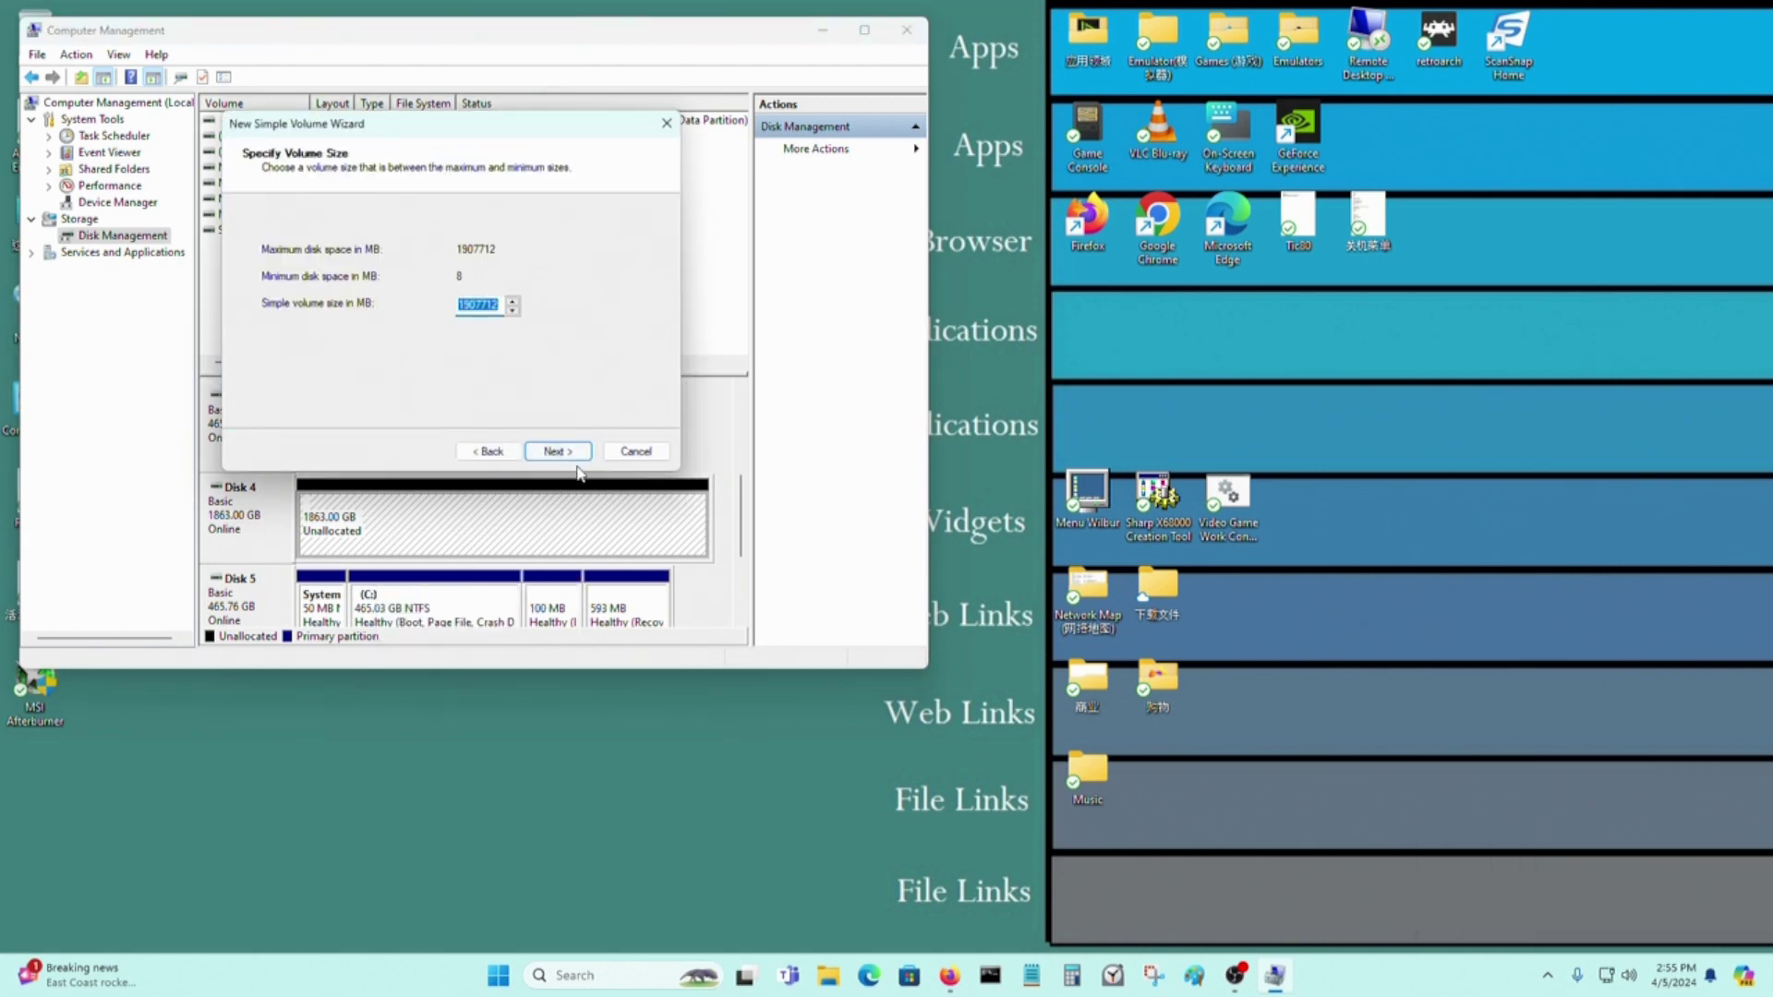
{"action": "left_click", "coordinate": [566, 460]}
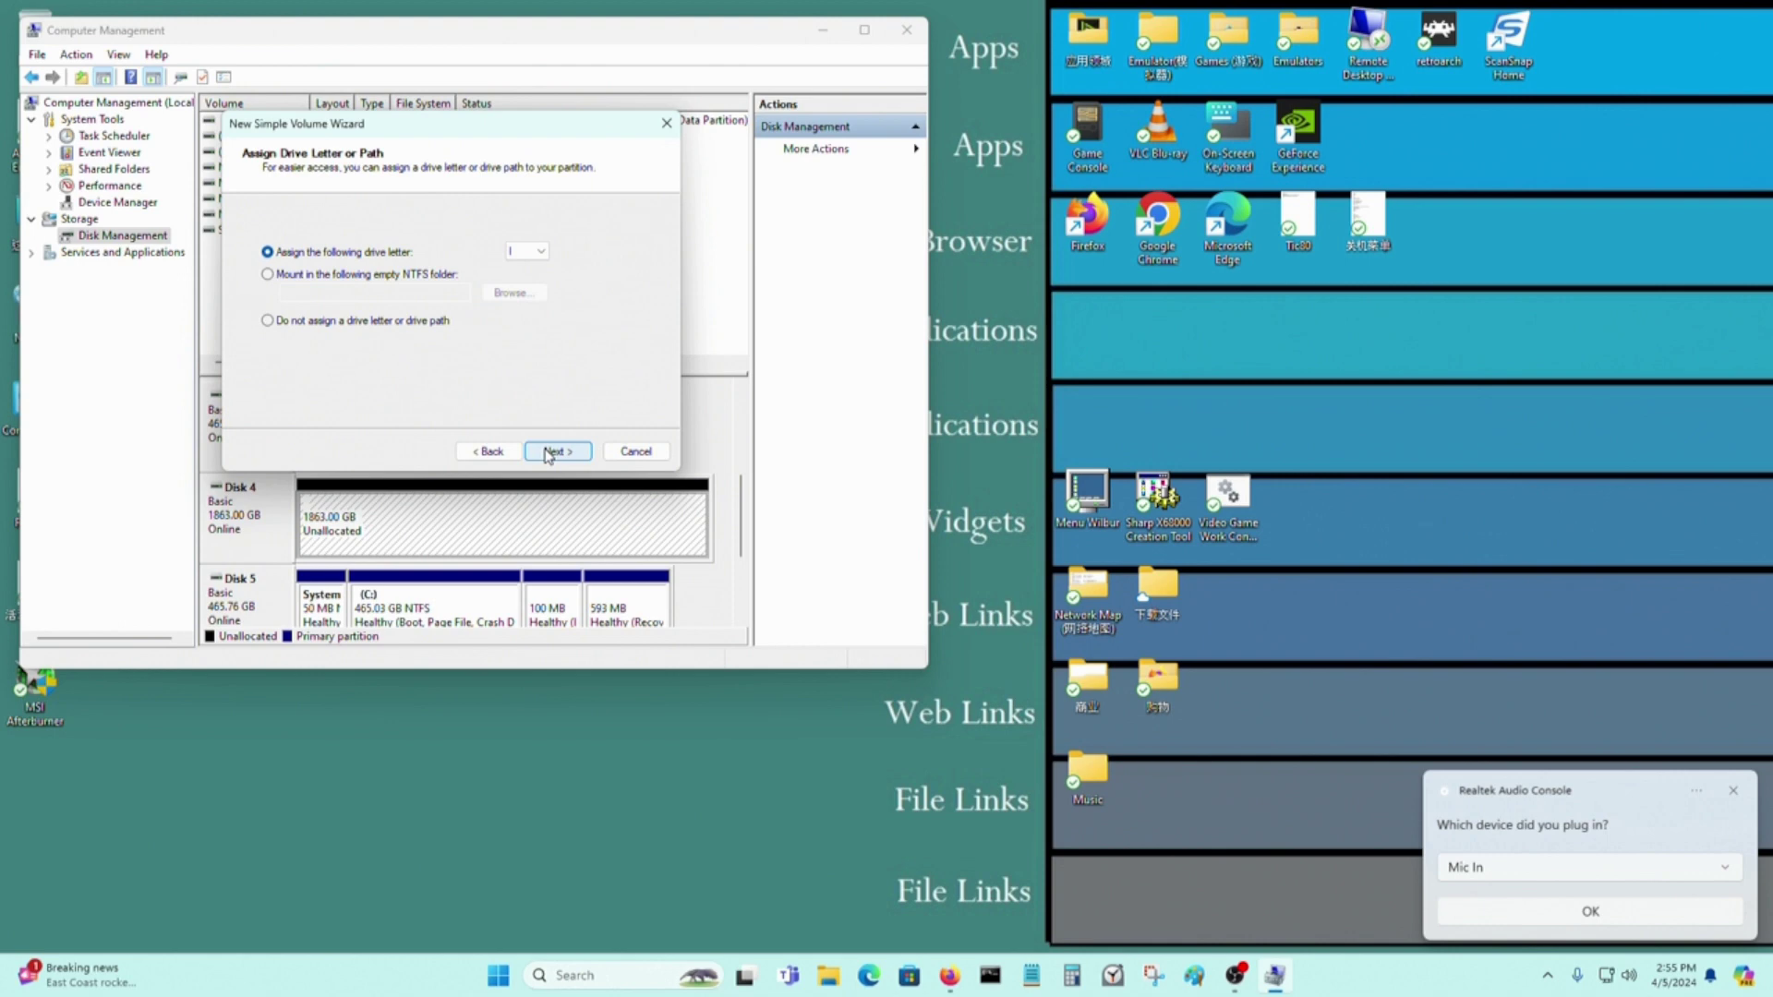
{"action": "left_click", "coordinate": [548, 453]}
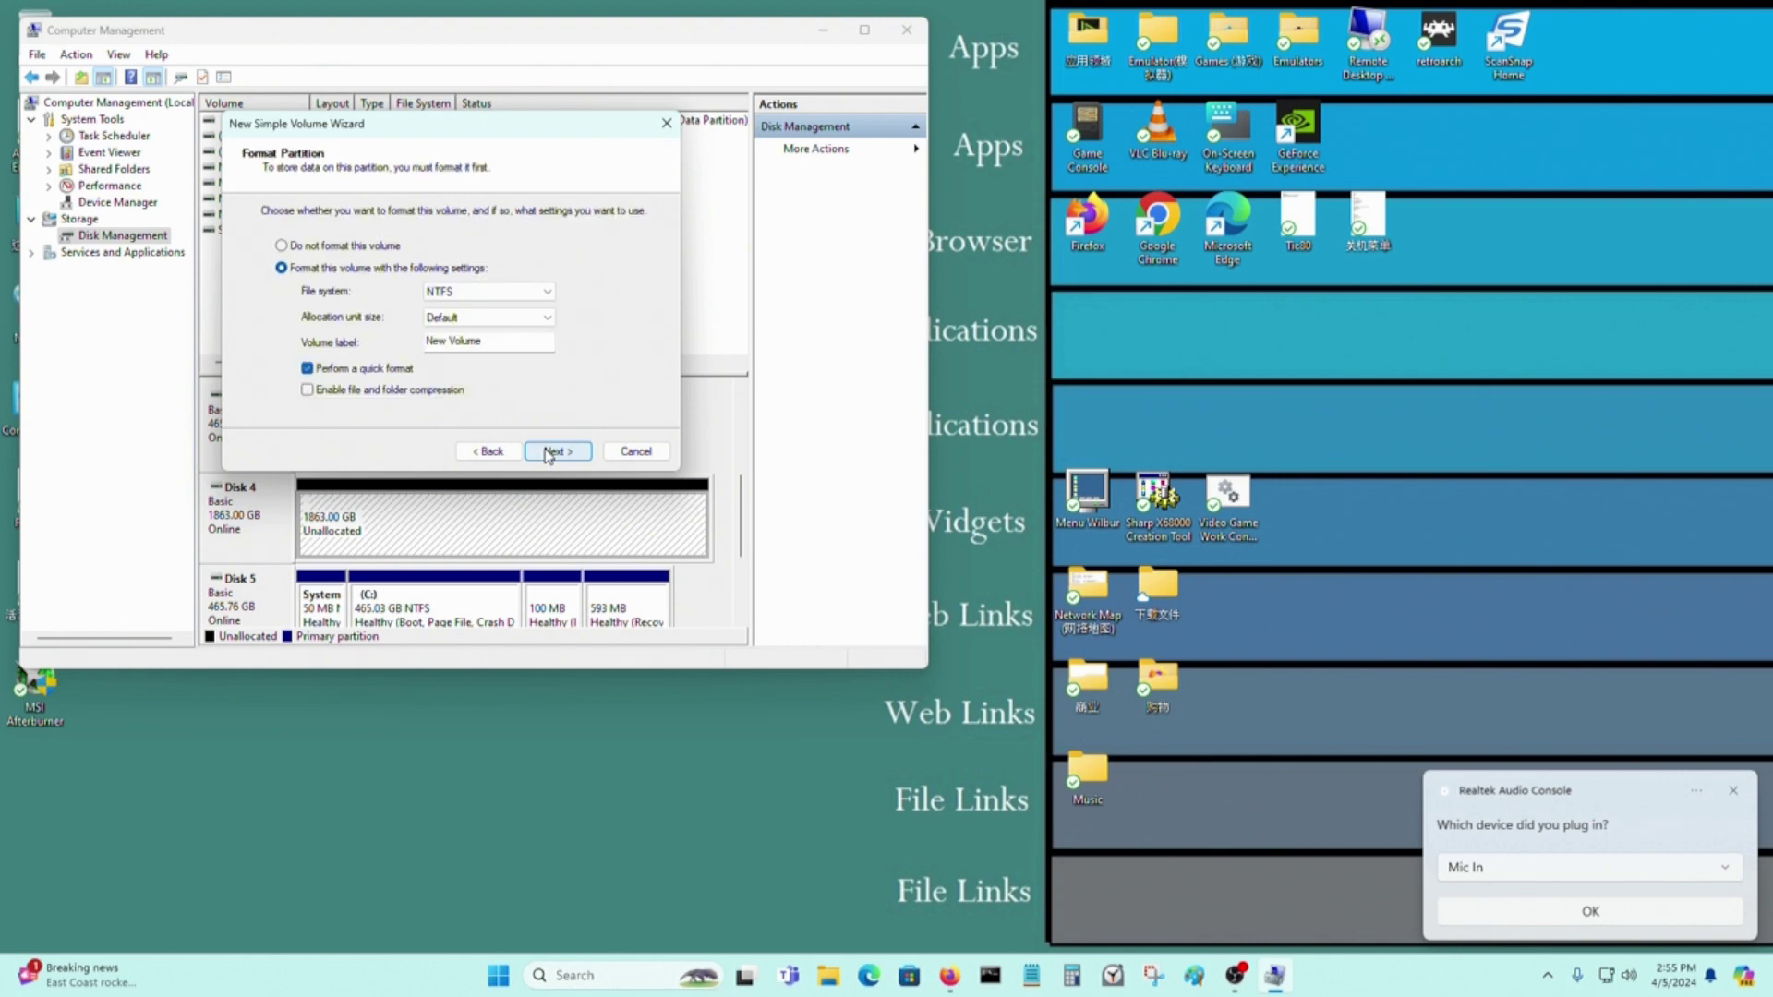
{"action": "left_click", "coordinate": [548, 454]}
{"action": "left_click", "coordinate": [551, 451]}
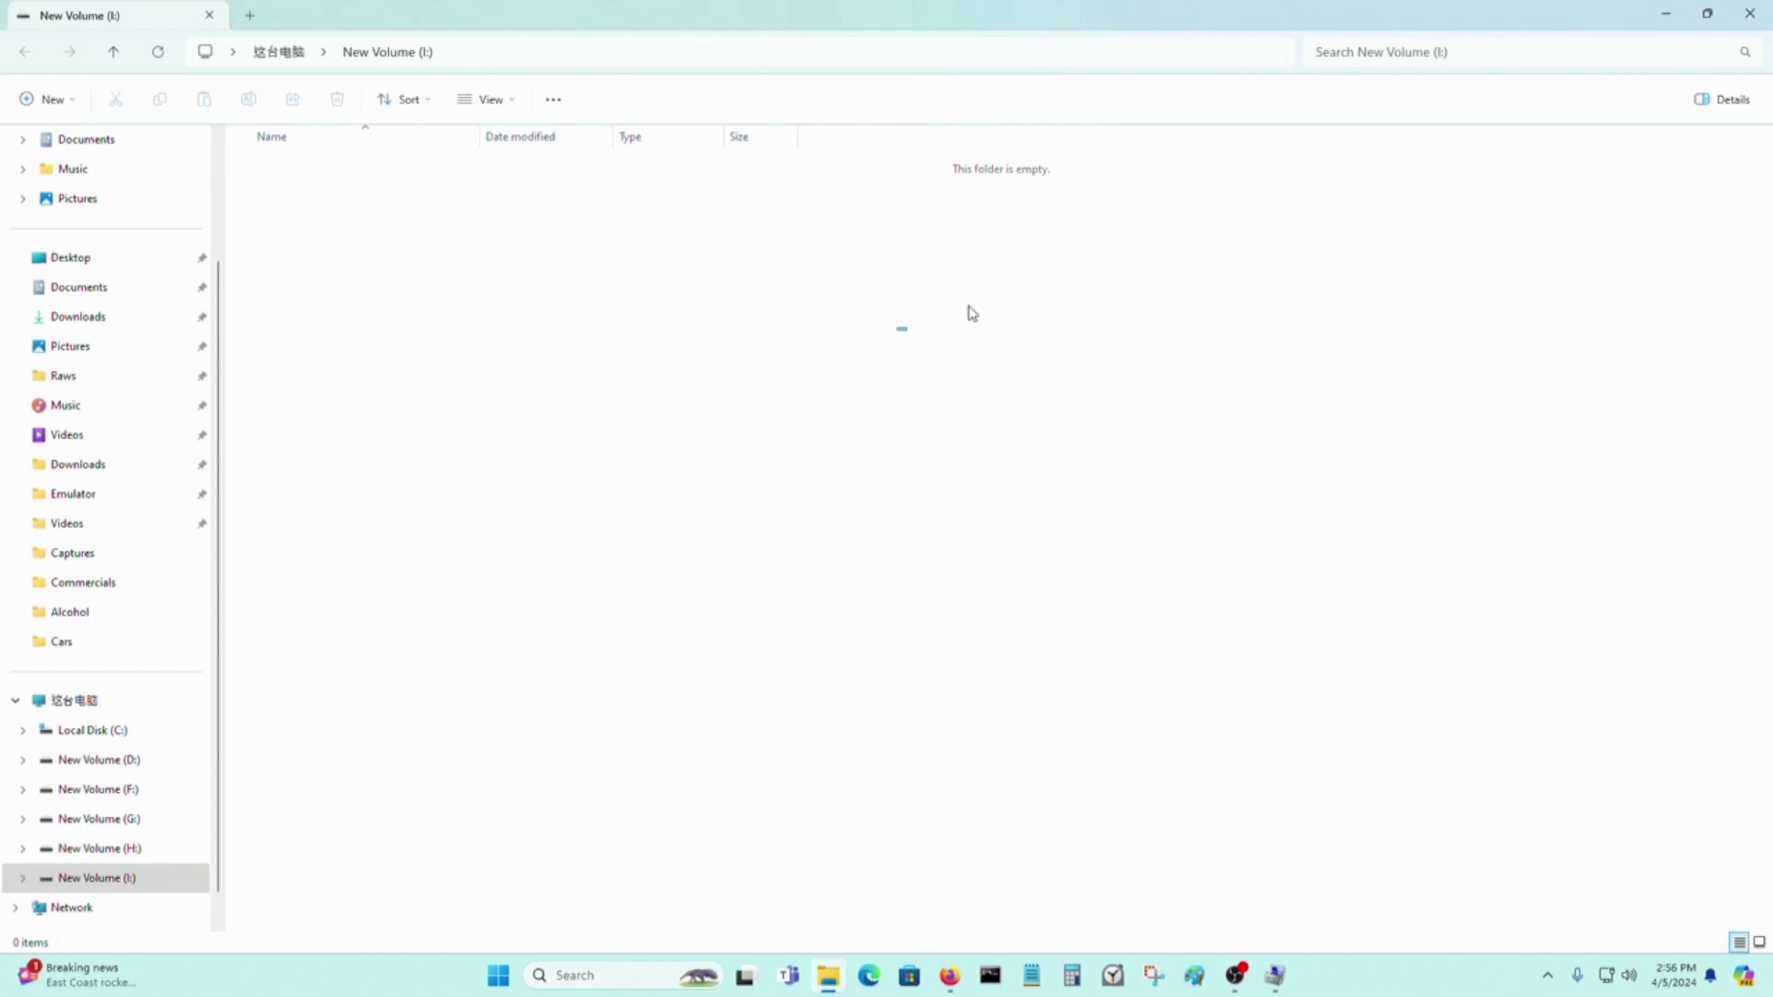
Step: Close the new volume's folder and Computer Management, and check New Volume (I:) in the computer's drive overview
{"action": "key", "text": "alt+F4"}
{"action": "left_click", "coordinate": [906, 29]}
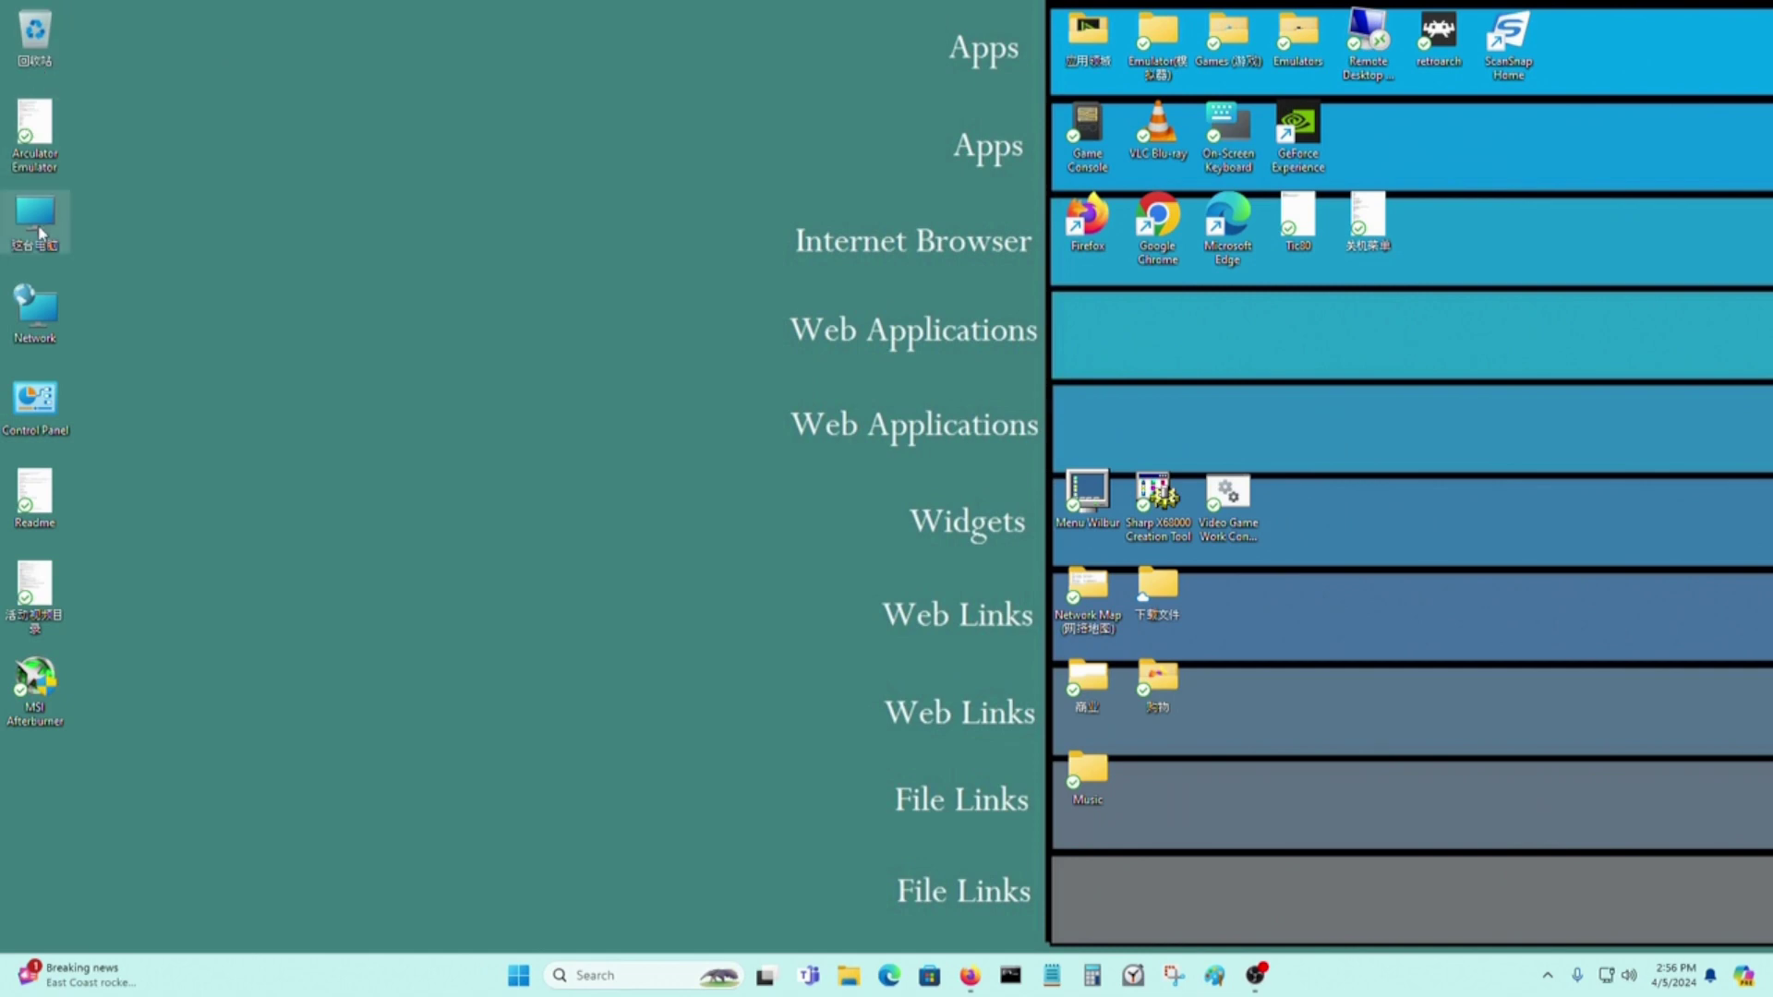
{"action": "double_click", "coordinate": [40, 235]}
{"action": "left_click", "coordinate": [374, 242]}
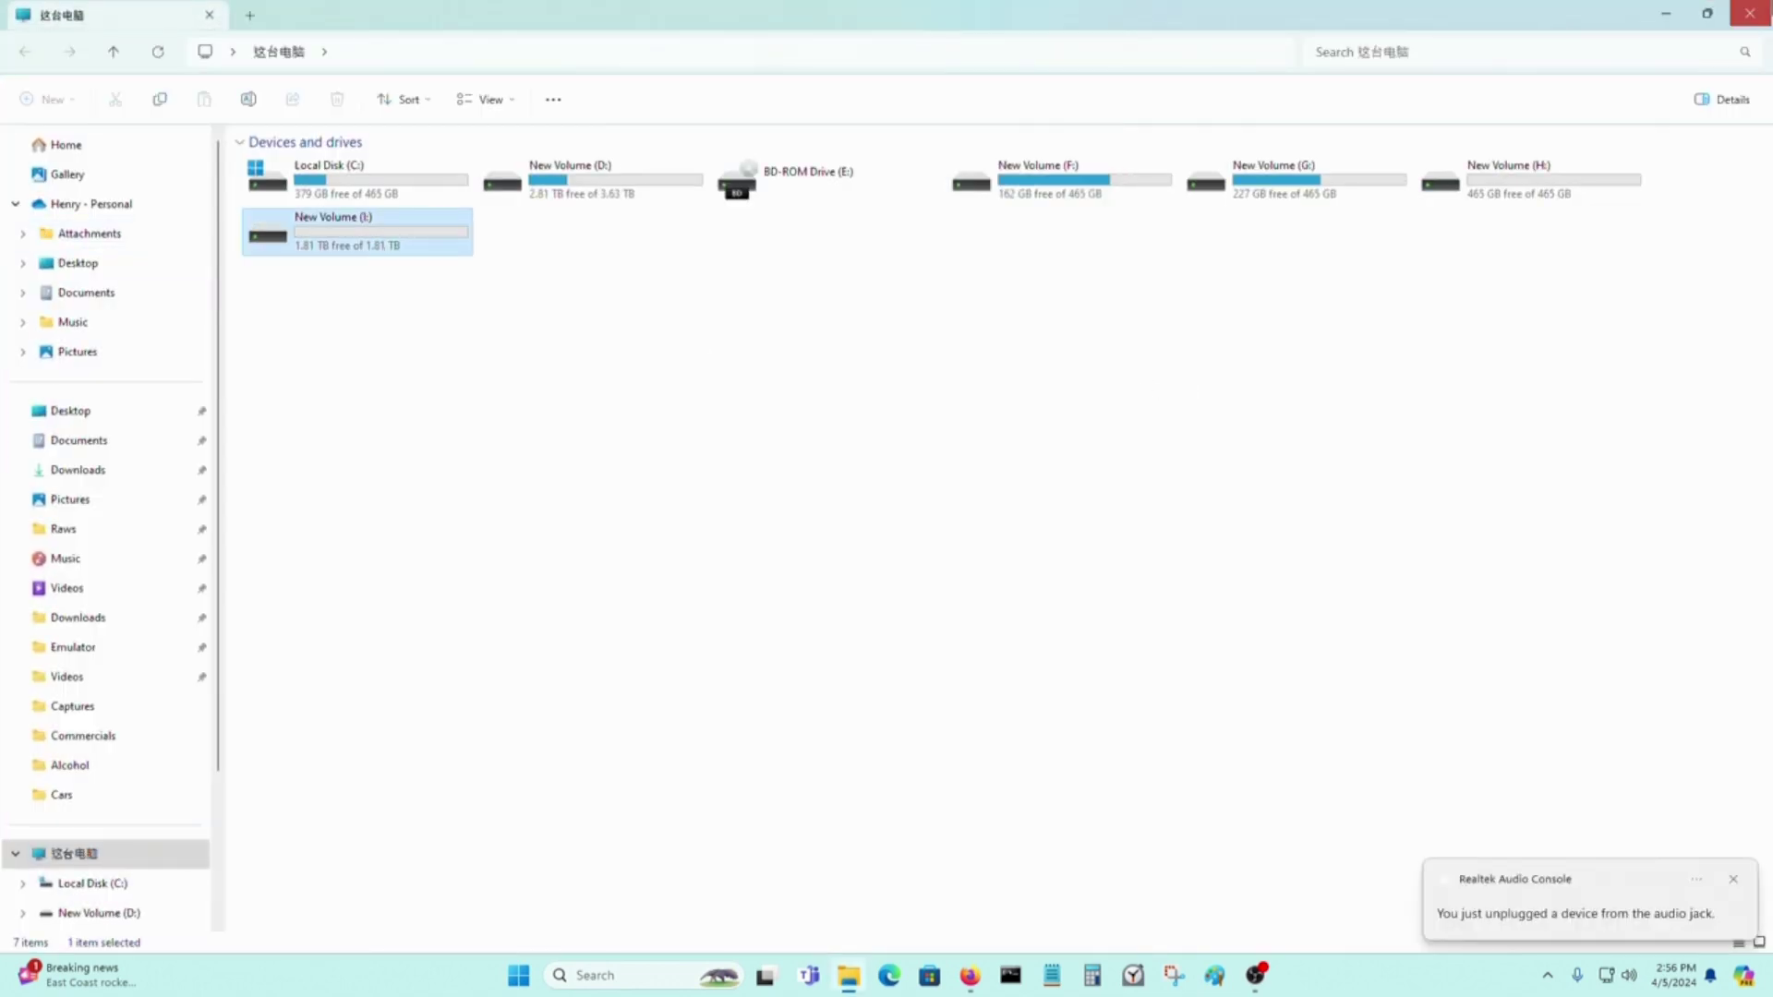
{"action": "left_click", "coordinate": [1750, 13]}
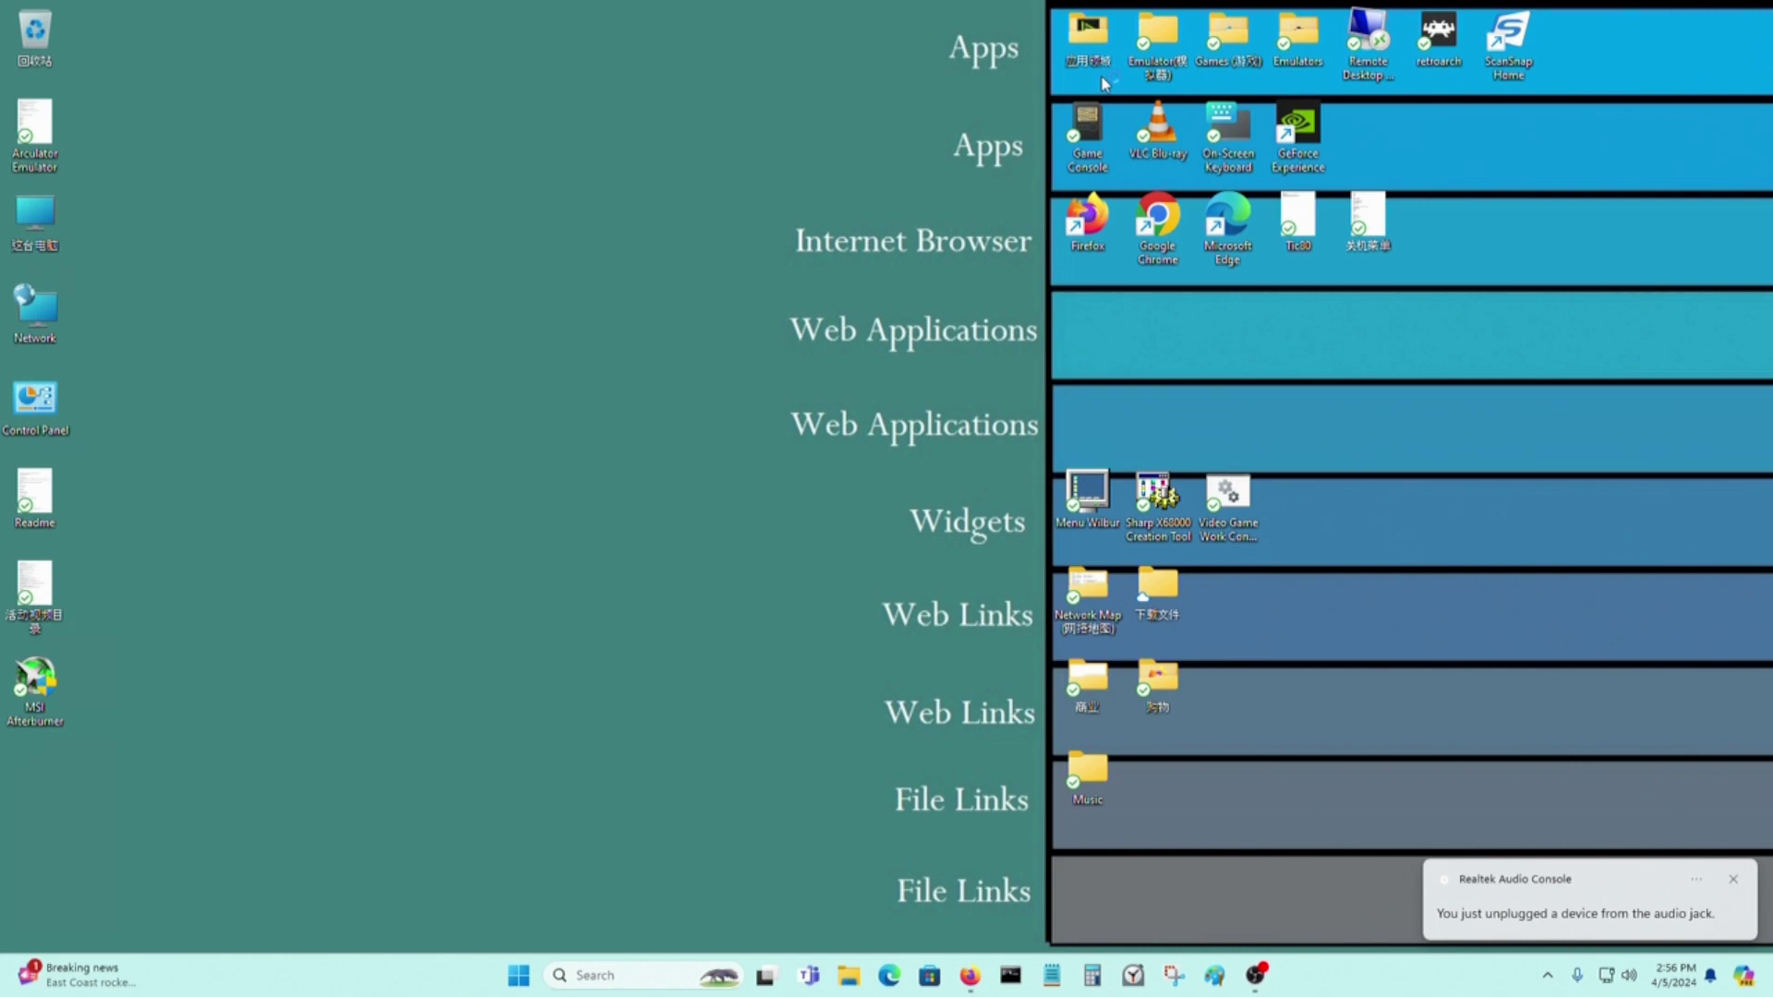
Step: Open DiskInfo64 from the 应用领域 desktop folder and inspect the health details of drive I:
{"action": "double_click", "coordinate": [1090, 37]}
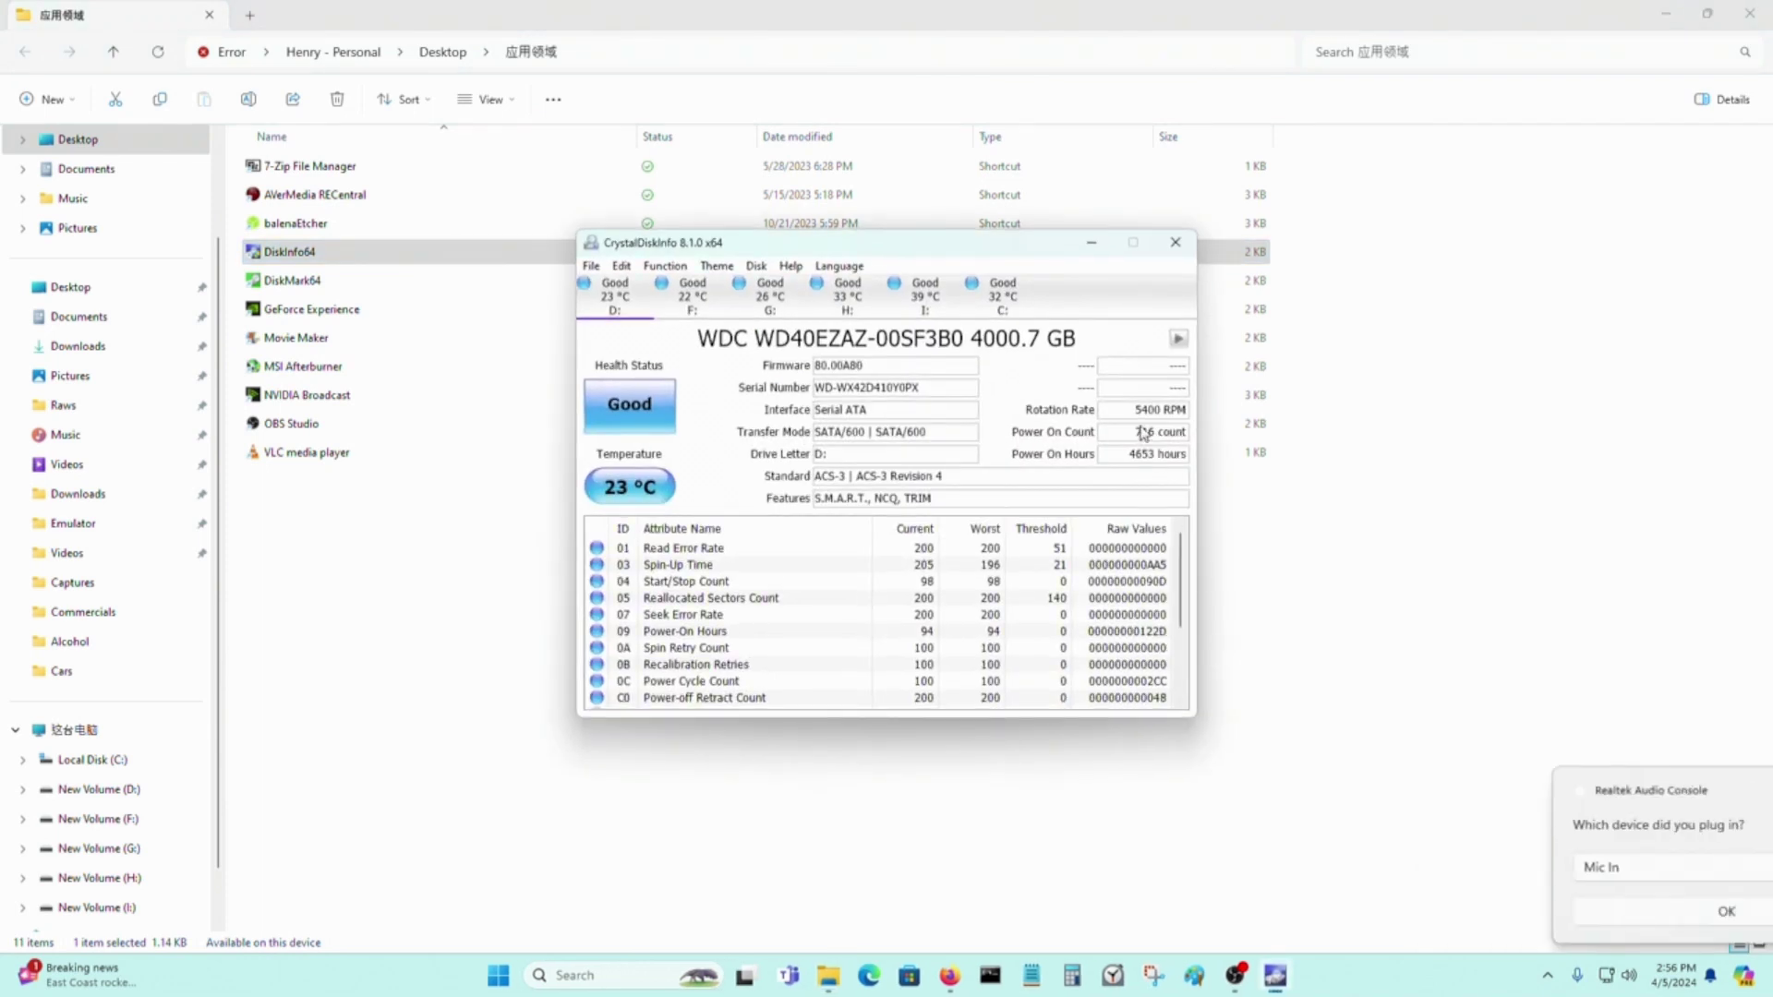
{"action": "left_click", "coordinate": [924, 314]}
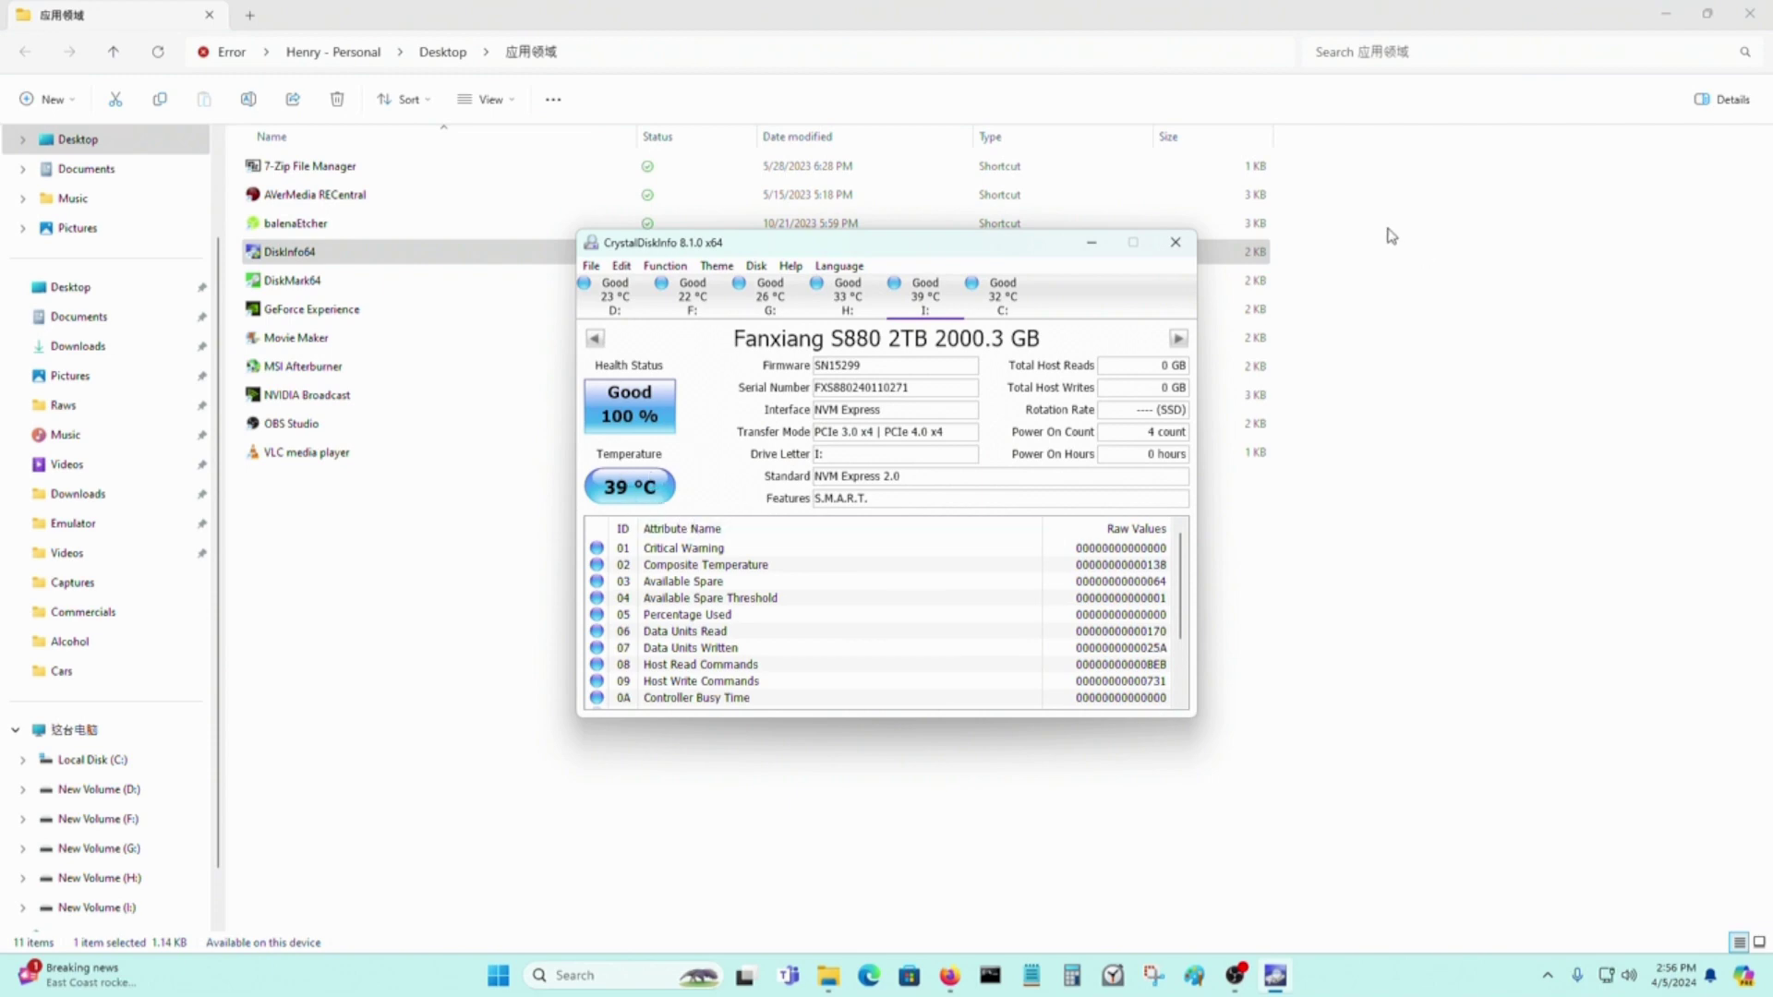
{"action": "left_click", "coordinate": [1174, 243]}
{"action": "key", "text": "super+d"}
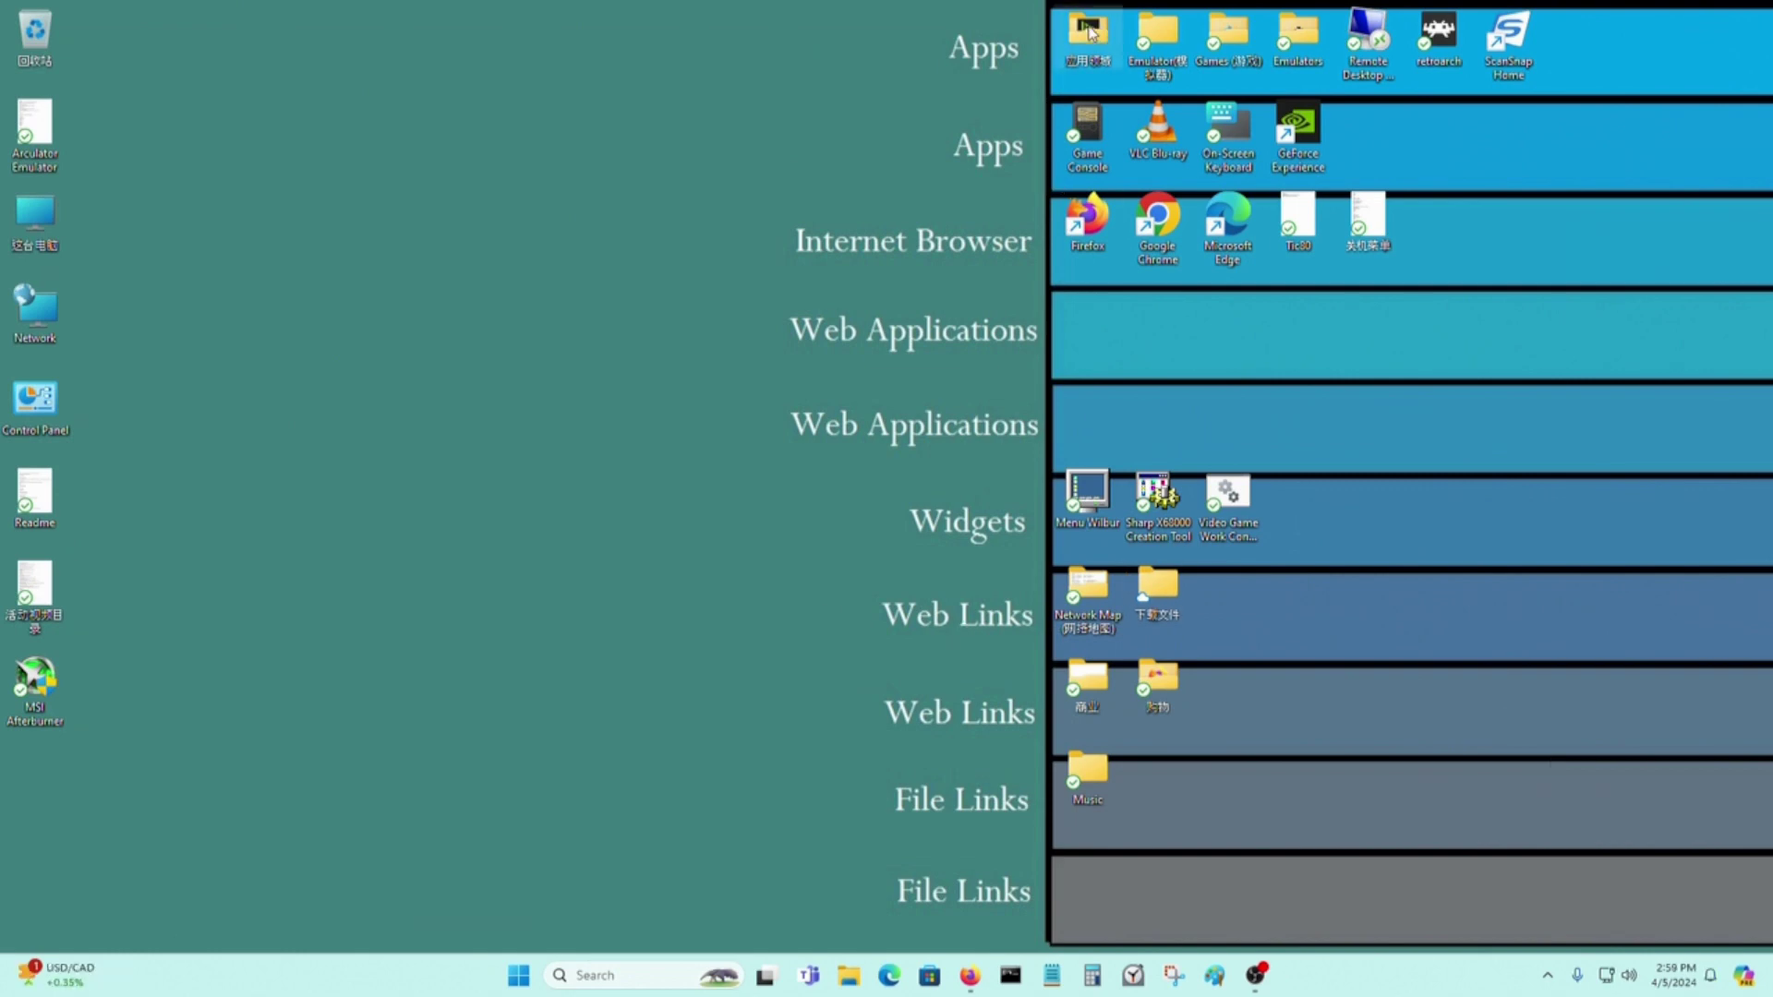
Step: Open DiskMark64 from the 应用领域 desktop folder and run the 1GiB SEQ1M Q8T1 test on drive I:
{"action": "double_click", "coordinate": [1090, 53]}
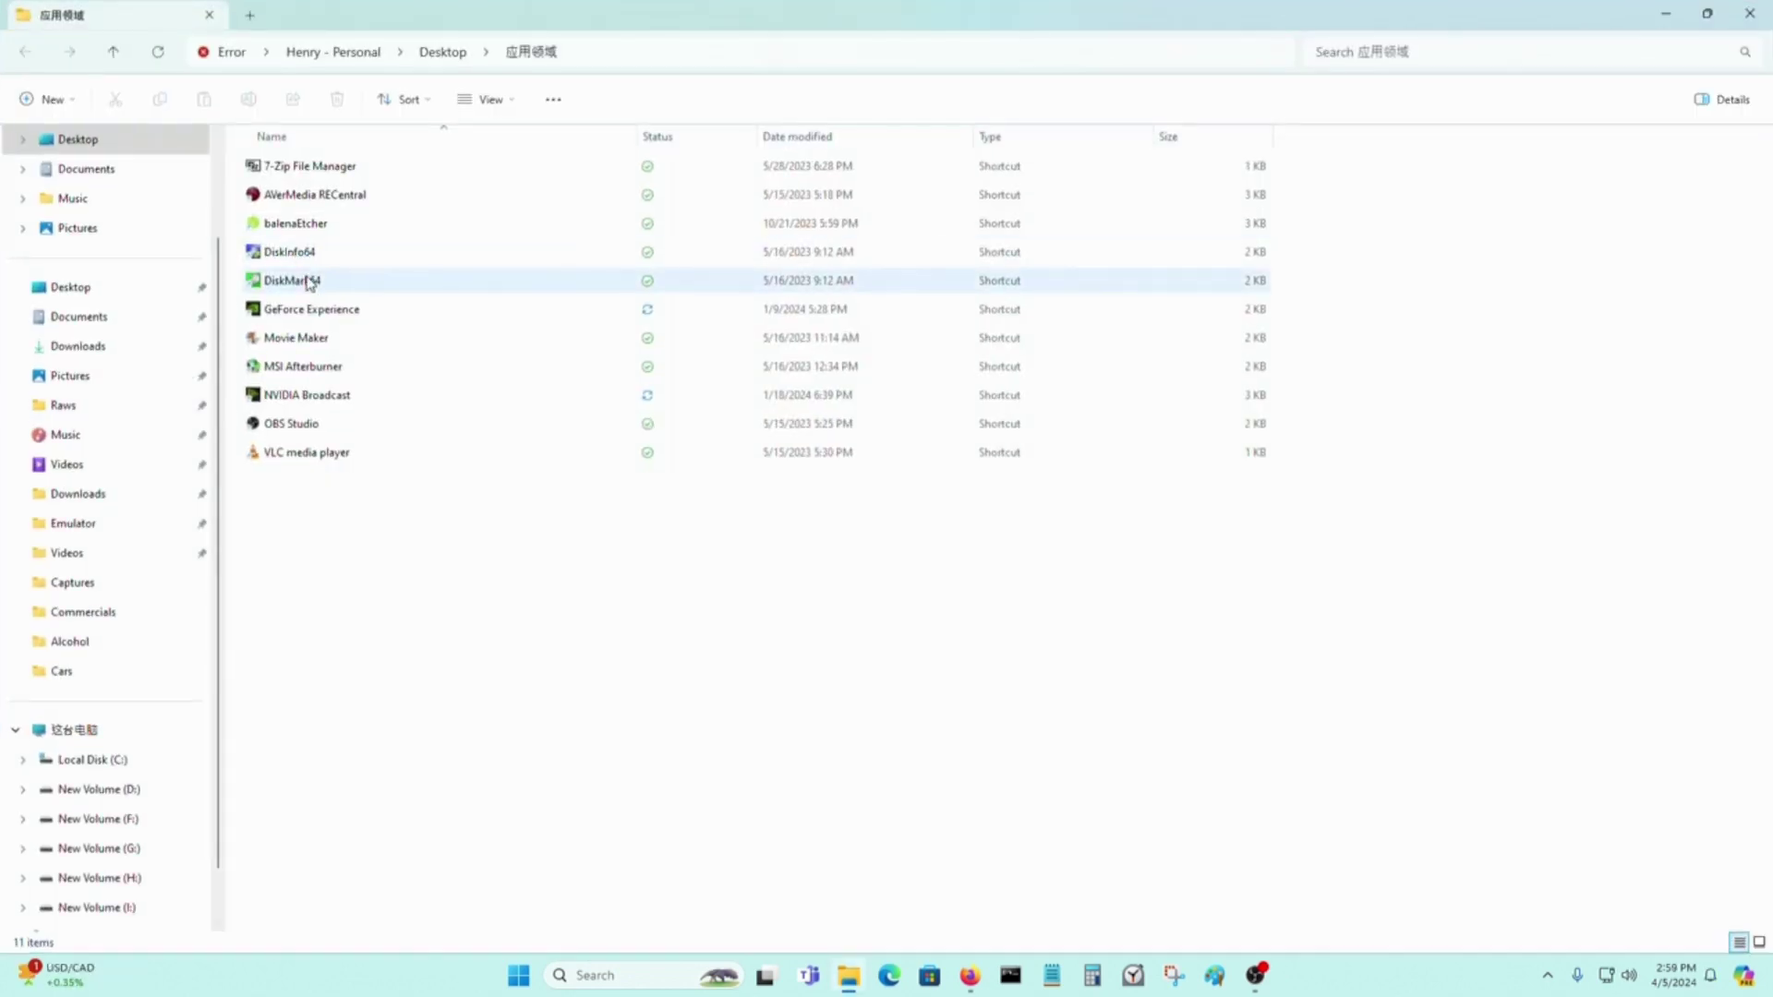
{"action": "double_click", "coordinate": [384, 280]}
{"action": "left_click", "coordinate": [783, 651]}
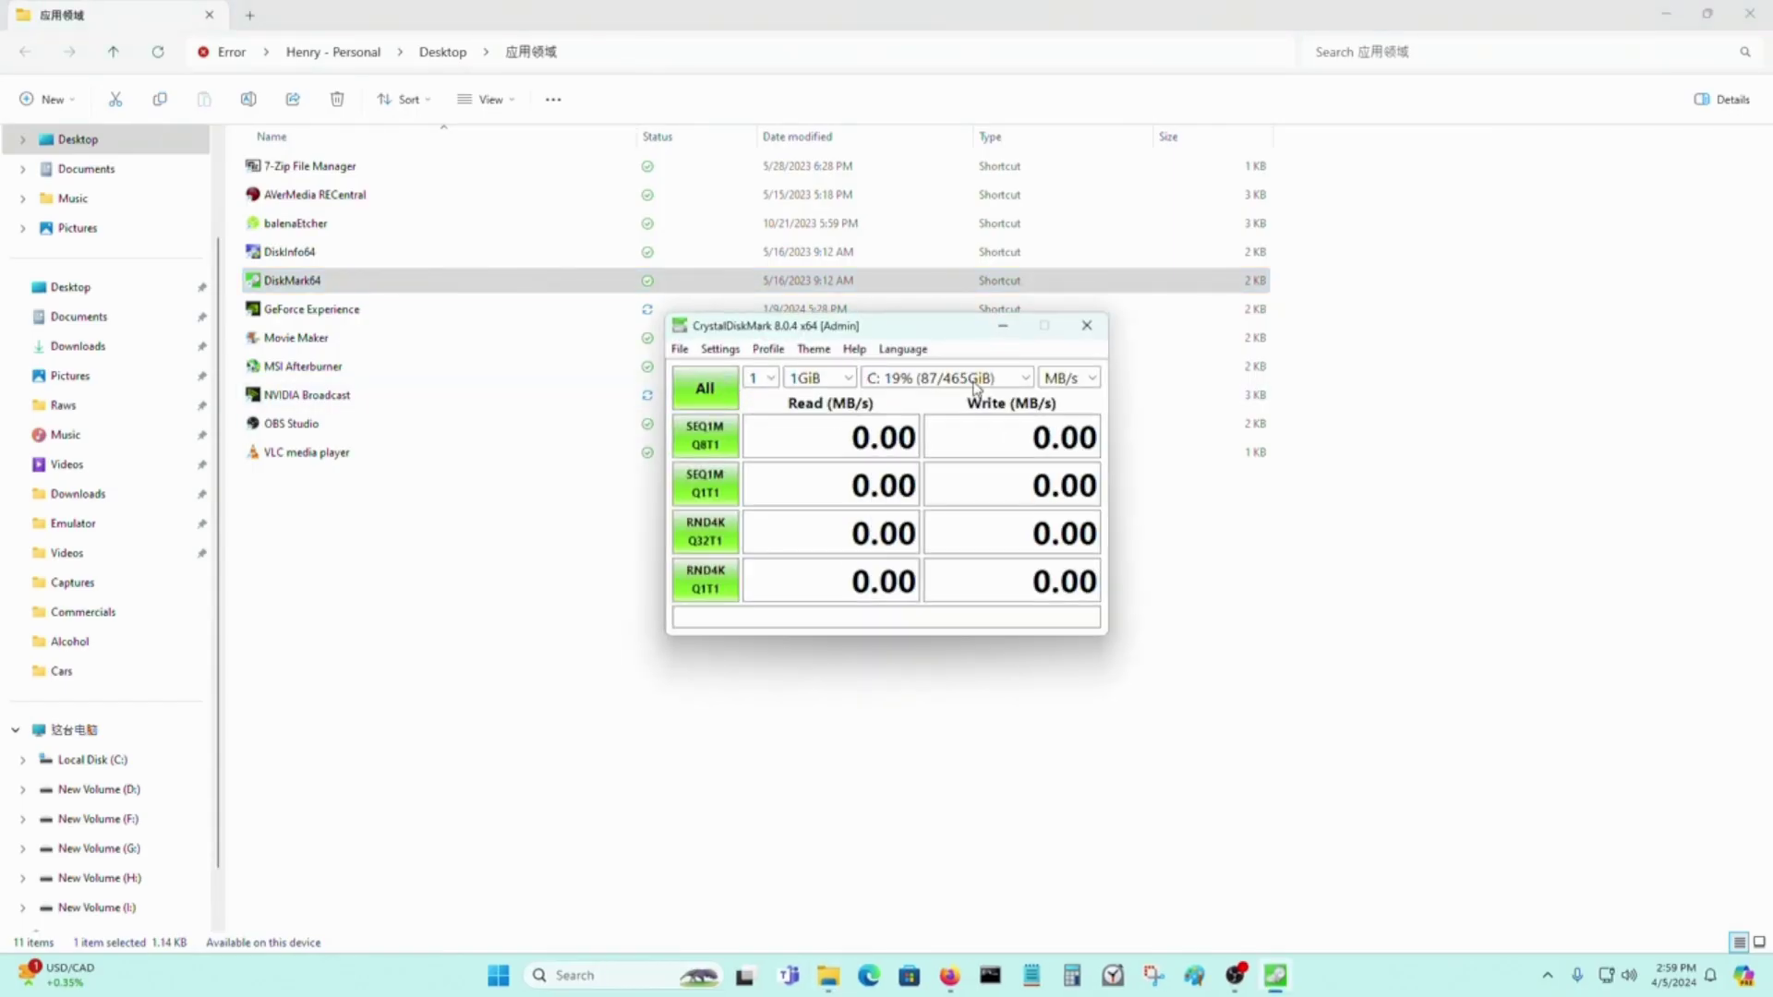
{"action": "left_click", "coordinate": [975, 388]}
{"action": "left_click", "coordinate": [958, 515]}
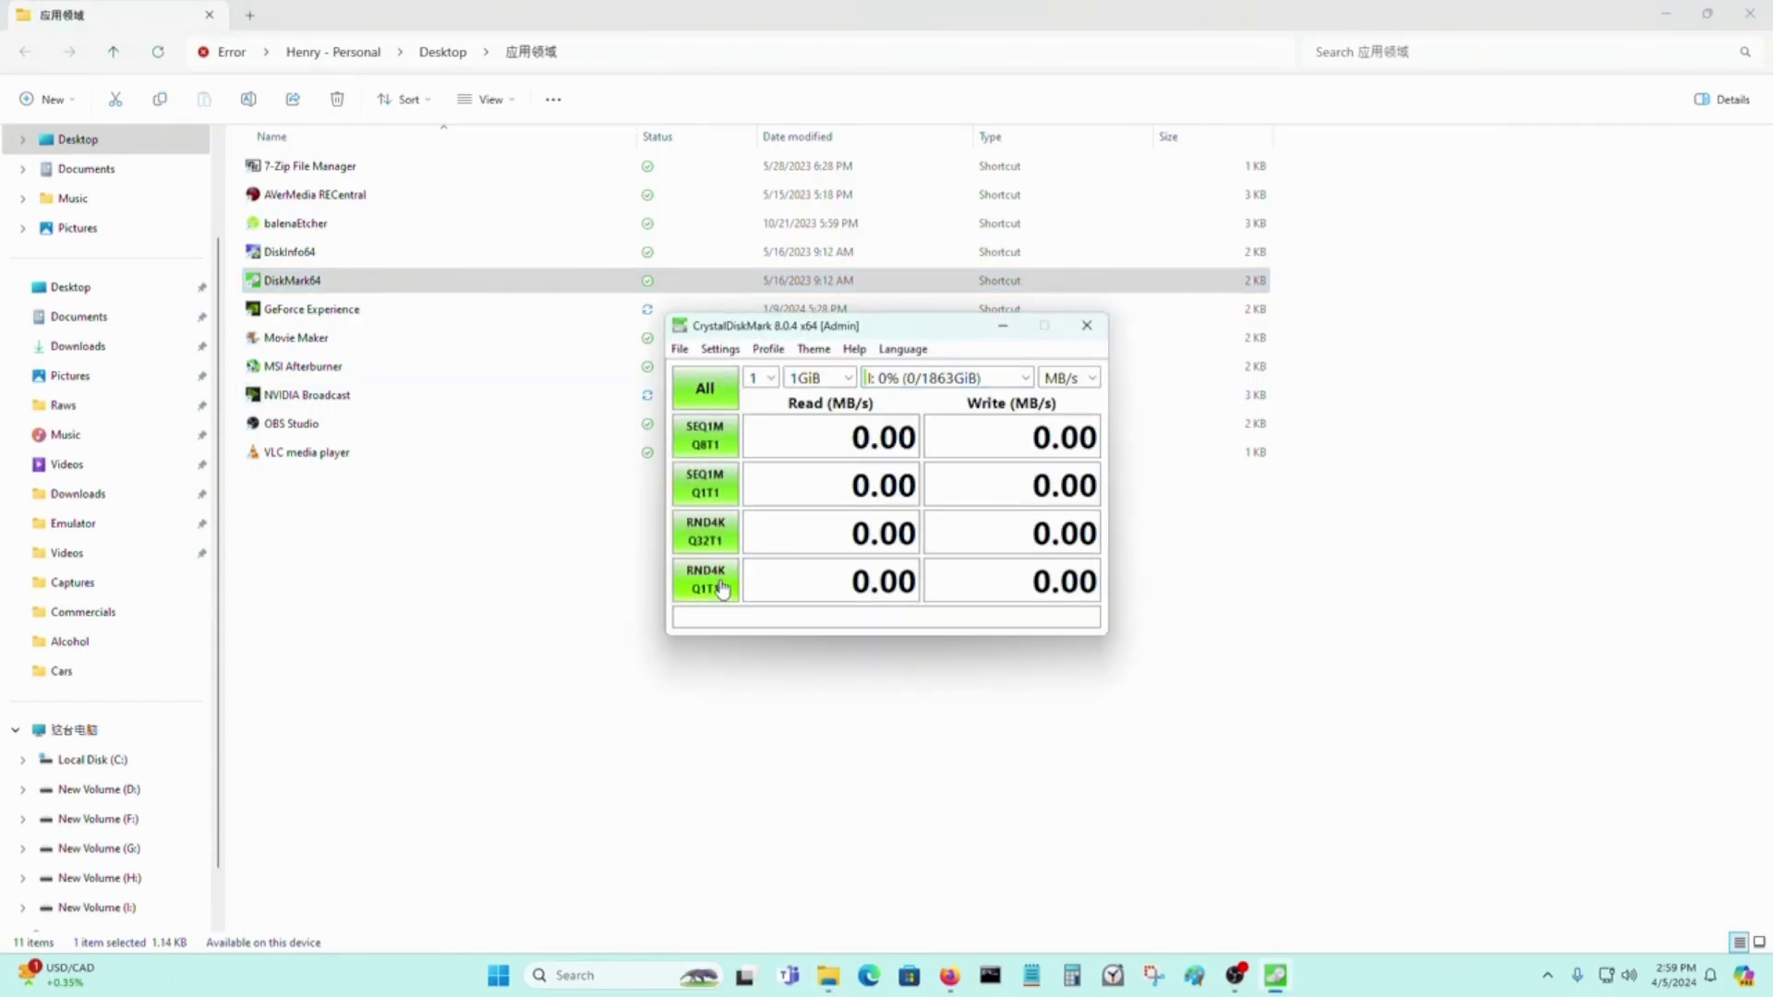
{"action": "left_click", "coordinate": [707, 441]}
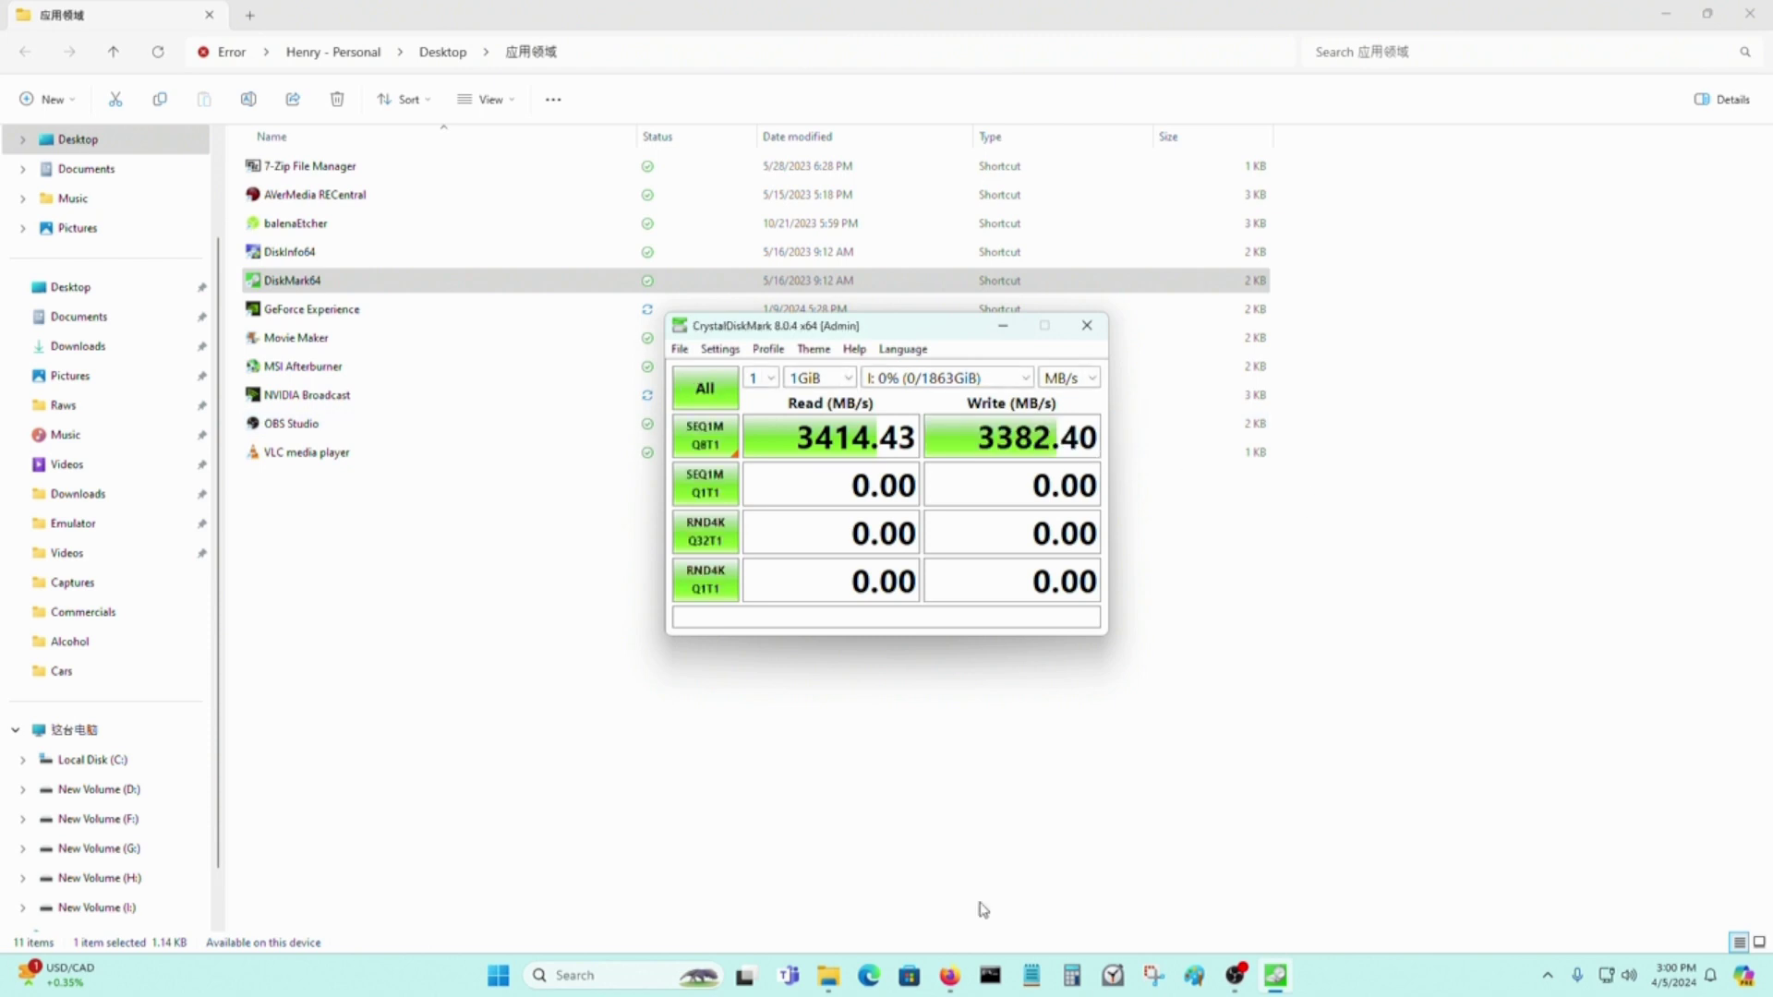
Step: Record the benchmark speeds in Notepad as Read: 3414.43, Write: 3,382.40, Read 2: 3401.86 and Write 1: 3391.62
{"action": "left_click", "coordinate": [1038, 980]}
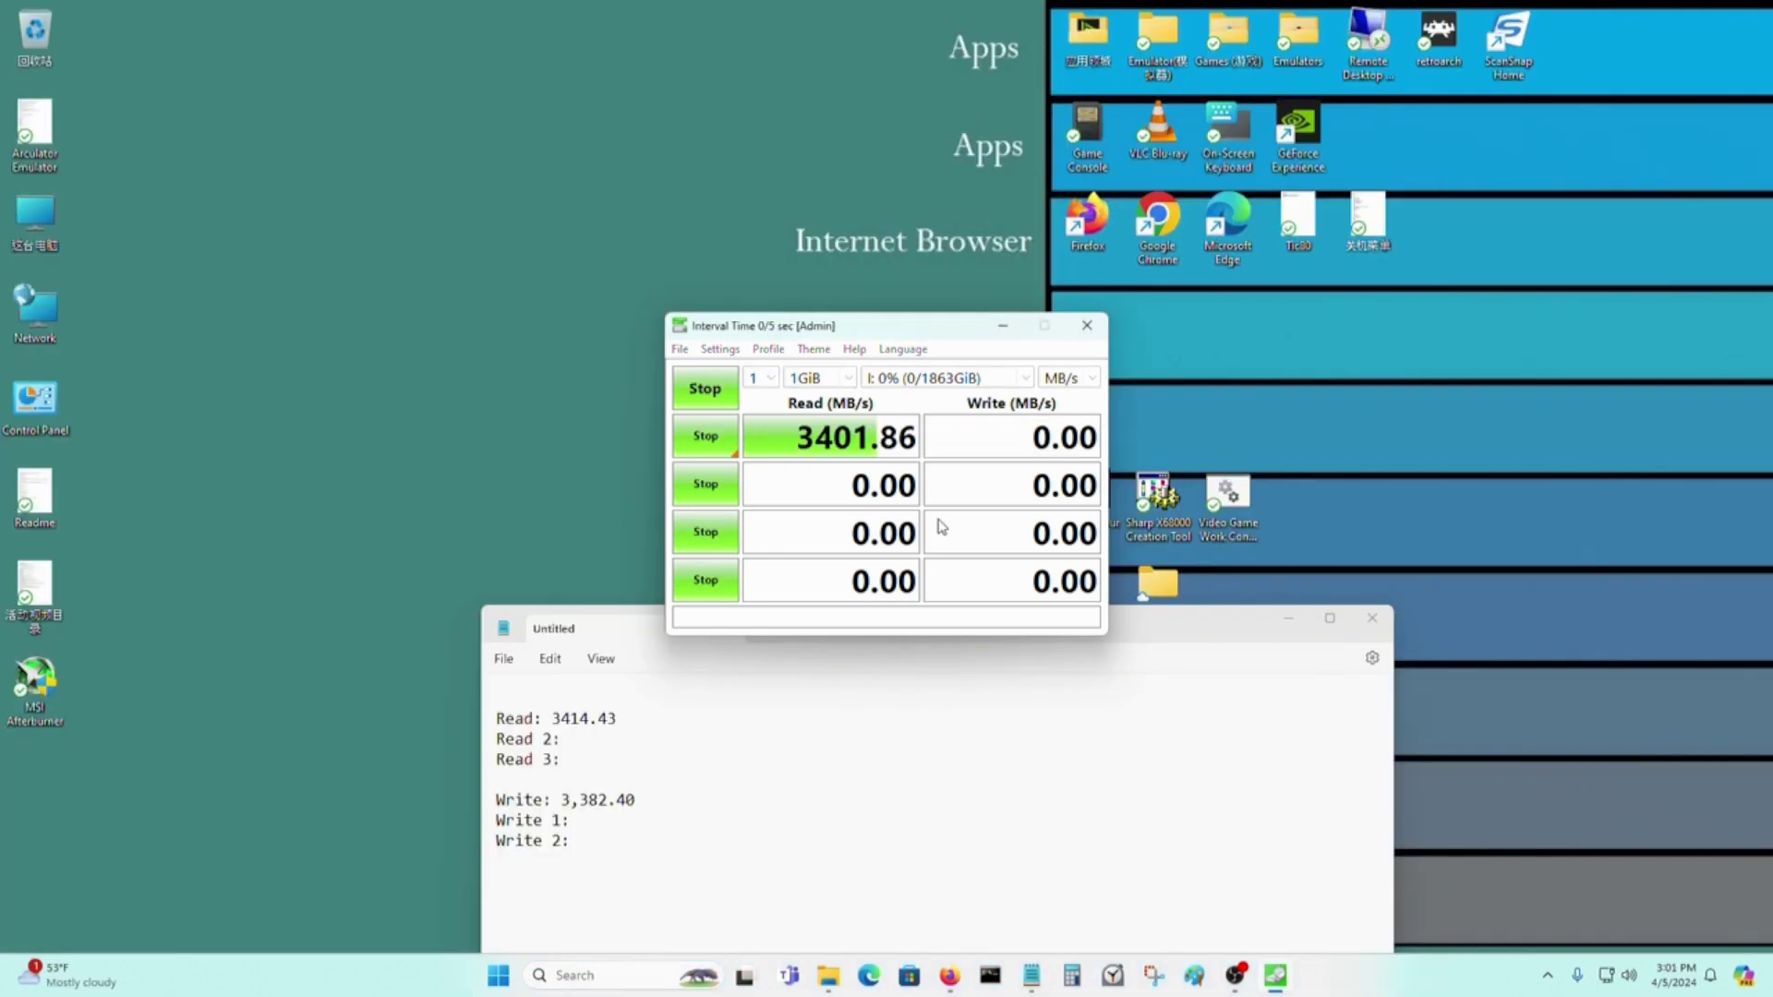
{"action": "left_click", "coordinate": [697, 737]}
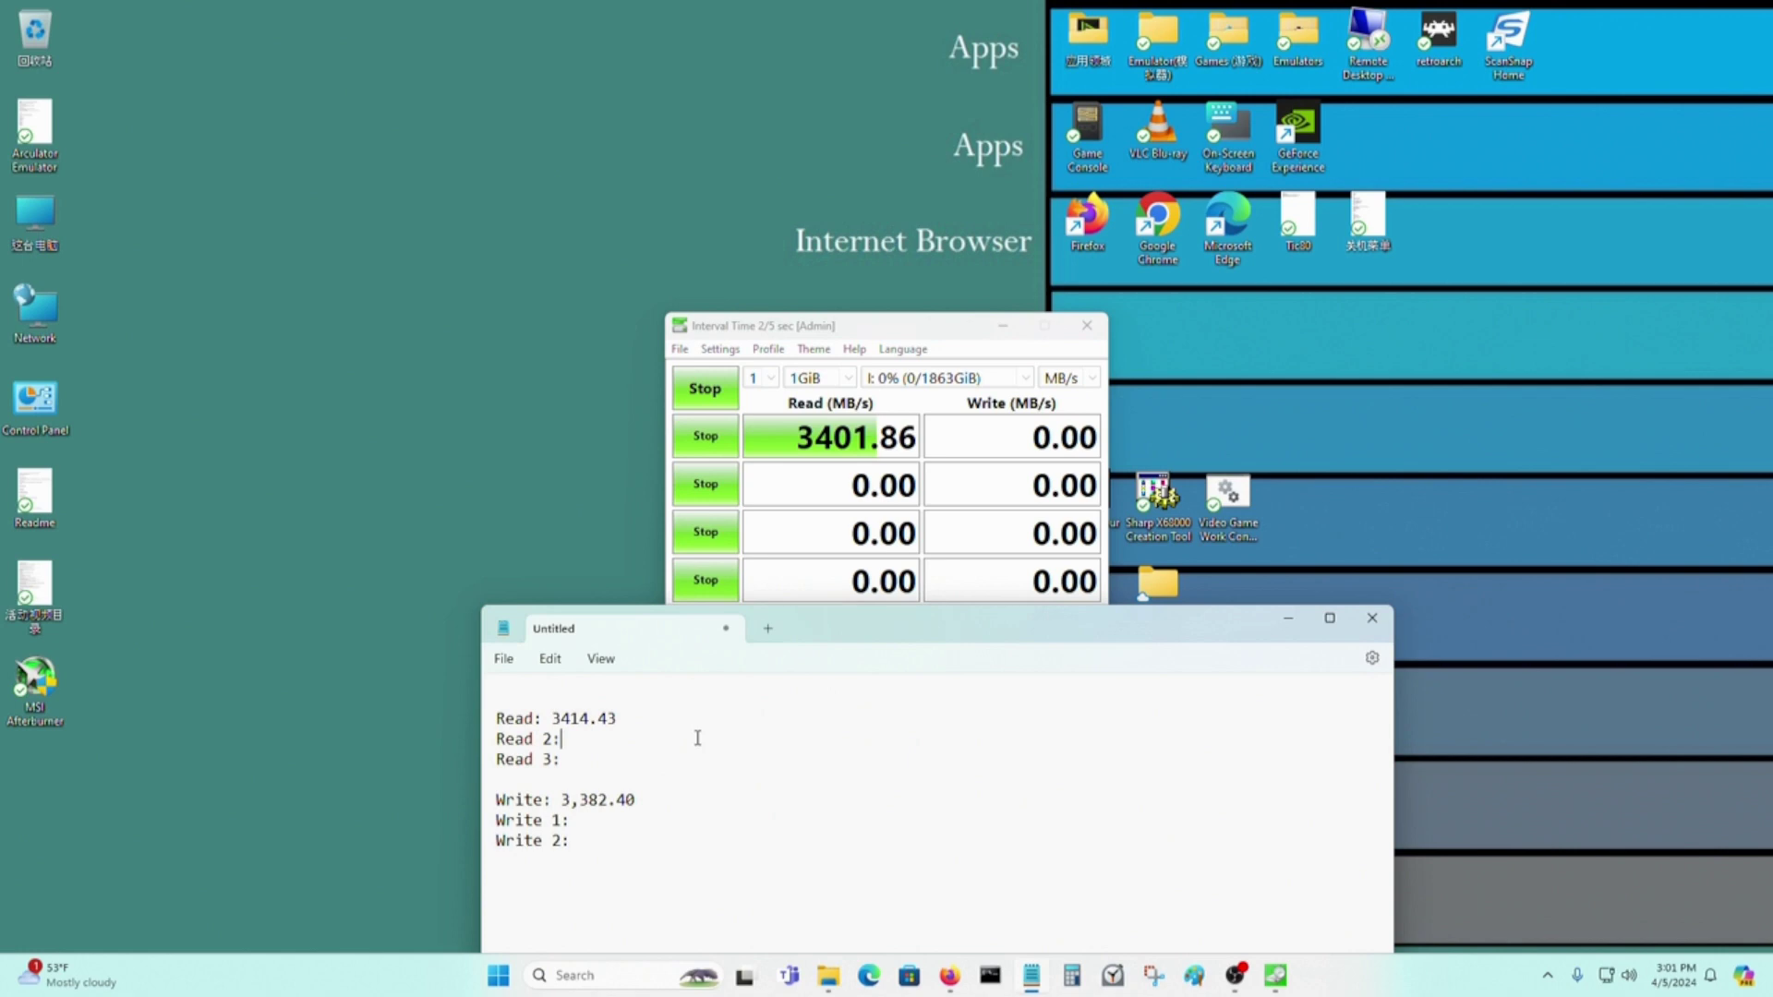
{"action": "type", "text": "3401.86"}
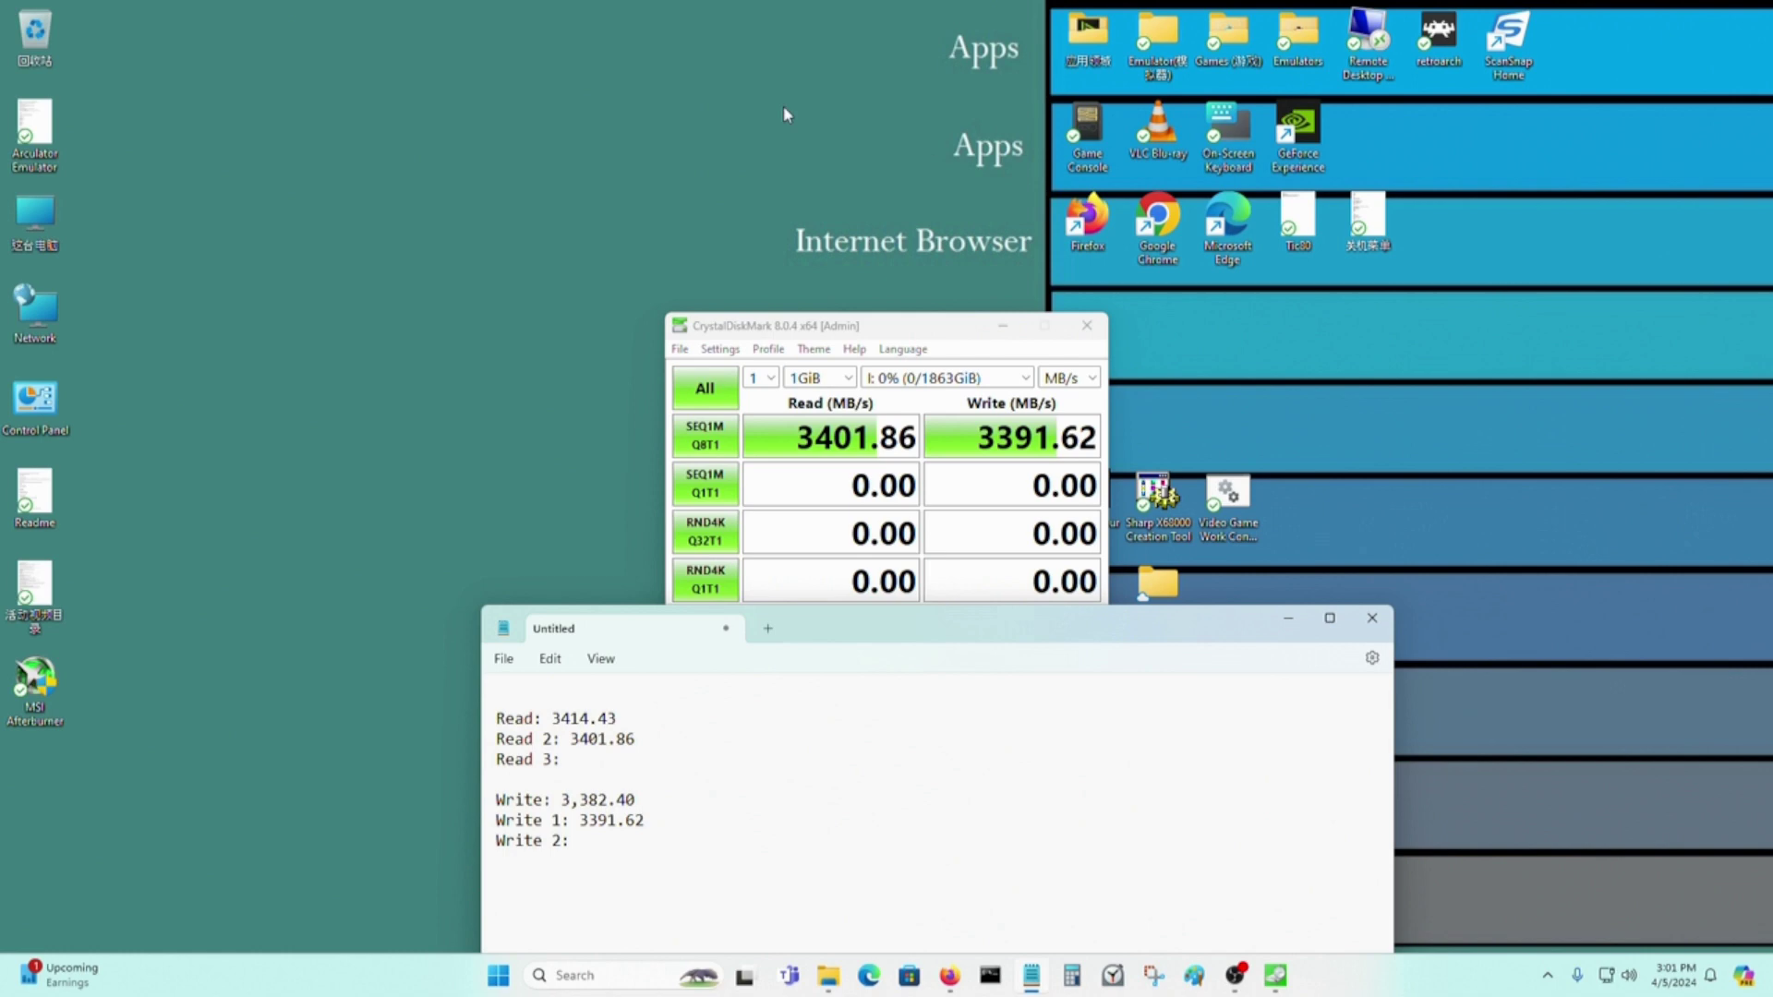
Step: Rerun the SEQ1M Q8T1 test on drive I: and note 3398.73 as Read 3 in Notepad
{"action": "left_click_drag", "start_coordinate": [952, 332], "coordinate": [1331, 276]}
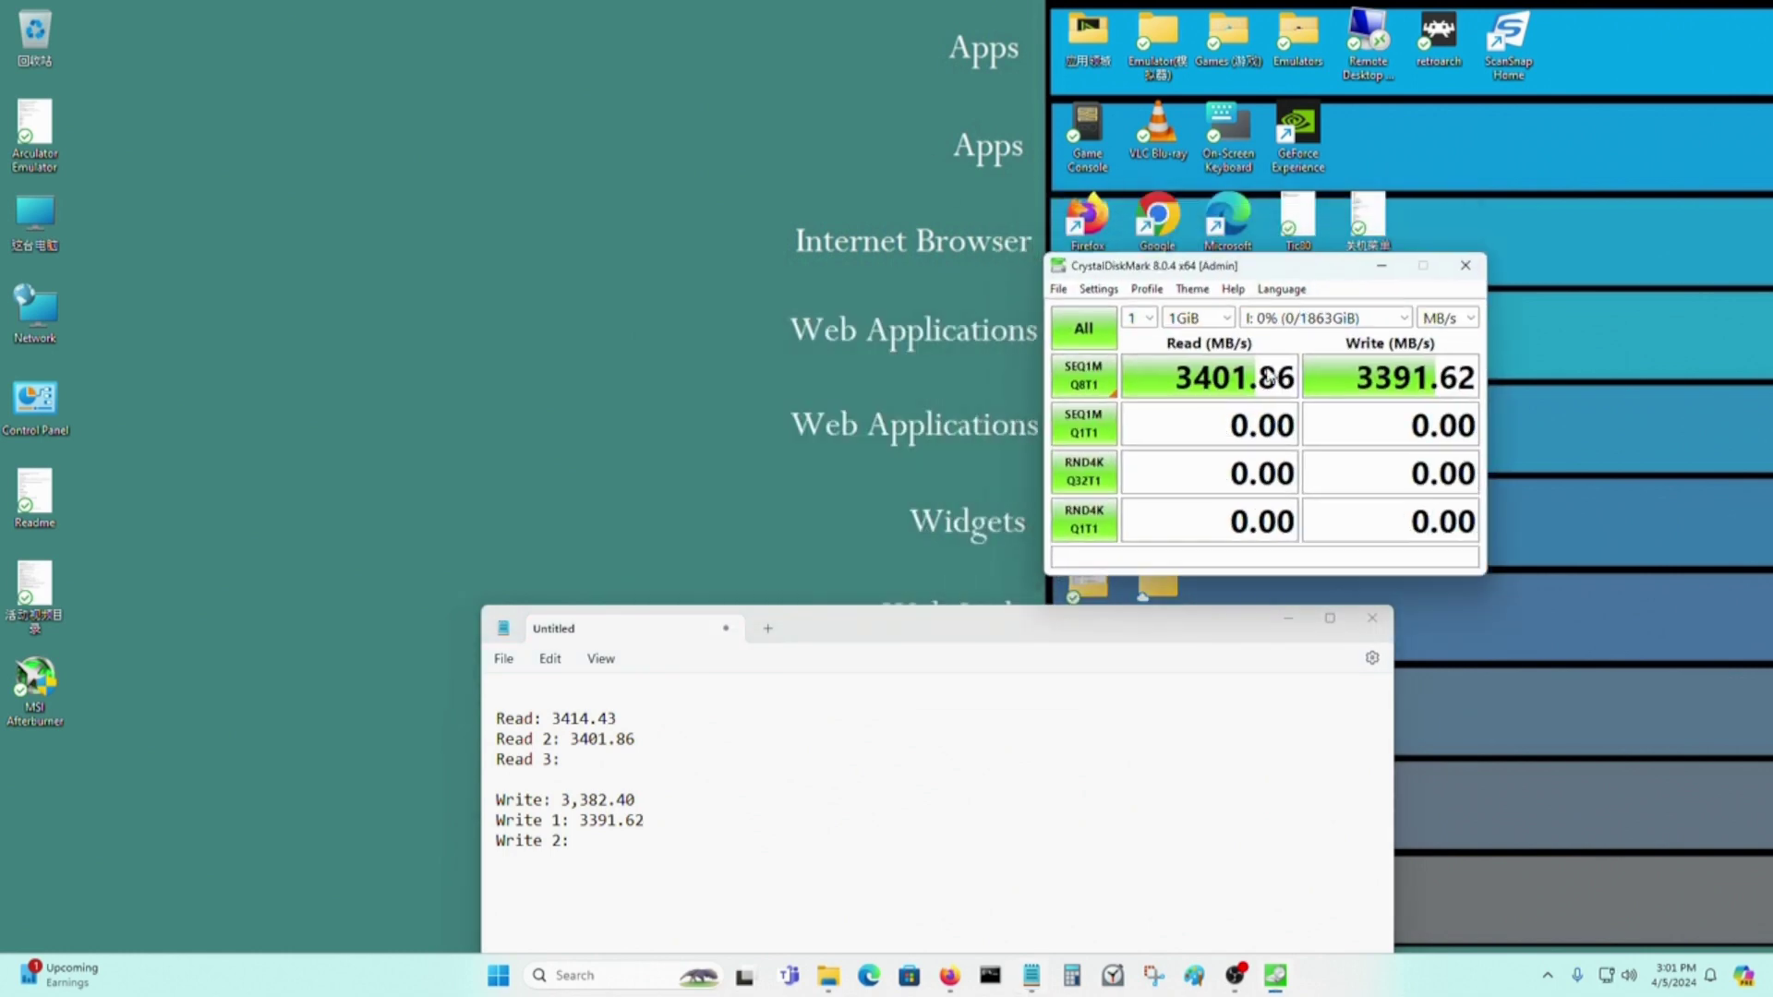
{"action": "left_click", "coordinate": [1091, 380]}
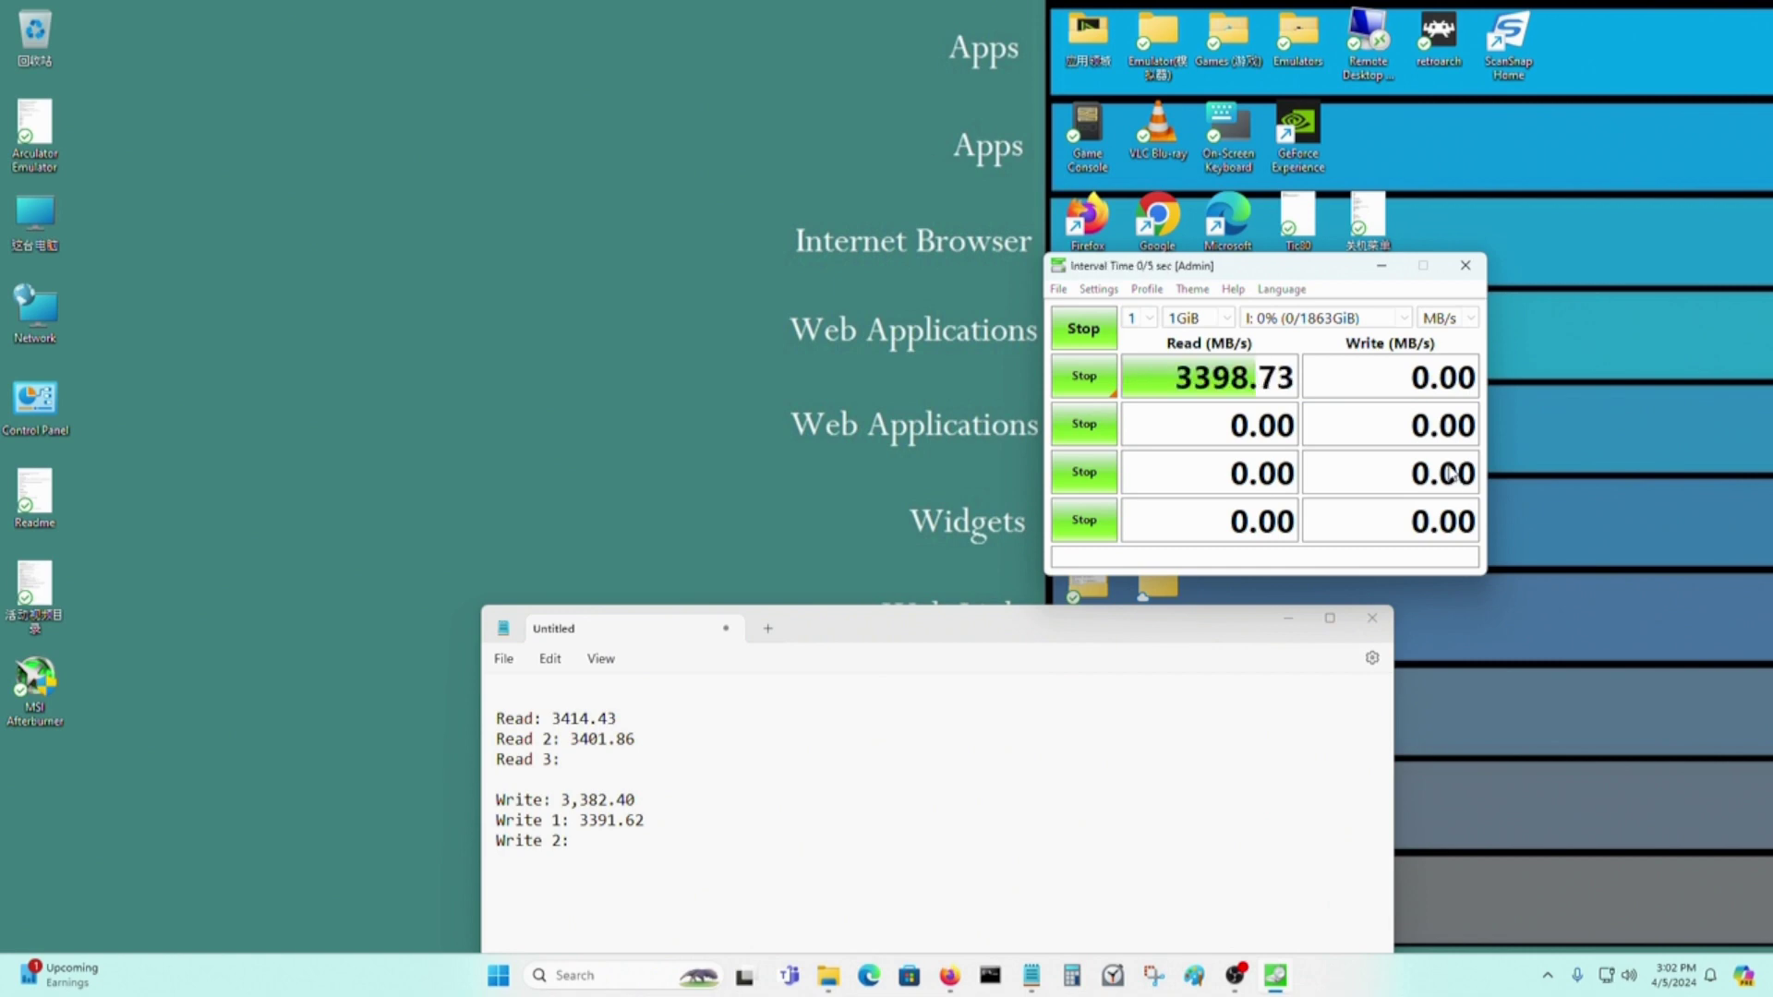
{"action": "left_click", "coordinate": [662, 831]}
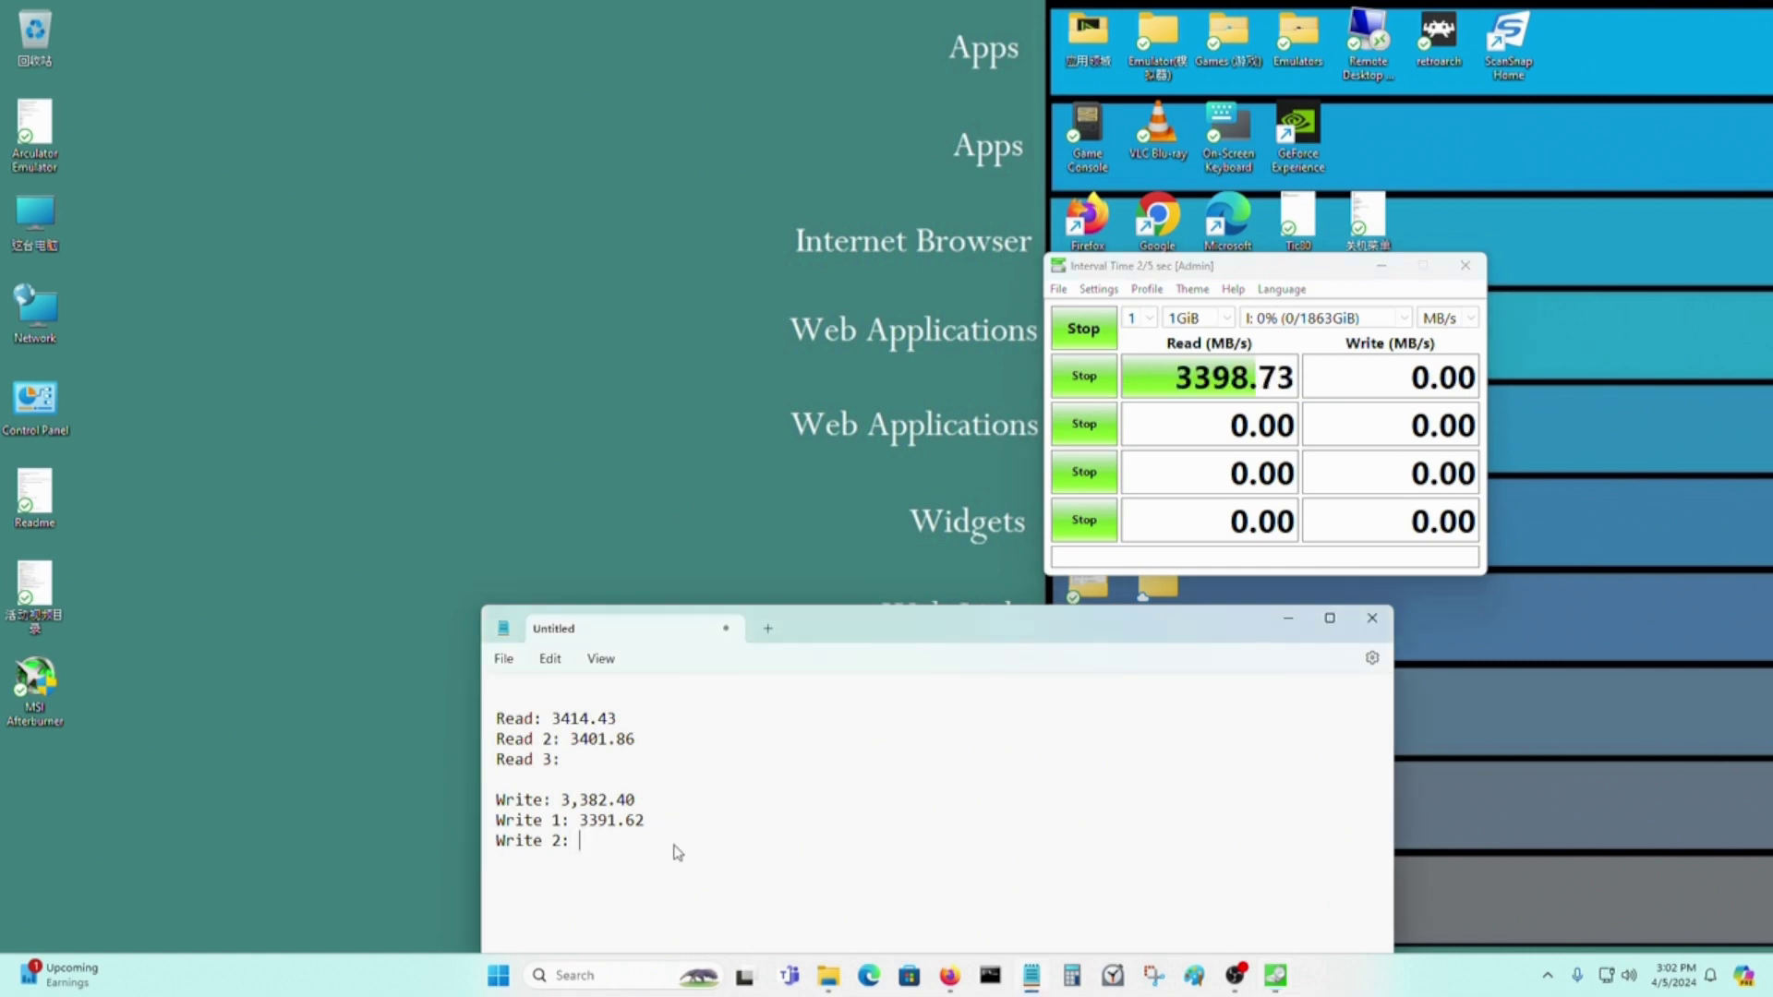
{"action": "type", "text": "3398.7"}
{"action": "key", "text": "BackSpace"}
{"action": "key", "text": "BackSpace"}
{"action": "key", "text": "BackSpace"}
{"action": "key", "text": "BackSpace"}
{"action": "key", "text": "BackSpace"}
{"action": "key", "text": "BackSpace"}
{"action": "type", "text": "33981."}
{"action": "key", "text": "BackSpace"}
{"action": "key", "text": "BackSpace"}
{"action": "type", "text": ".73"}
Step: Enter 3381.39 MB/s as Write 2 and add the MB/s unit to the other recorded speeds
{"action": "left_click", "coordinate": [675, 845]}
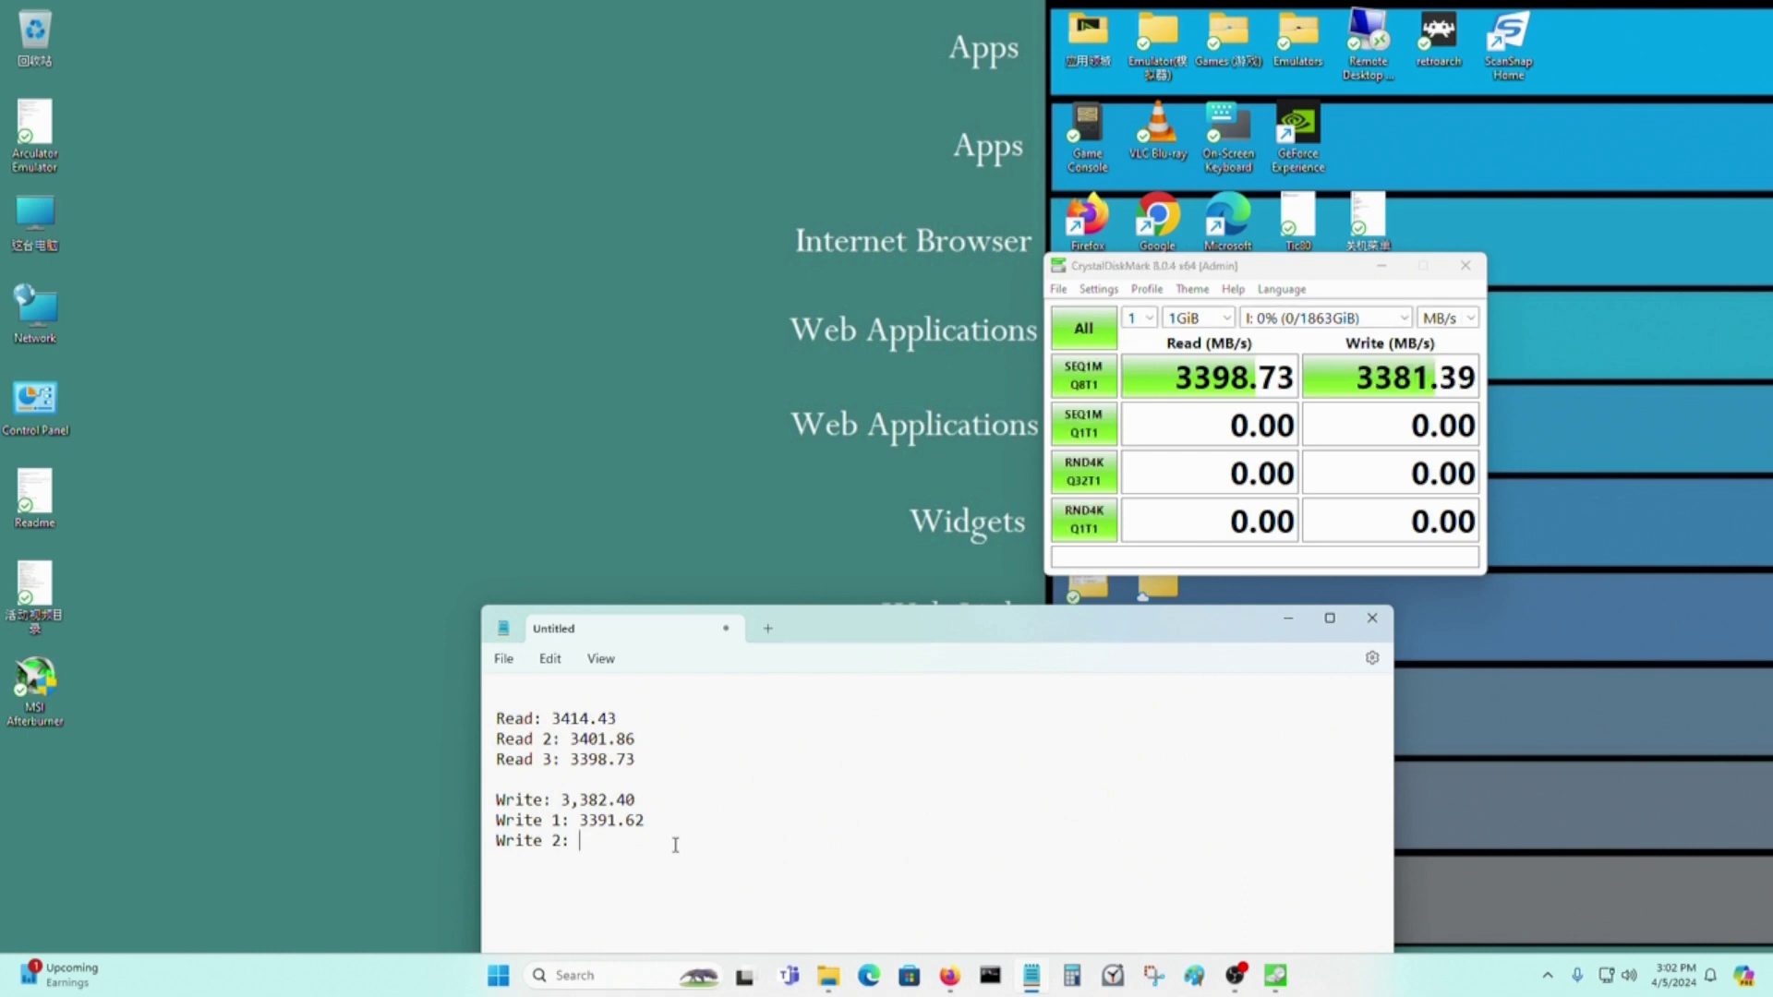
{"action": "type", "text": "3381.39 MB/s"}
{"action": "key", "text": "Up"}
{"action": "type", "text": "MB"}
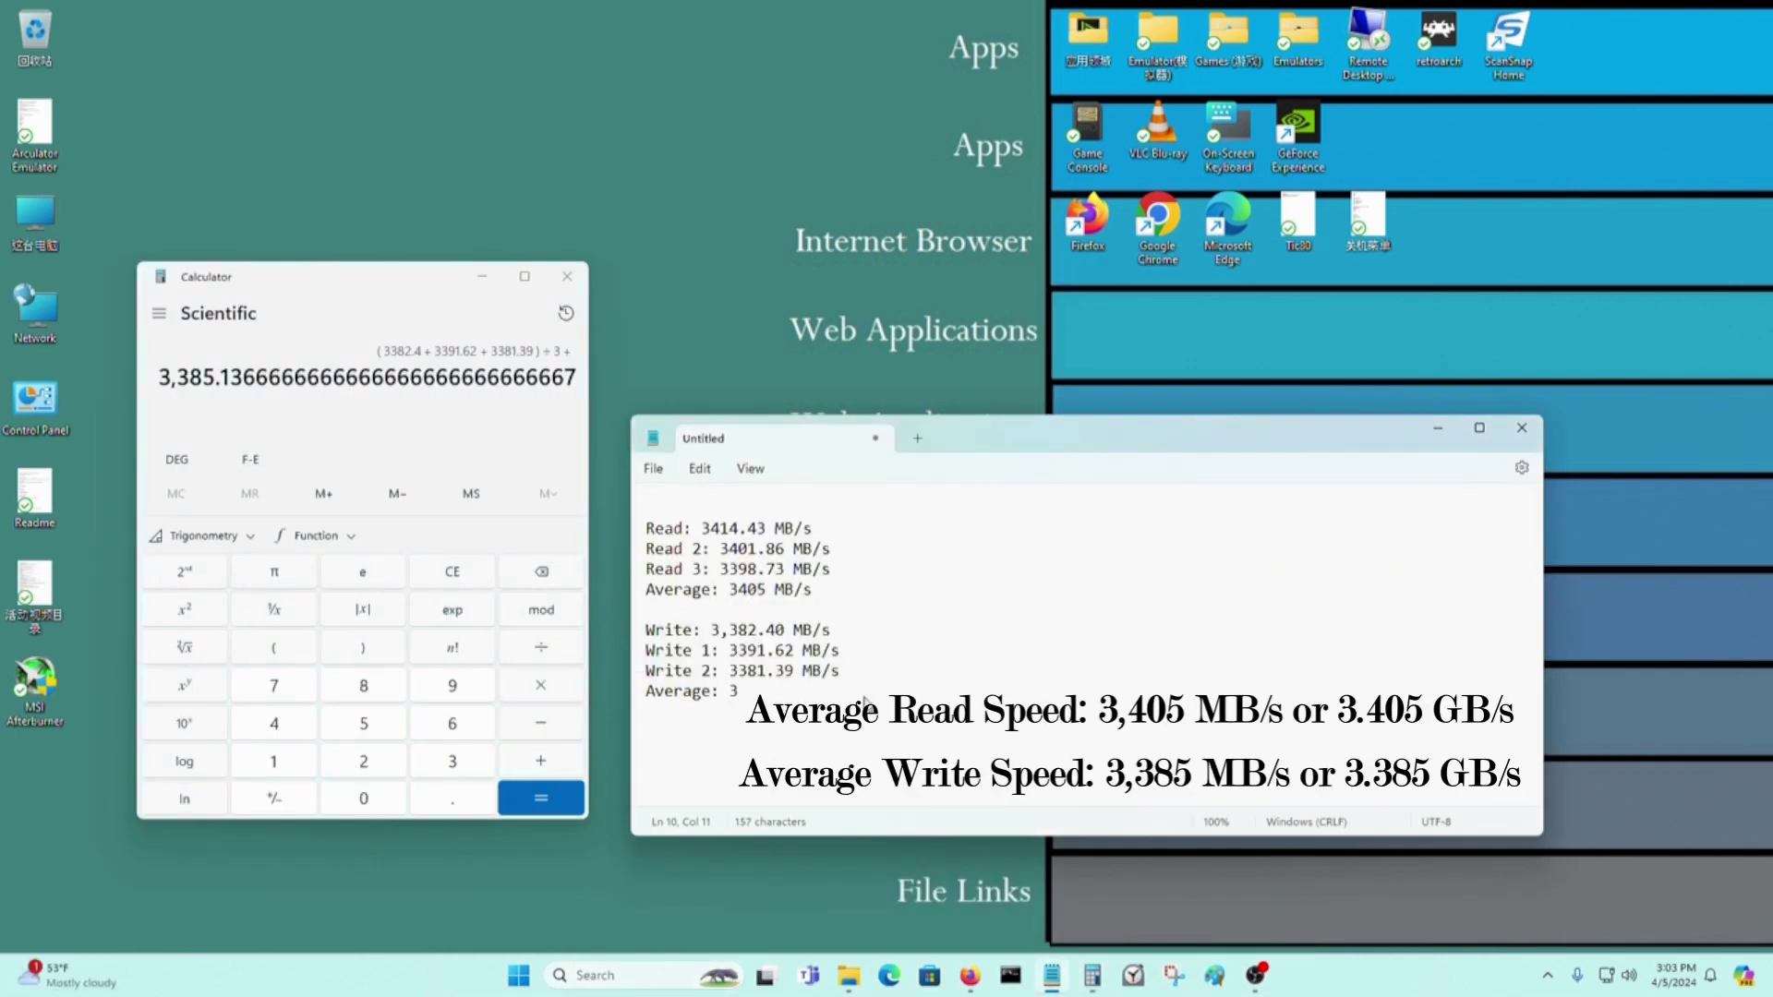
Step: Complete the write average as 3385.13 MB/s and highlight the read and write average lines in turn
{"action": "type", "text": "885"}
{"action": "type", "text": ".13 MB/s"}
{"action": "left_click_drag", "start_coordinate": [871, 595], "coordinate": [624, 601]}
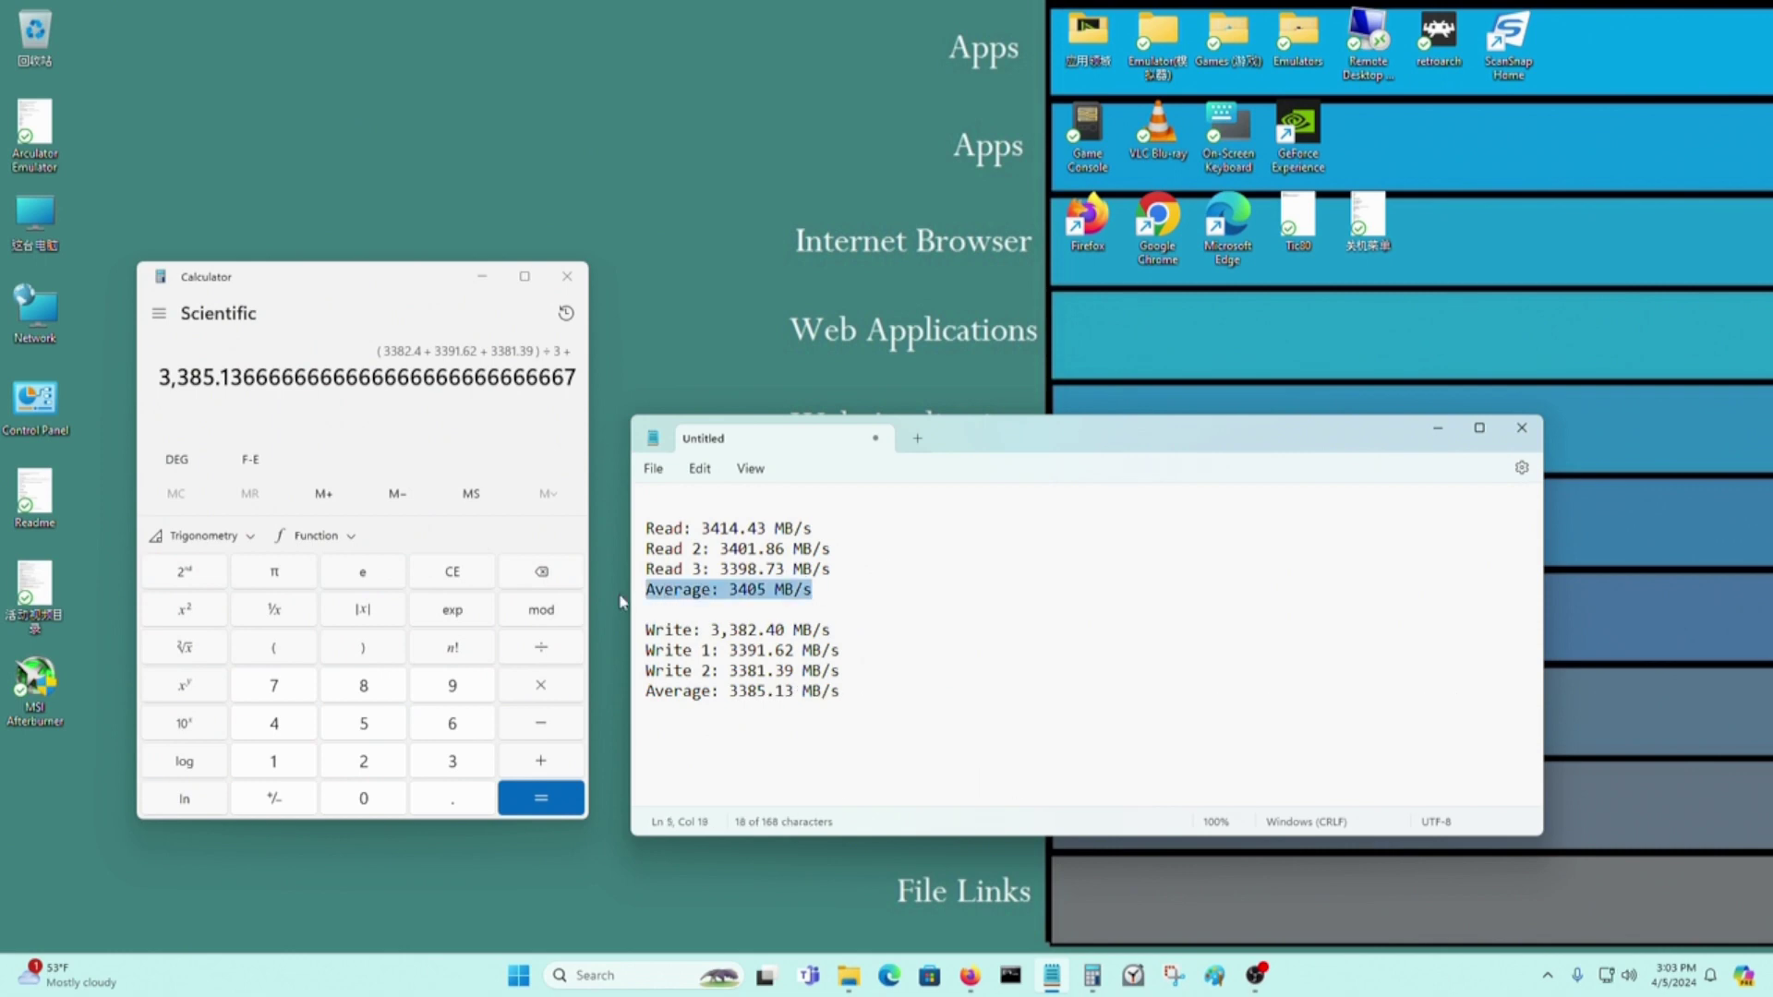
{"action": "left_click_drag", "start_coordinate": [854, 691], "coordinate": [607, 697]}
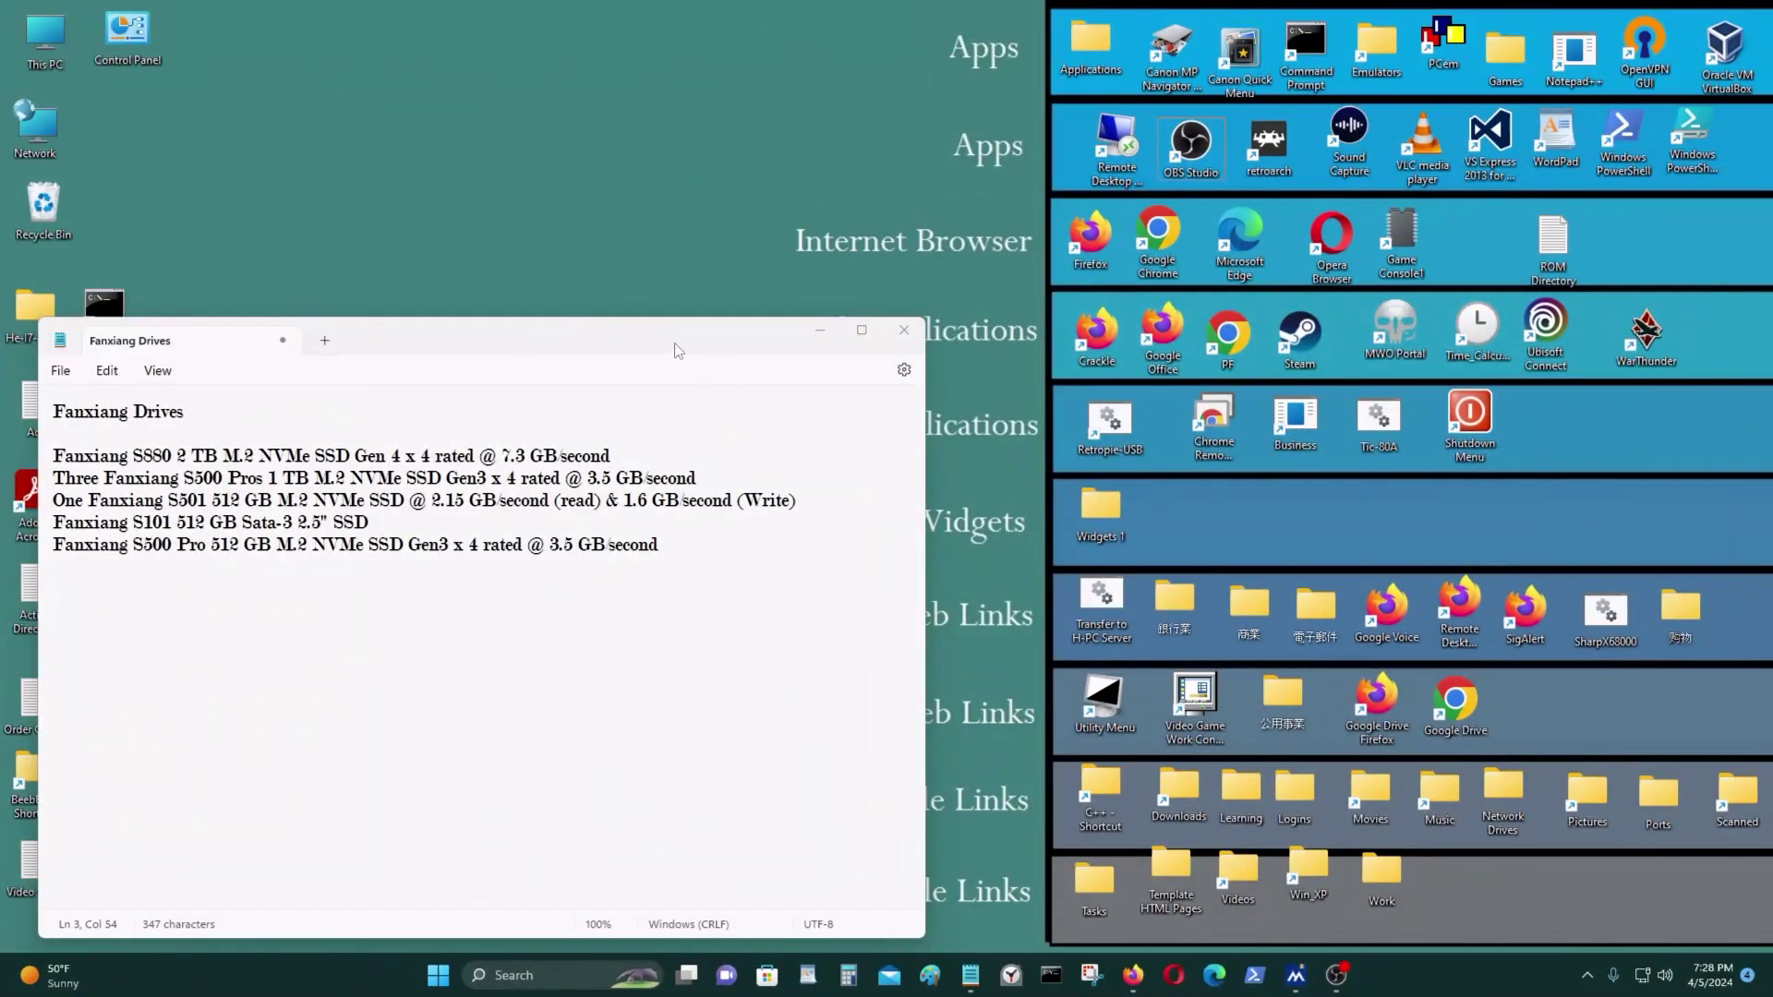
Step: Move the Fanxiang Drives note window clear of the desktop icons
{"action": "left_click_drag", "start_coordinate": [675, 346], "coordinate": [859, 351]}
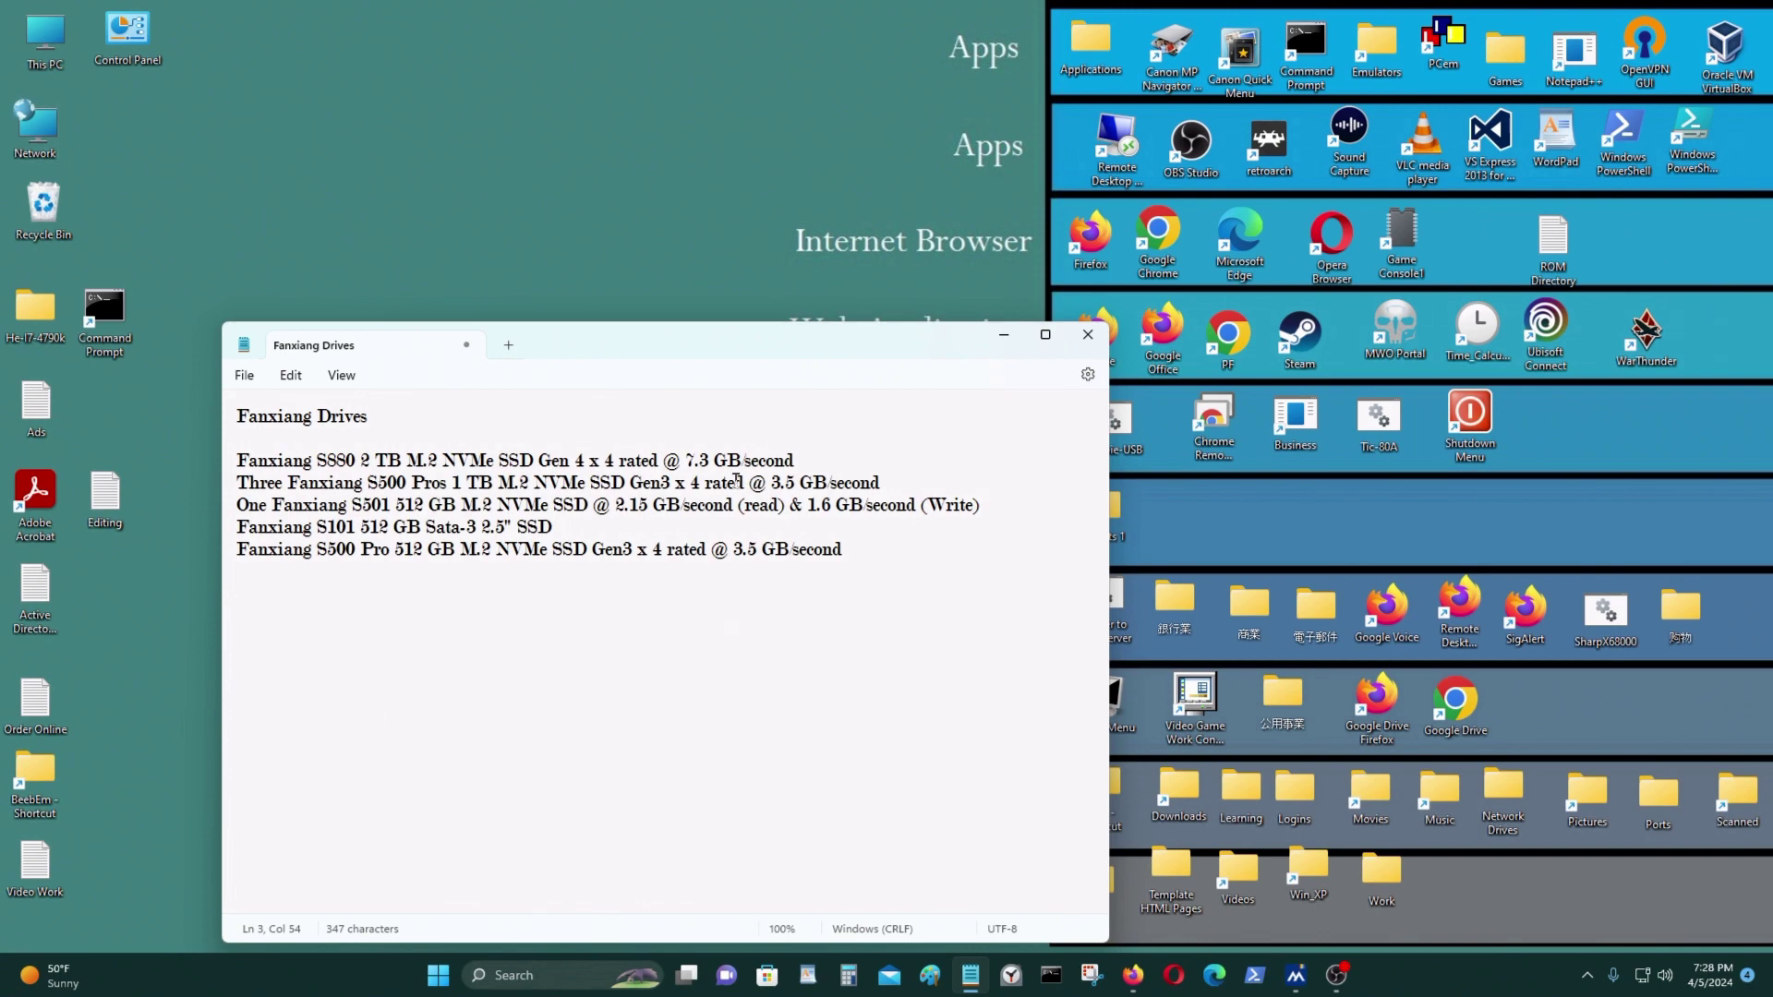
Step: Highlight the S500 Pros' Gen3 x 4 rating, the S880 line and the block of four other drives in turn
{"action": "left_click_drag", "start_coordinate": [749, 482], "coordinate": [632, 484]}
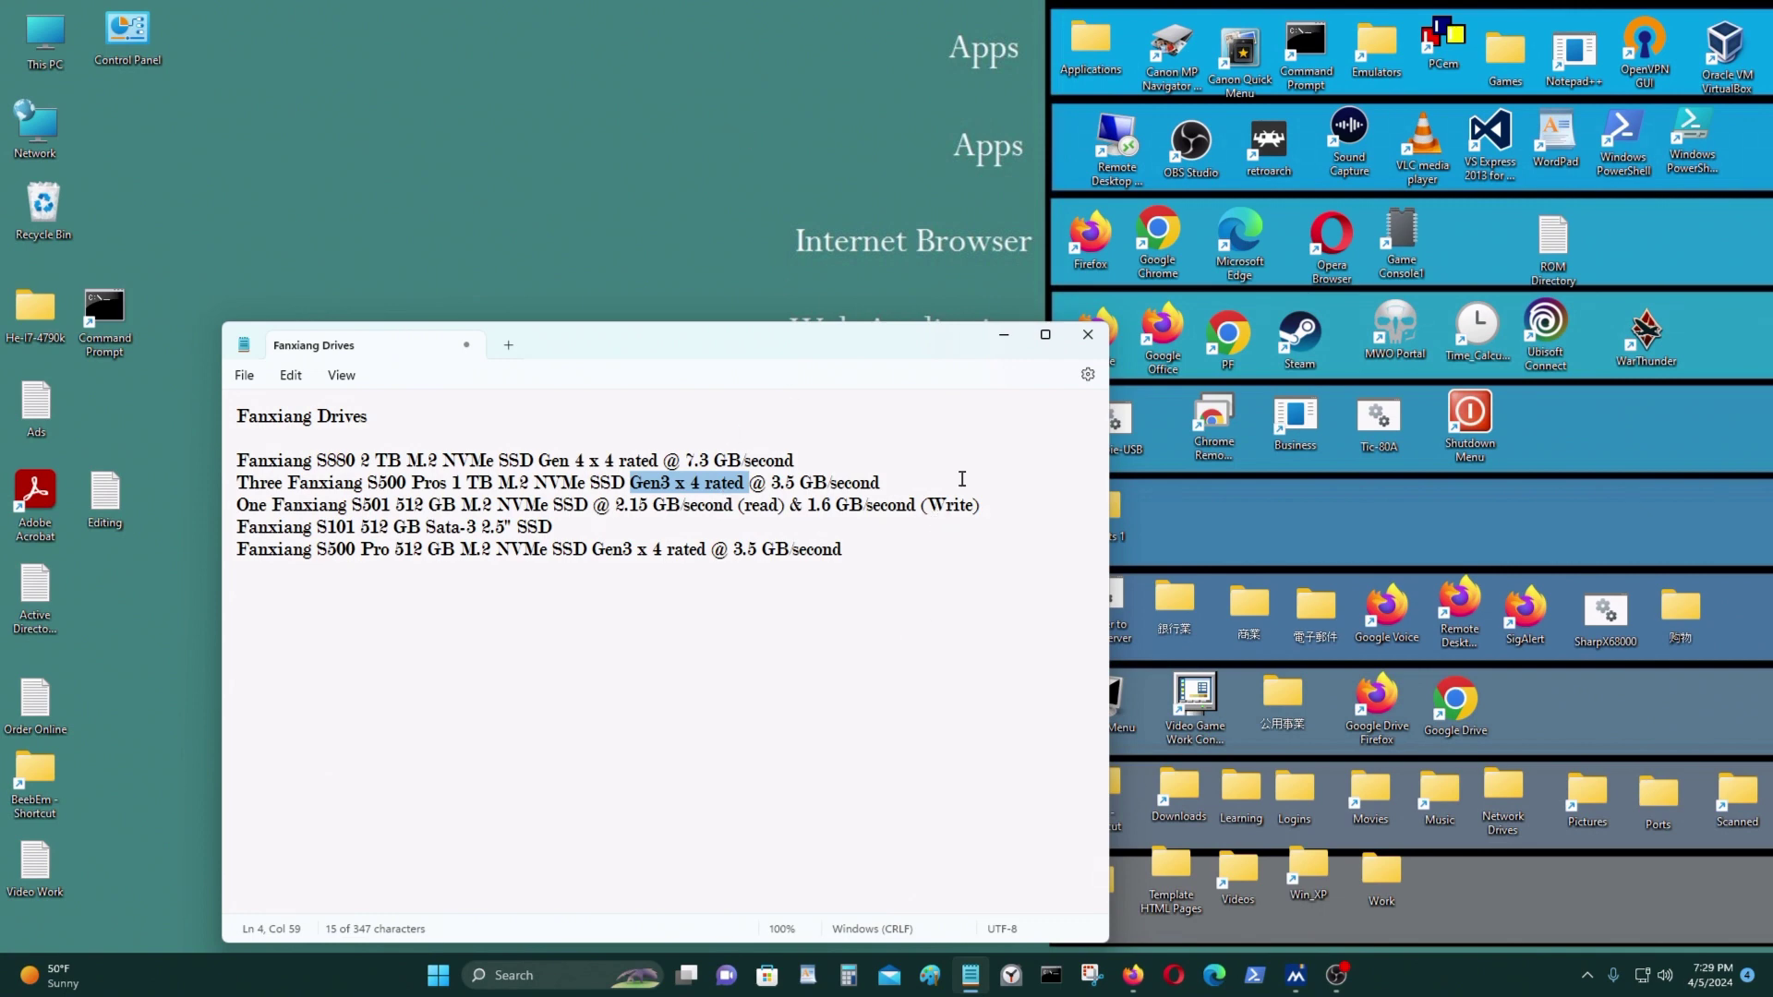
{"action": "left_click", "coordinate": [840, 470]}
{"action": "left_click_drag", "start_coordinate": [841, 469], "coordinate": [197, 475]}
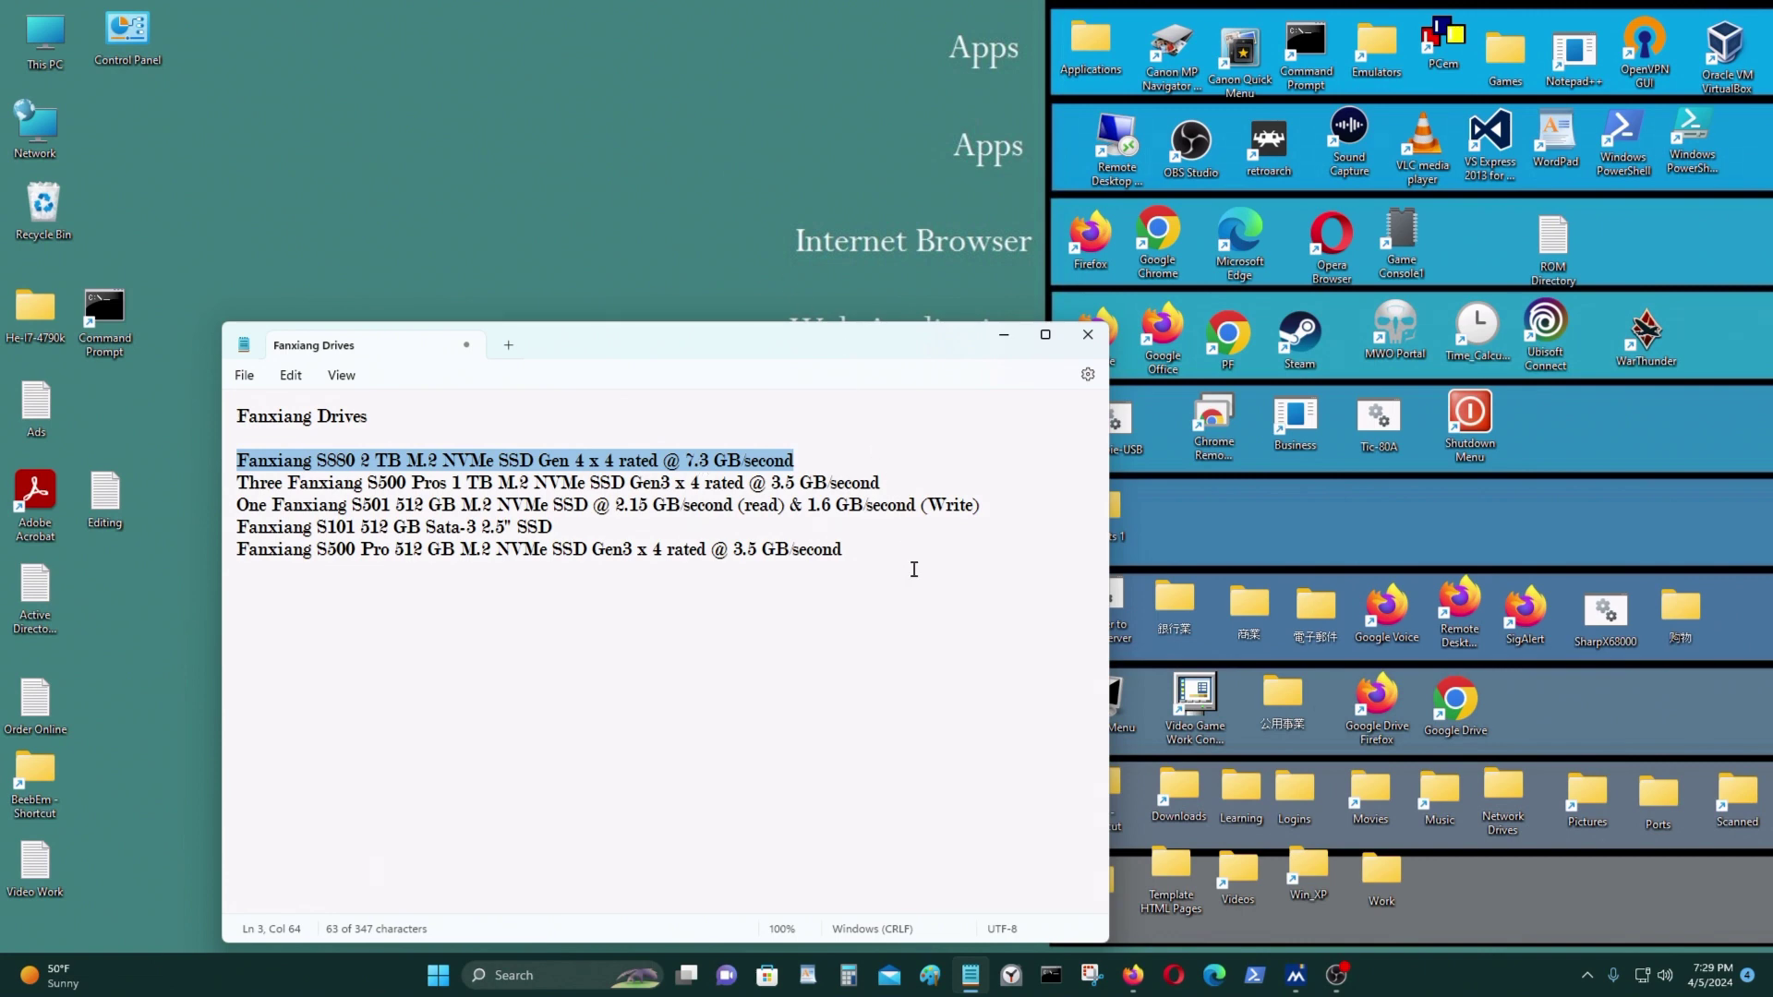
{"action": "left_click_drag", "start_coordinate": [942, 546], "coordinate": [222, 494]}
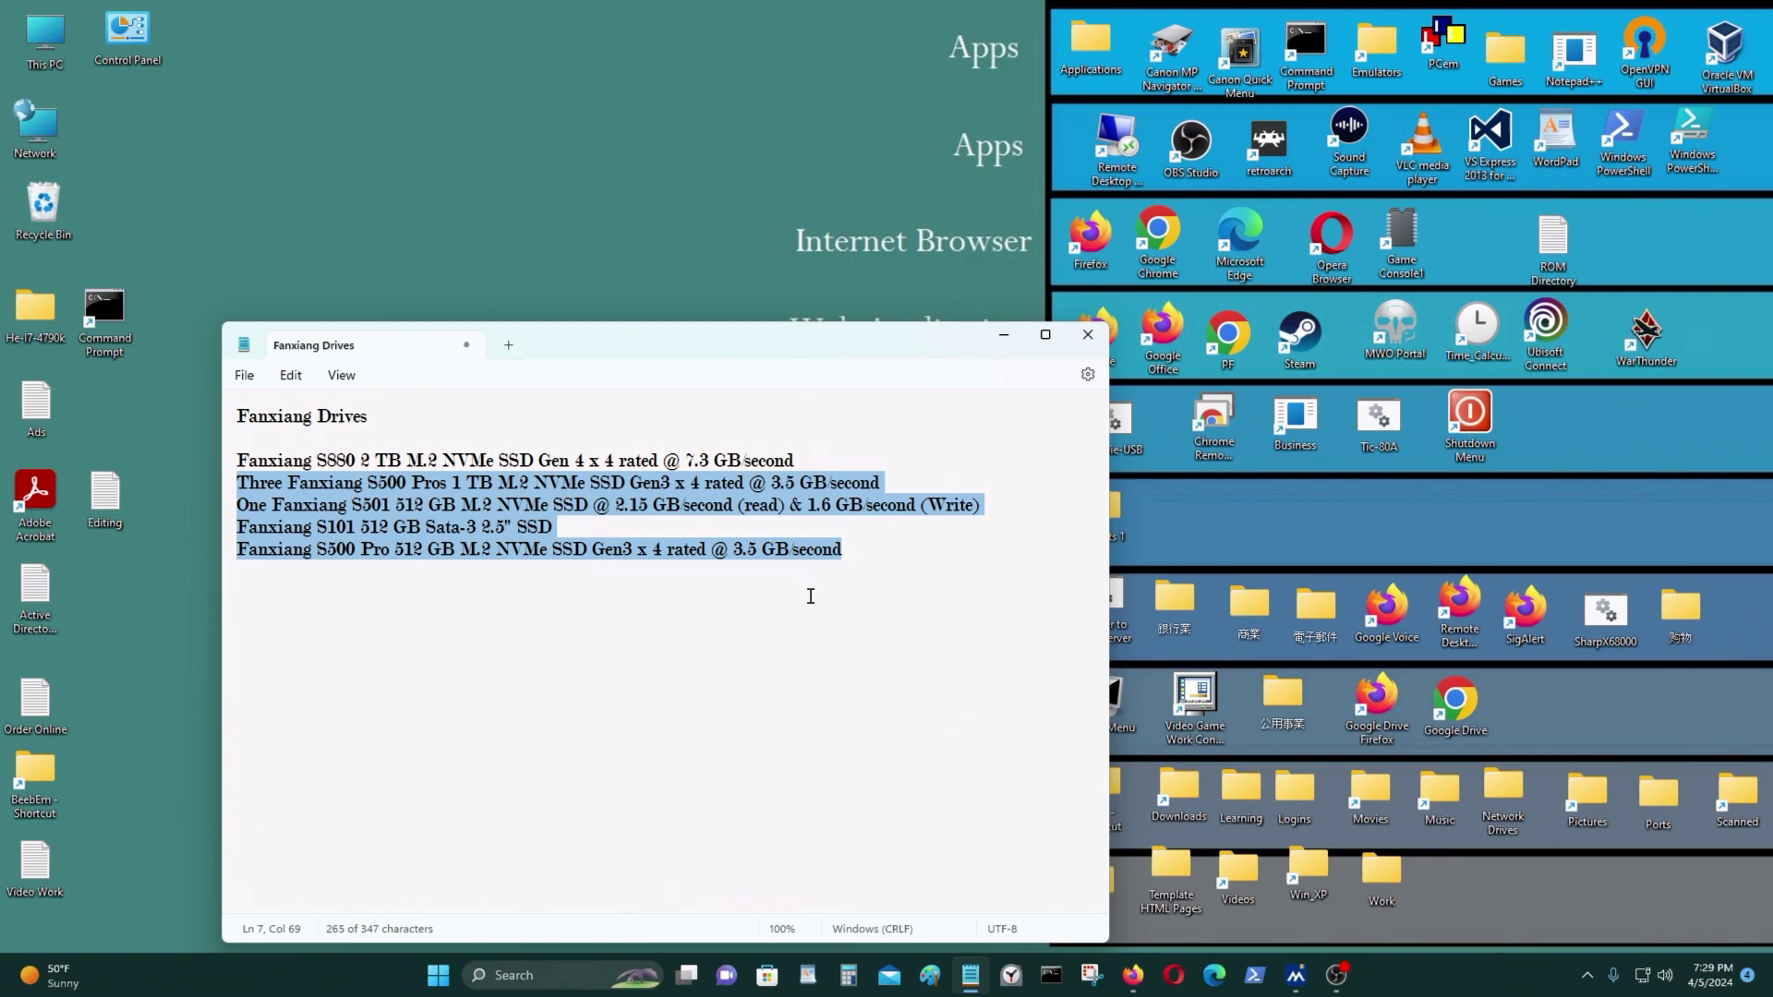
{"action": "left_click", "coordinate": [908, 471]}
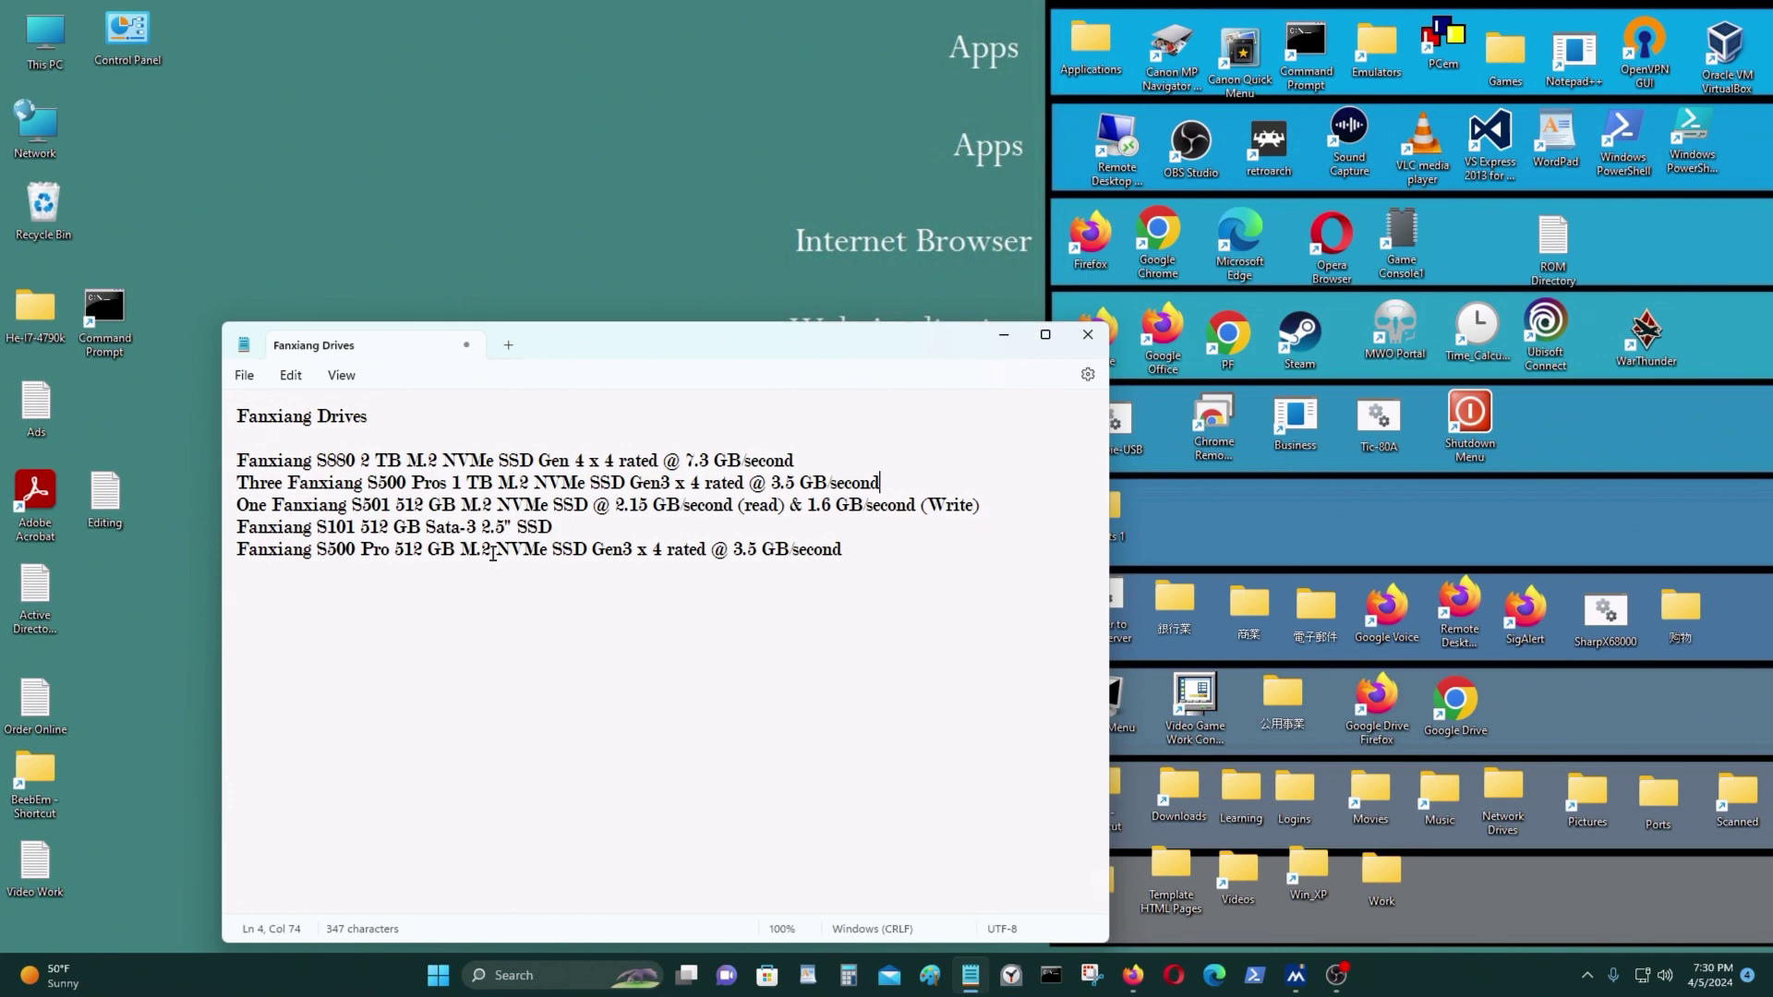
Step: Highlight the Fanxiang S101 512 GB Sata-3 line and the S500 Pro 512 GB line in turn
{"action": "left_click", "coordinate": [628, 504]}
{"action": "left_click_drag", "start_coordinate": [609, 527], "coordinate": [18, 528]}
{"action": "left_click", "coordinate": [597, 528]}
{"action": "left_click_drag", "start_coordinate": [650, 529], "coordinate": [170, 531]}
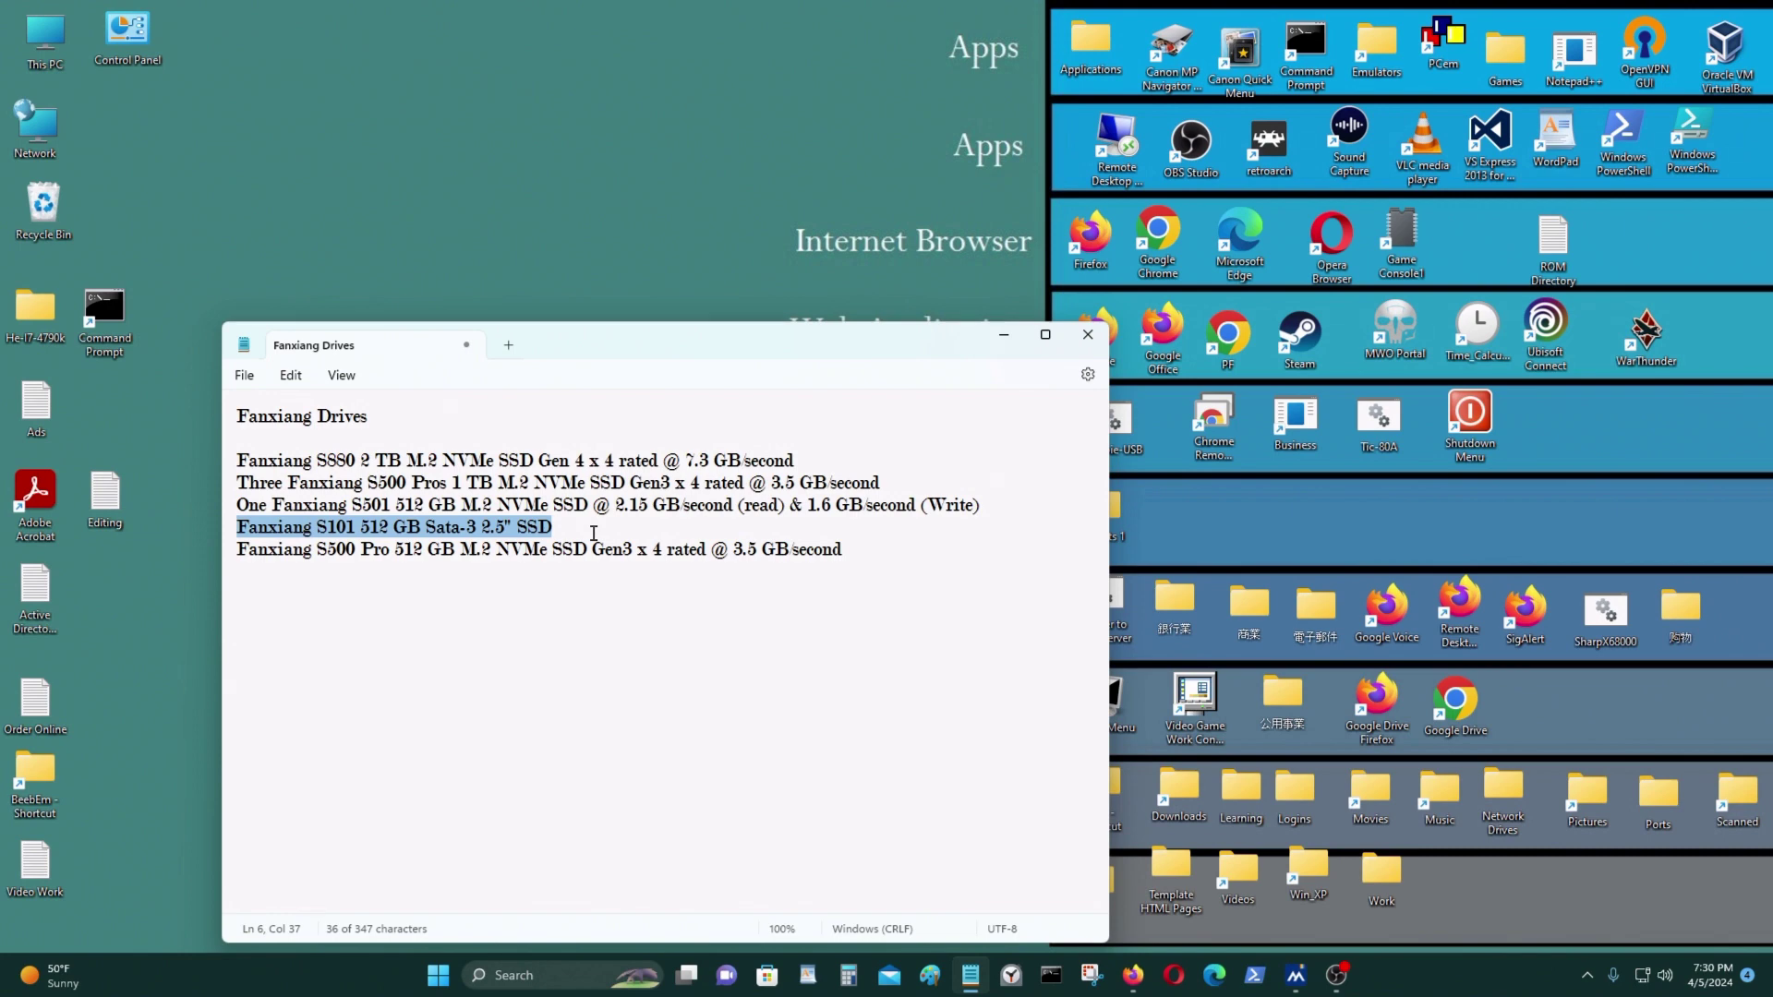
{"action": "left_click_drag", "start_coordinate": [858, 545], "coordinate": [147, 541]}
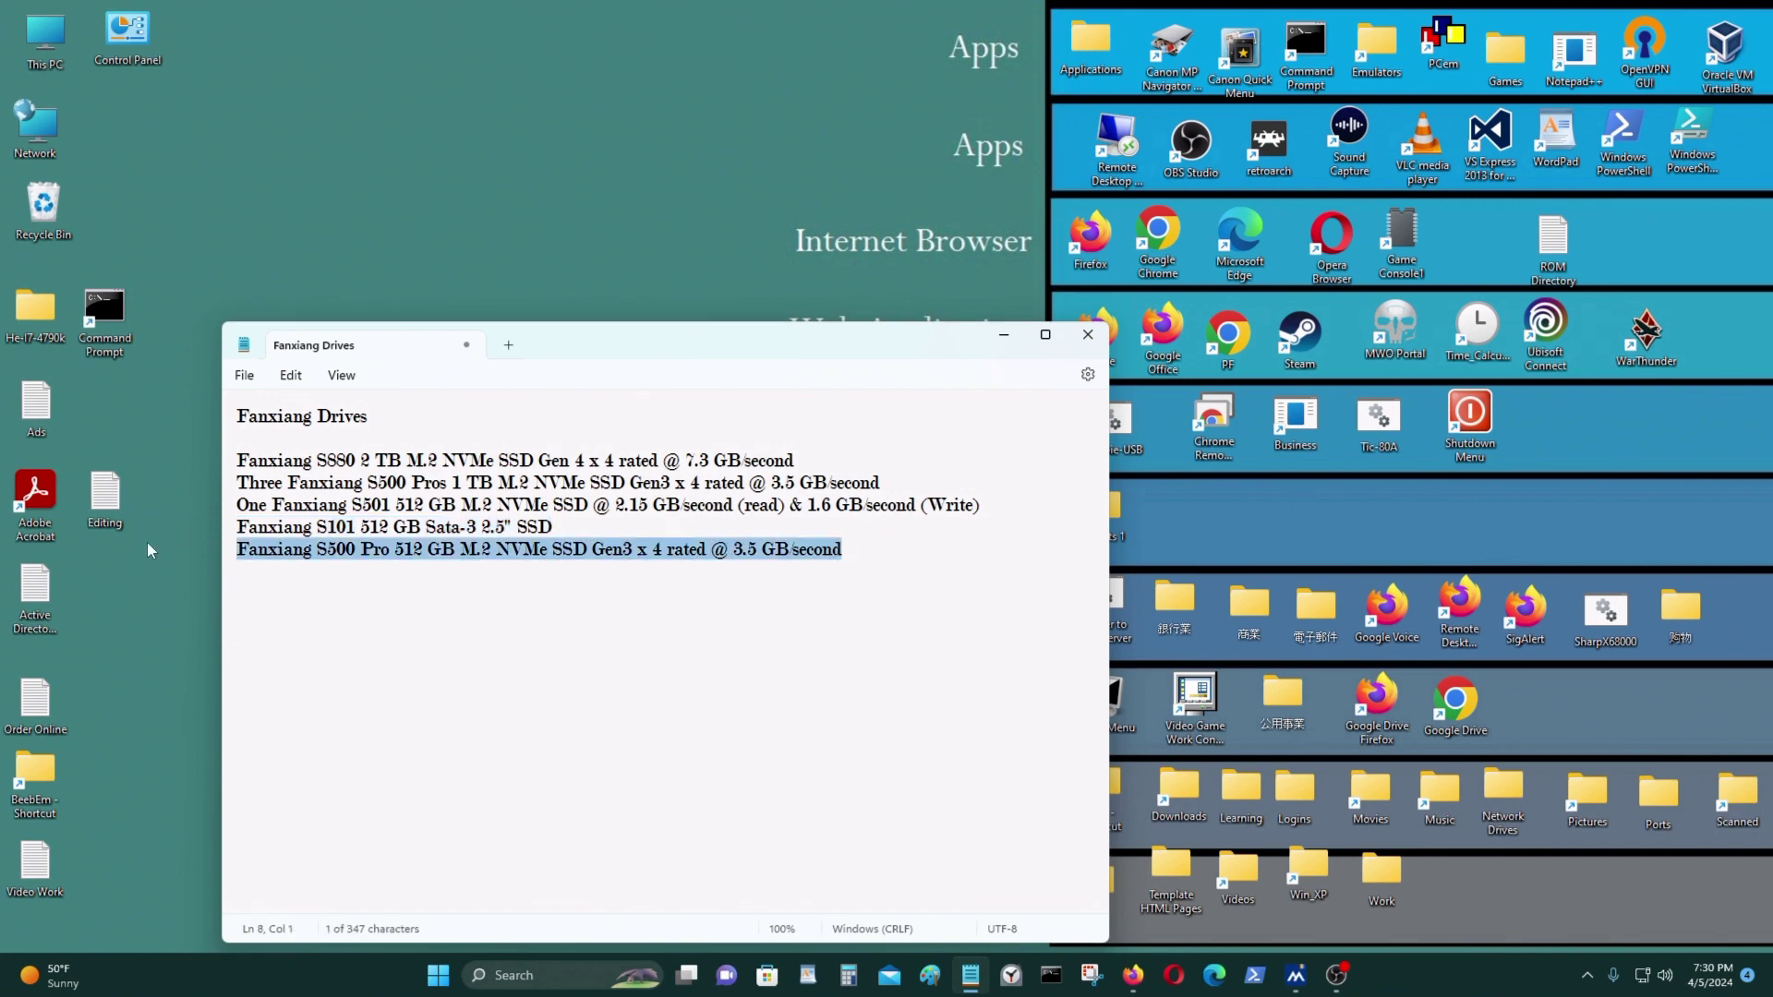
{"action": "left_click", "coordinate": [379, 565]}
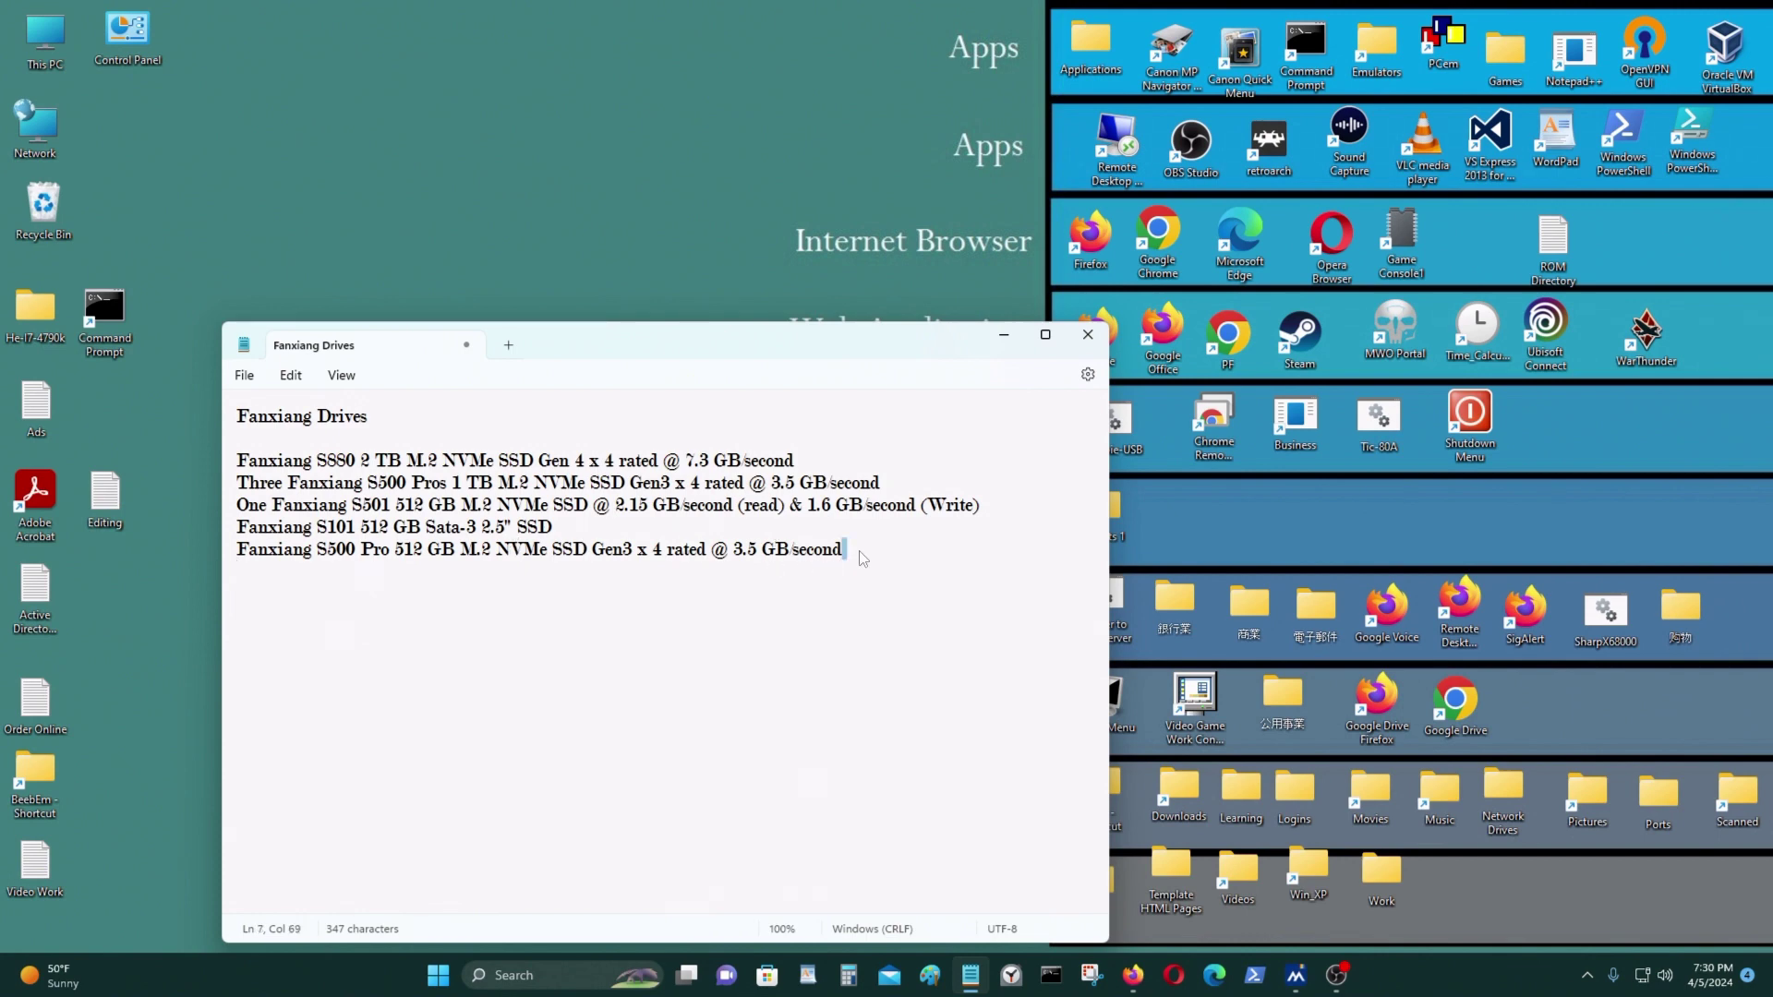
Step: Highlight the S500 Pro 512 GB line and the S880 2 TB line, then clear the selection
{"action": "left_click_drag", "start_coordinate": [859, 551], "coordinate": [258, 566]}
{"action": "left_click", "coordinate": [850, 558]}
{"action": "left_click_drag", "start_coordinate": [859, 460], "coordinate": [33, 462]}
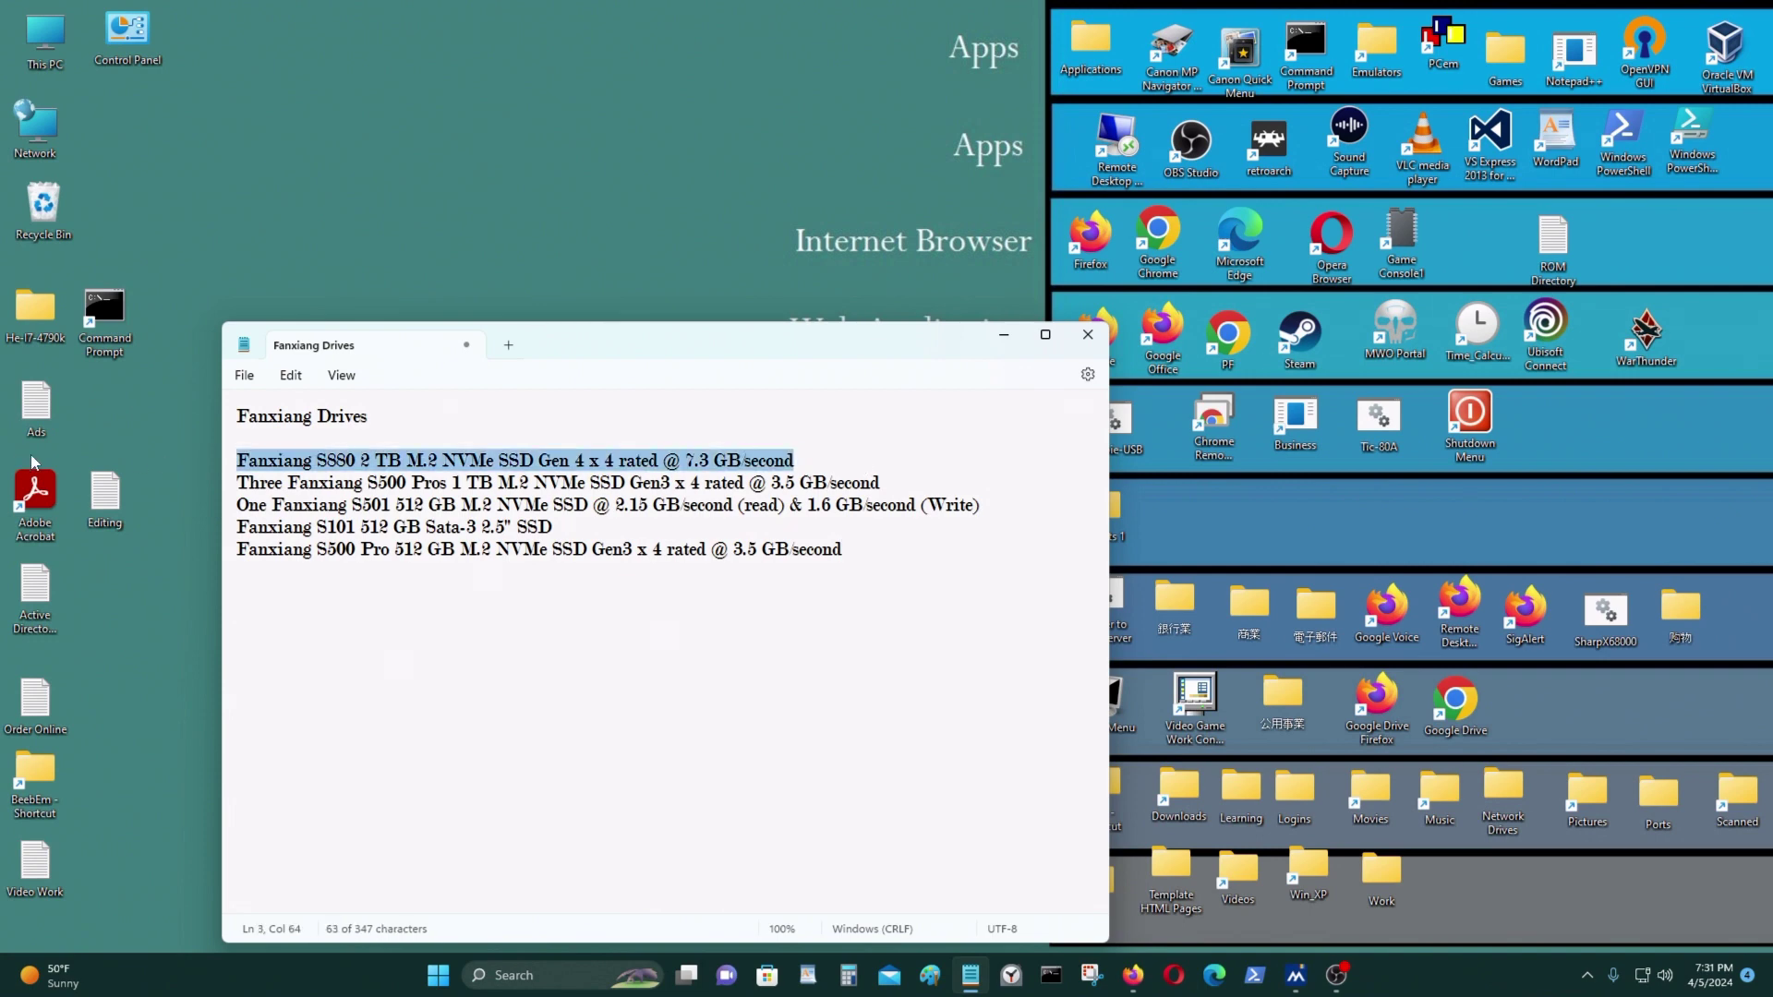
{"action": "left_click", "coordinate": [890, 459]}
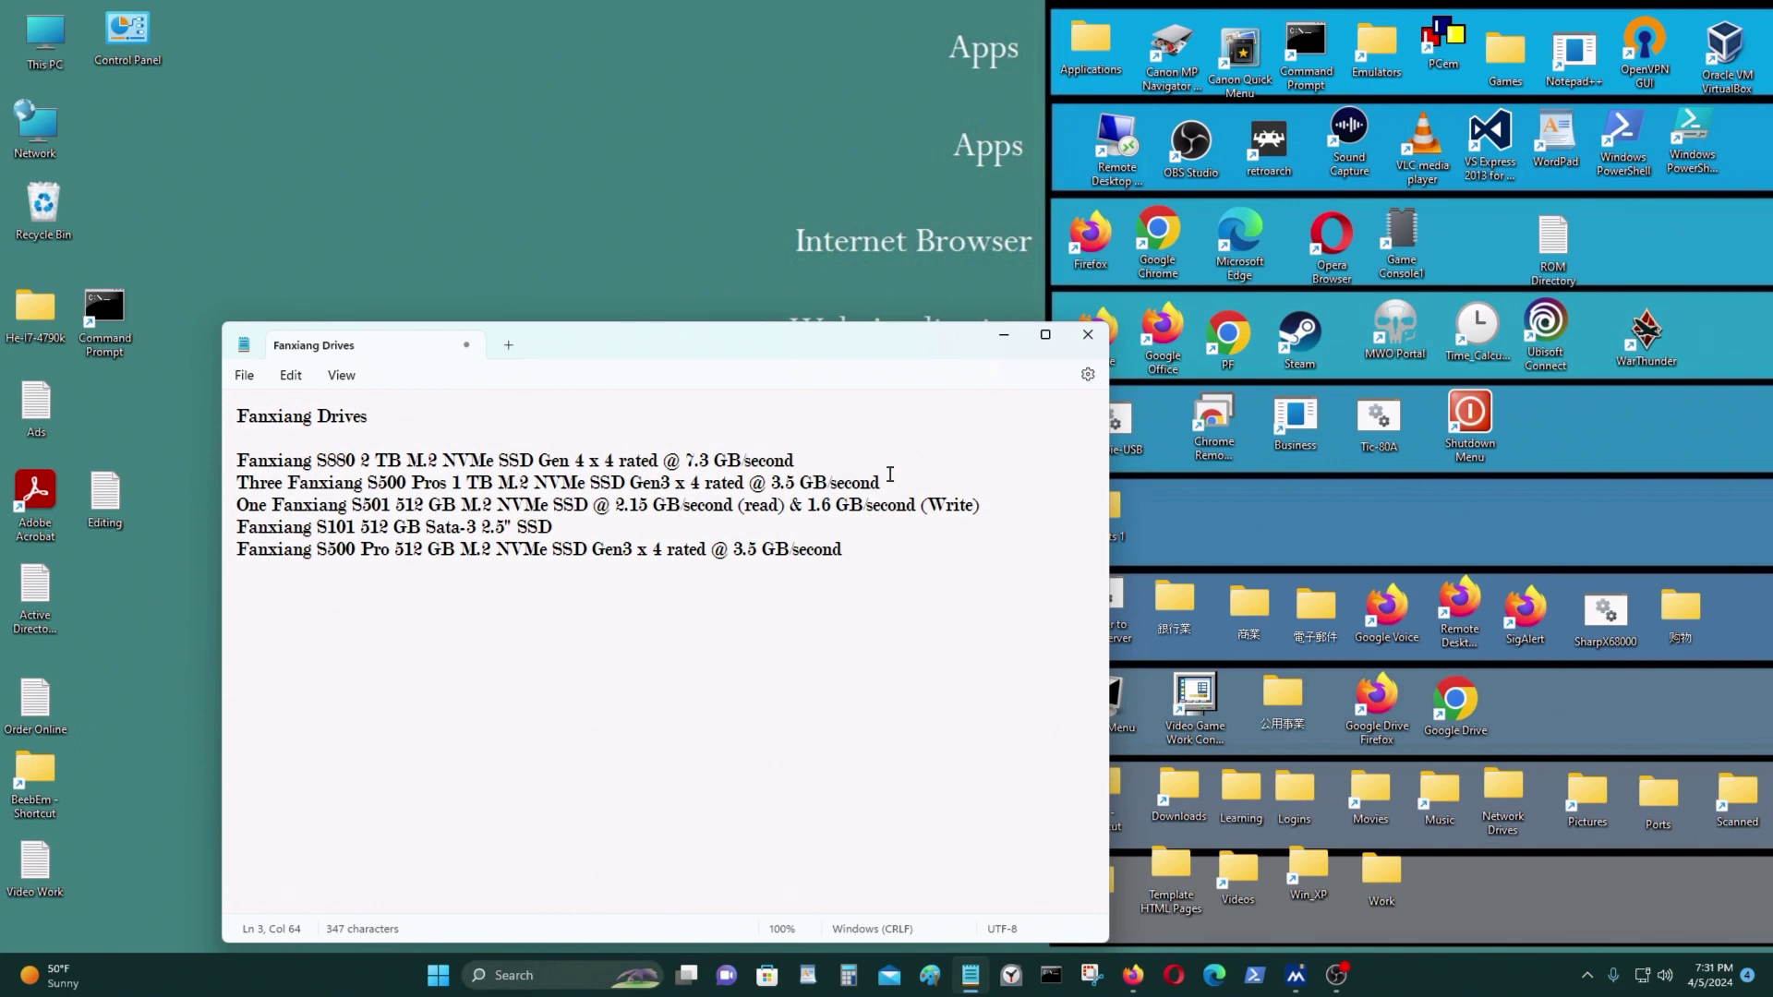
{"action": "left_click", "coordinate": [889, 478]}
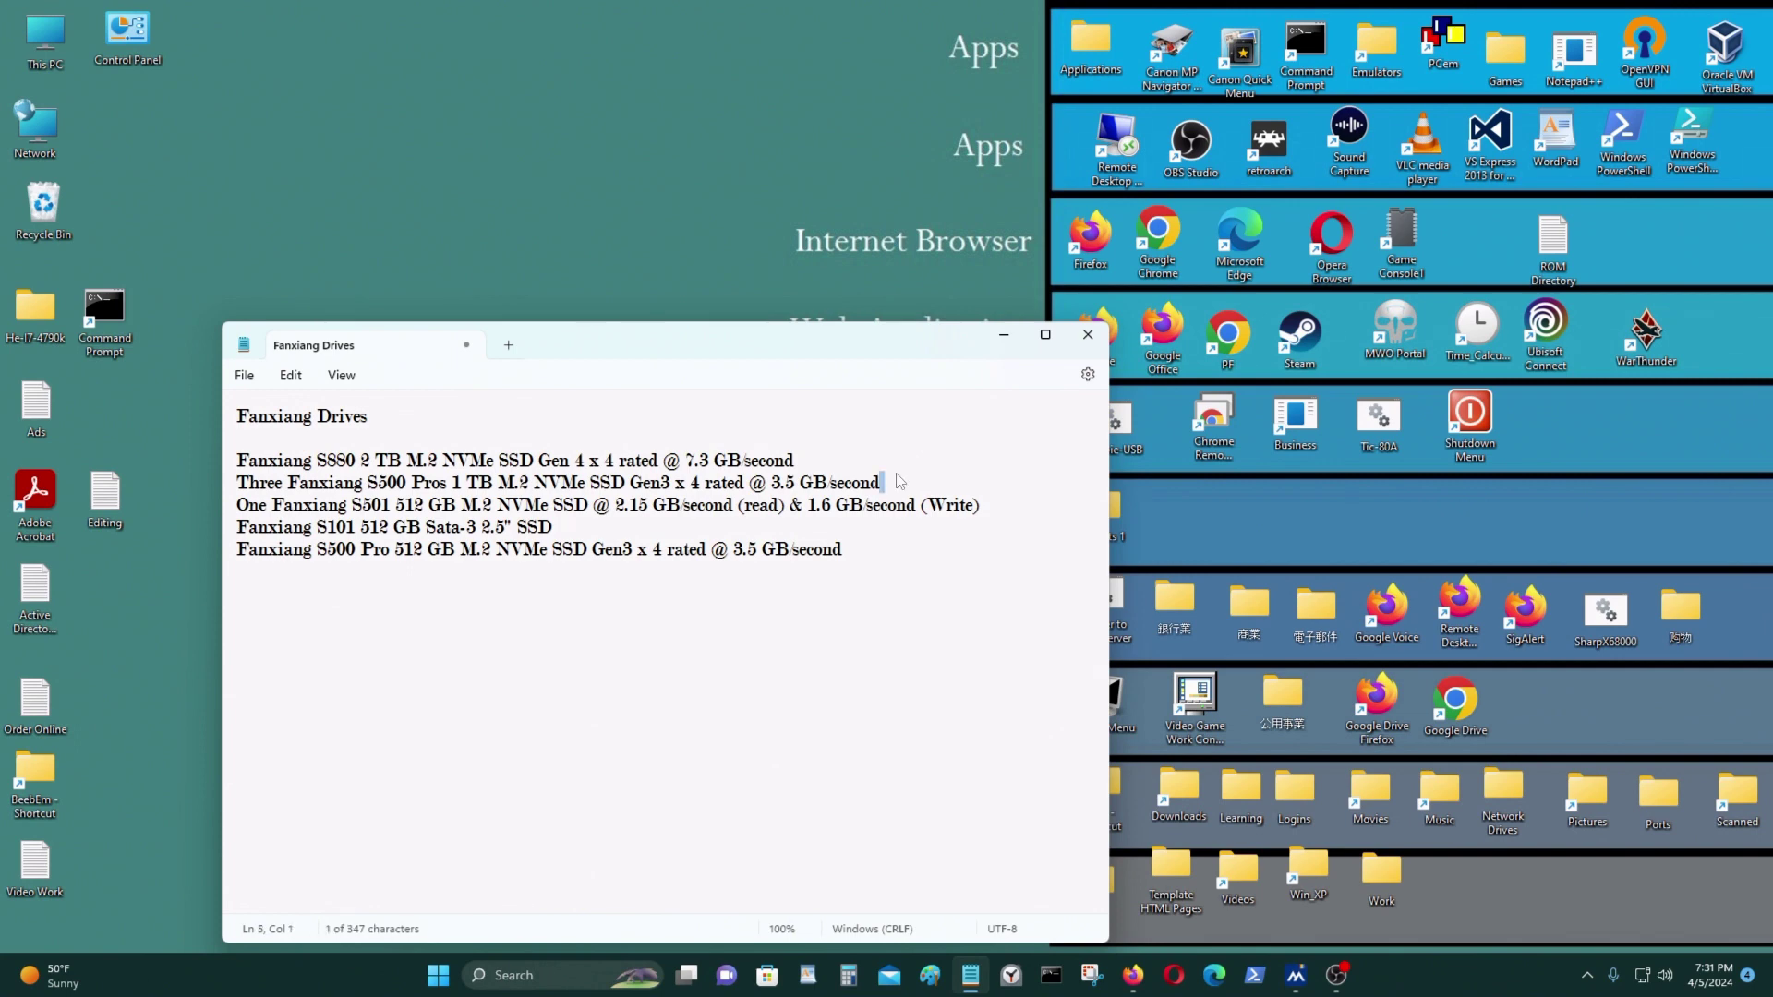
{"action": "left_click", "coordinate": [999, 534]}
Step: Move the note window aside and launch CrystalDiskInfo from the Applications folder, allowing it to make changes
{"action": "left_click_drag", "start_coordinate": [810, 348], "coordinate": [709, 330]}
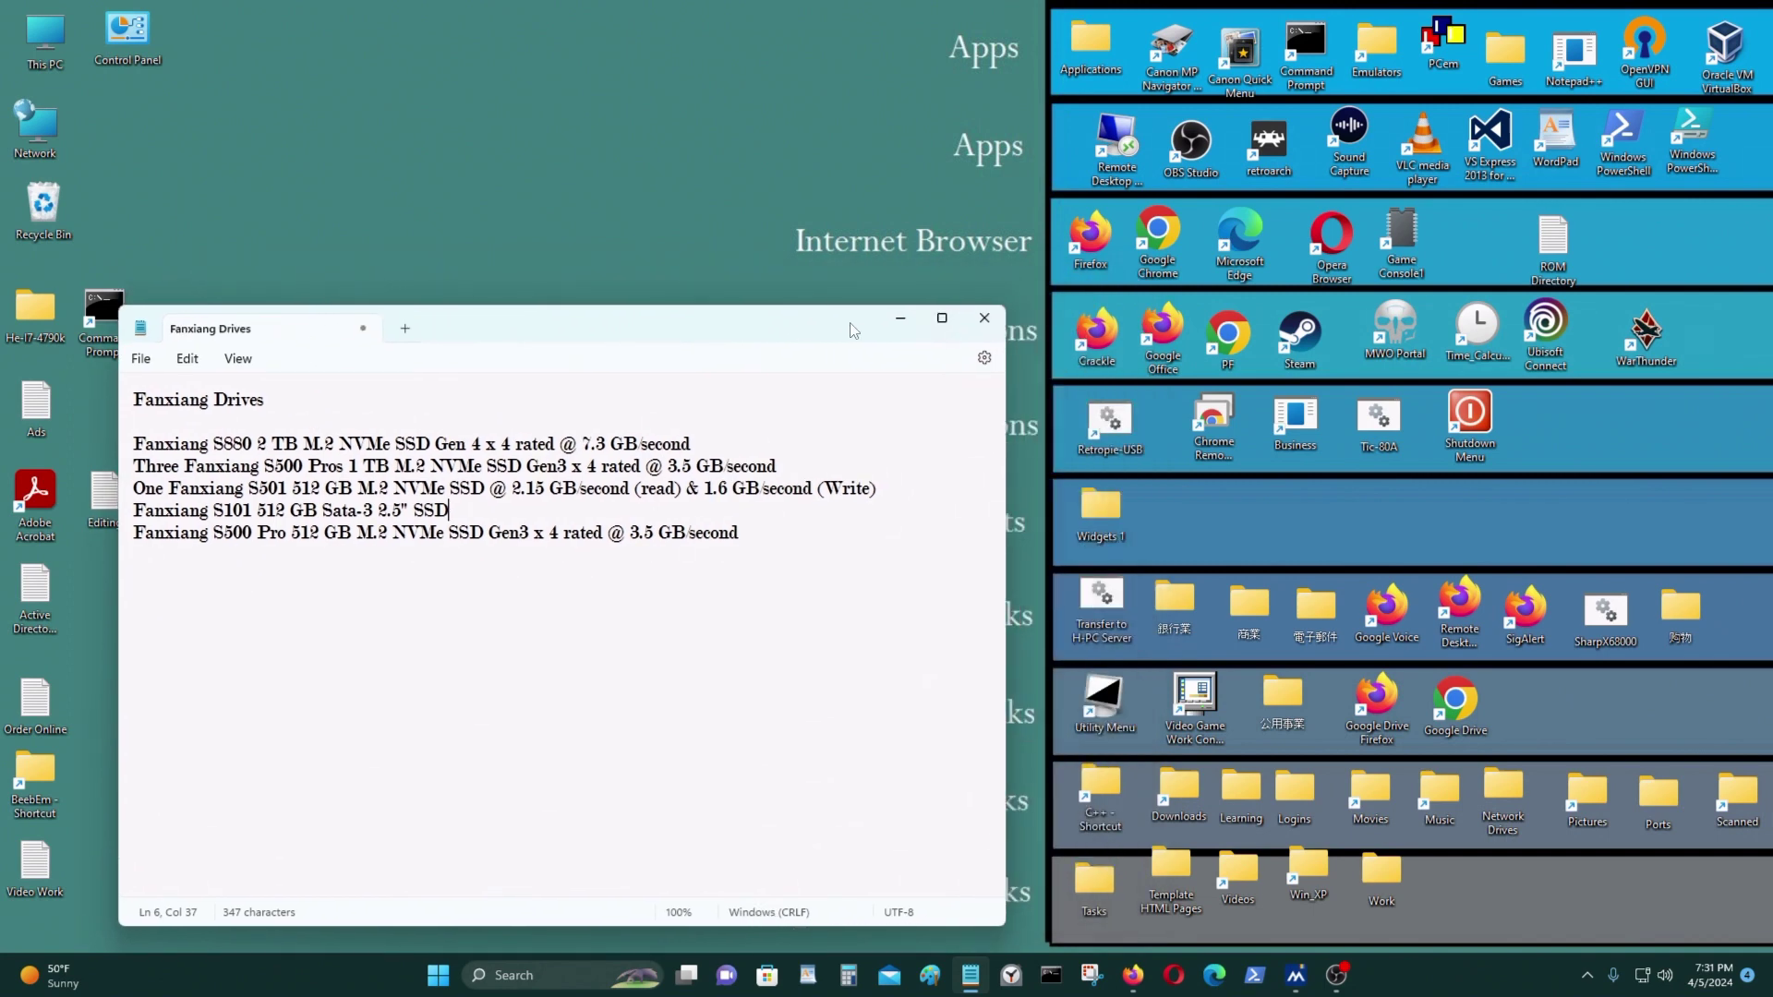
{"action": "double_click", "coordinate": [1111, 46]}
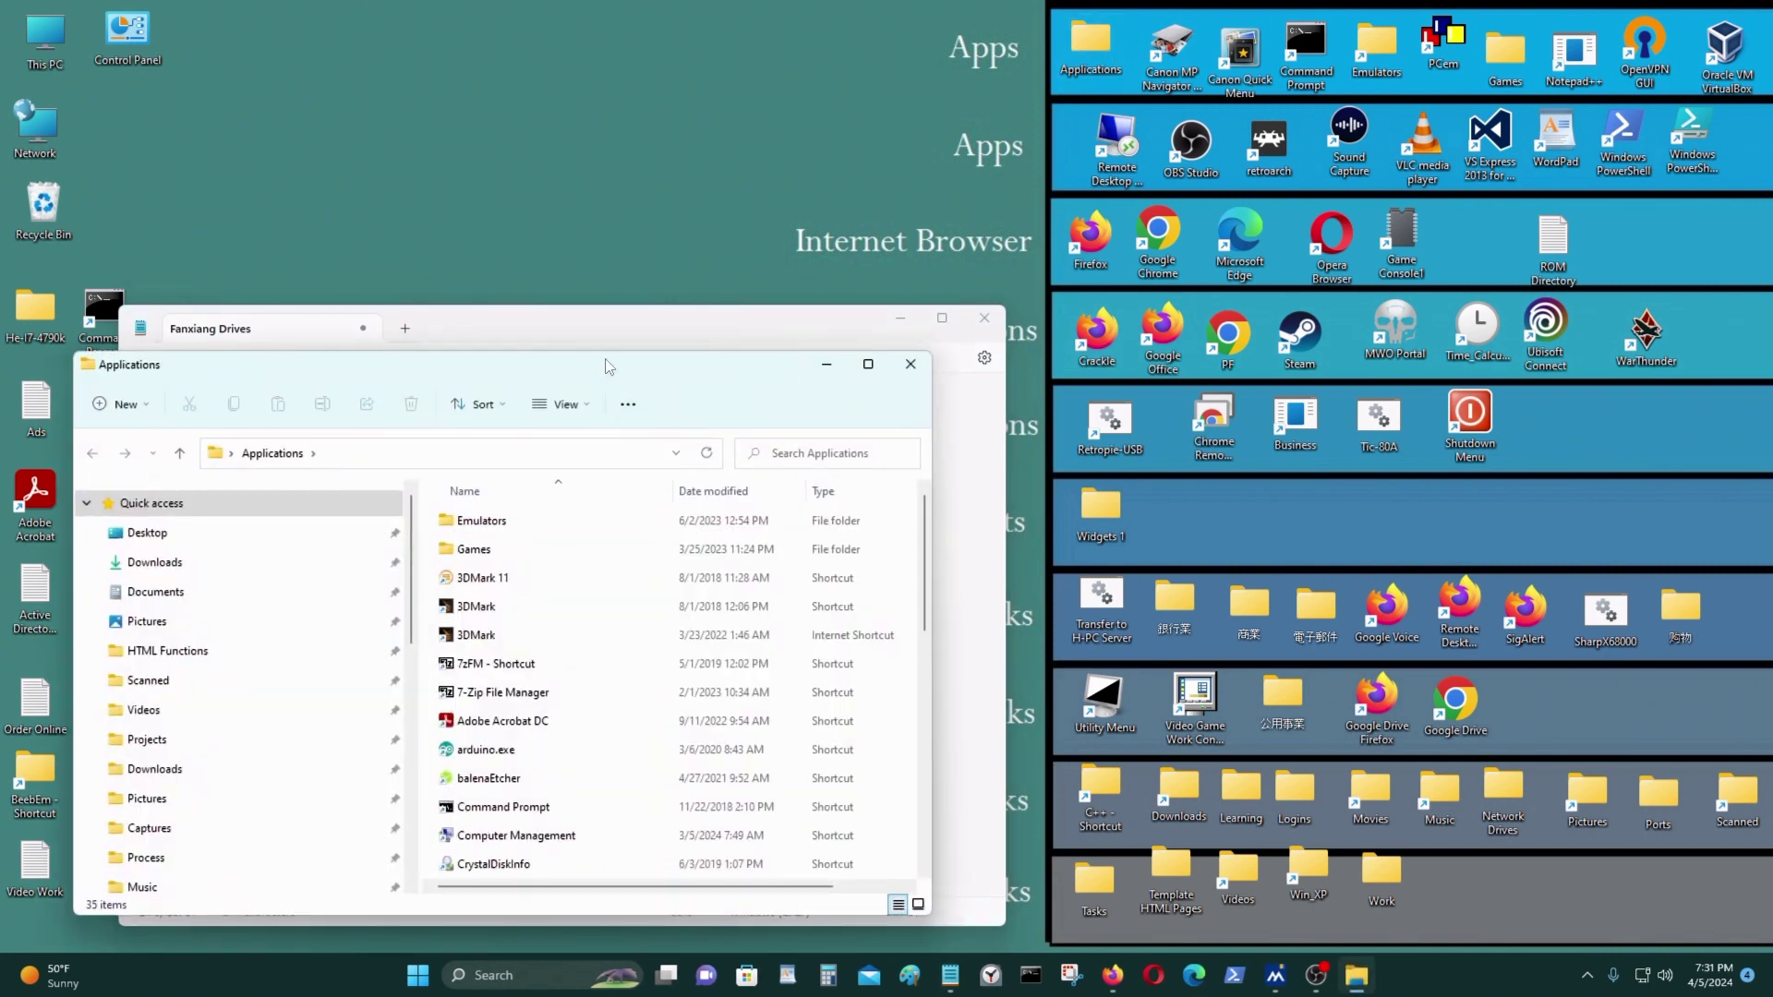
{"action": "left_click_drag", "start_coordinate": [744, 356], "coordinate": [1507, 220]}
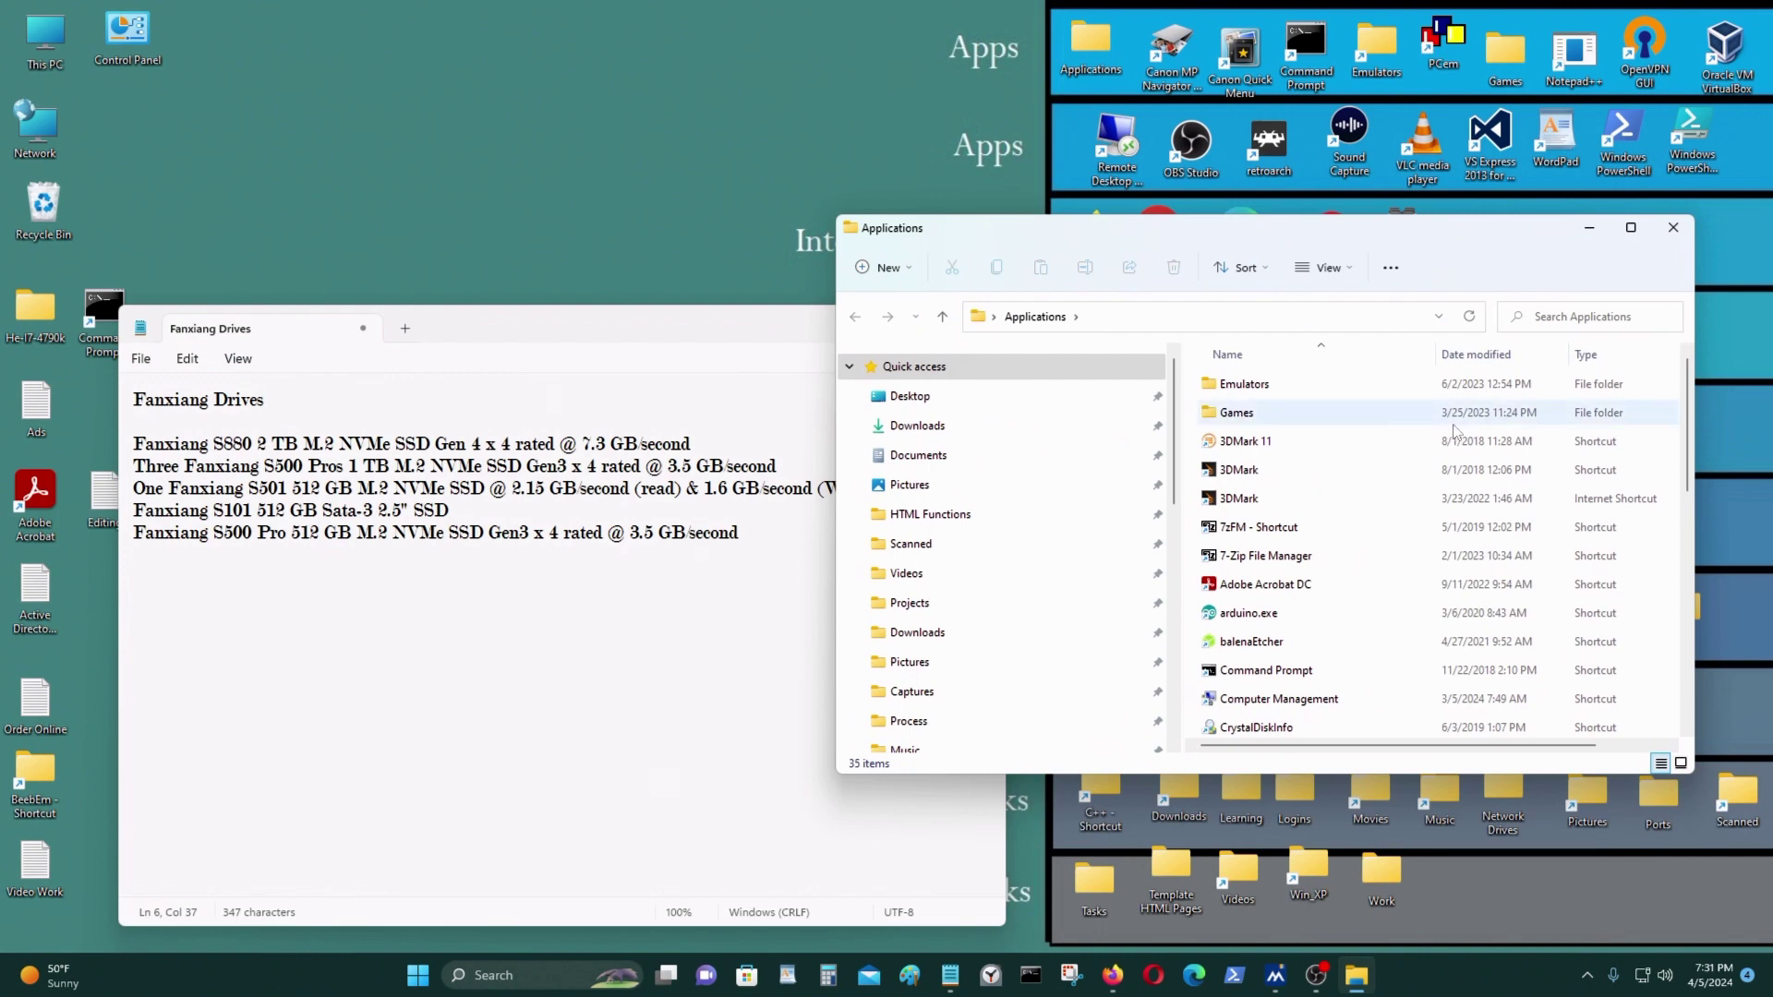
{"action": "scroll", "coordinate": [1348, 476], "scroll_direction": "down", "scroll_amount": 3}
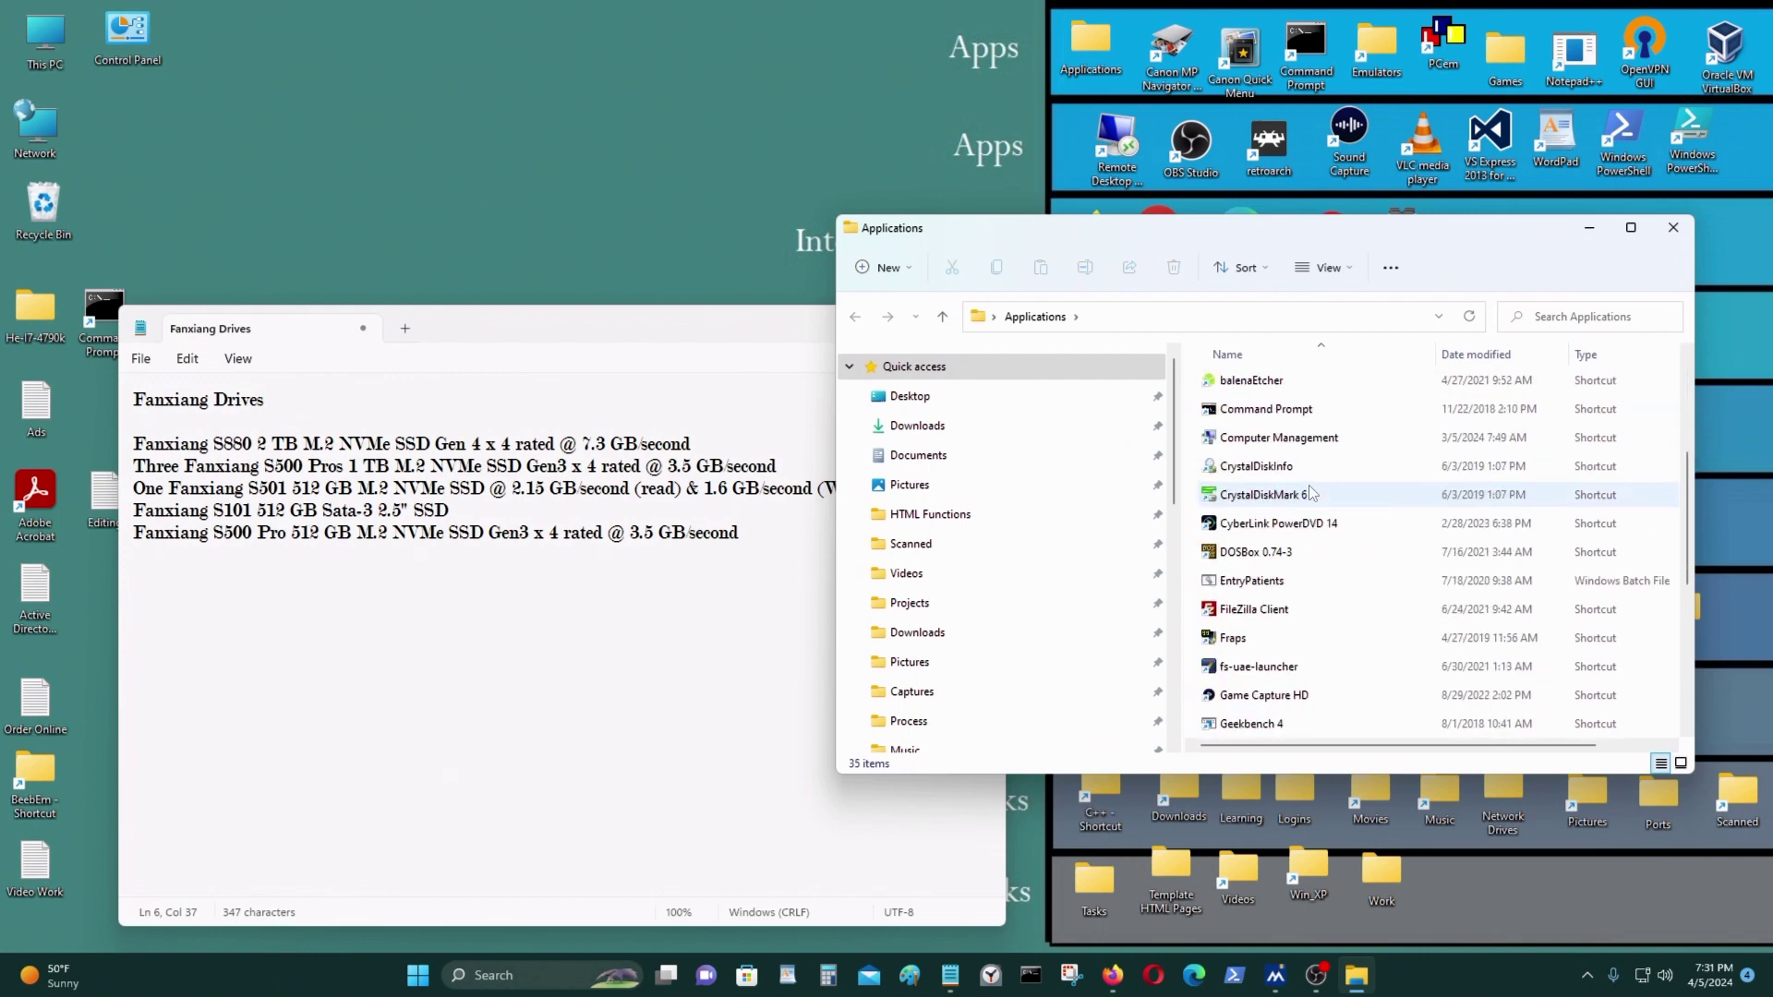
{"action": "double_click", "coordinate": [1309, 466]}
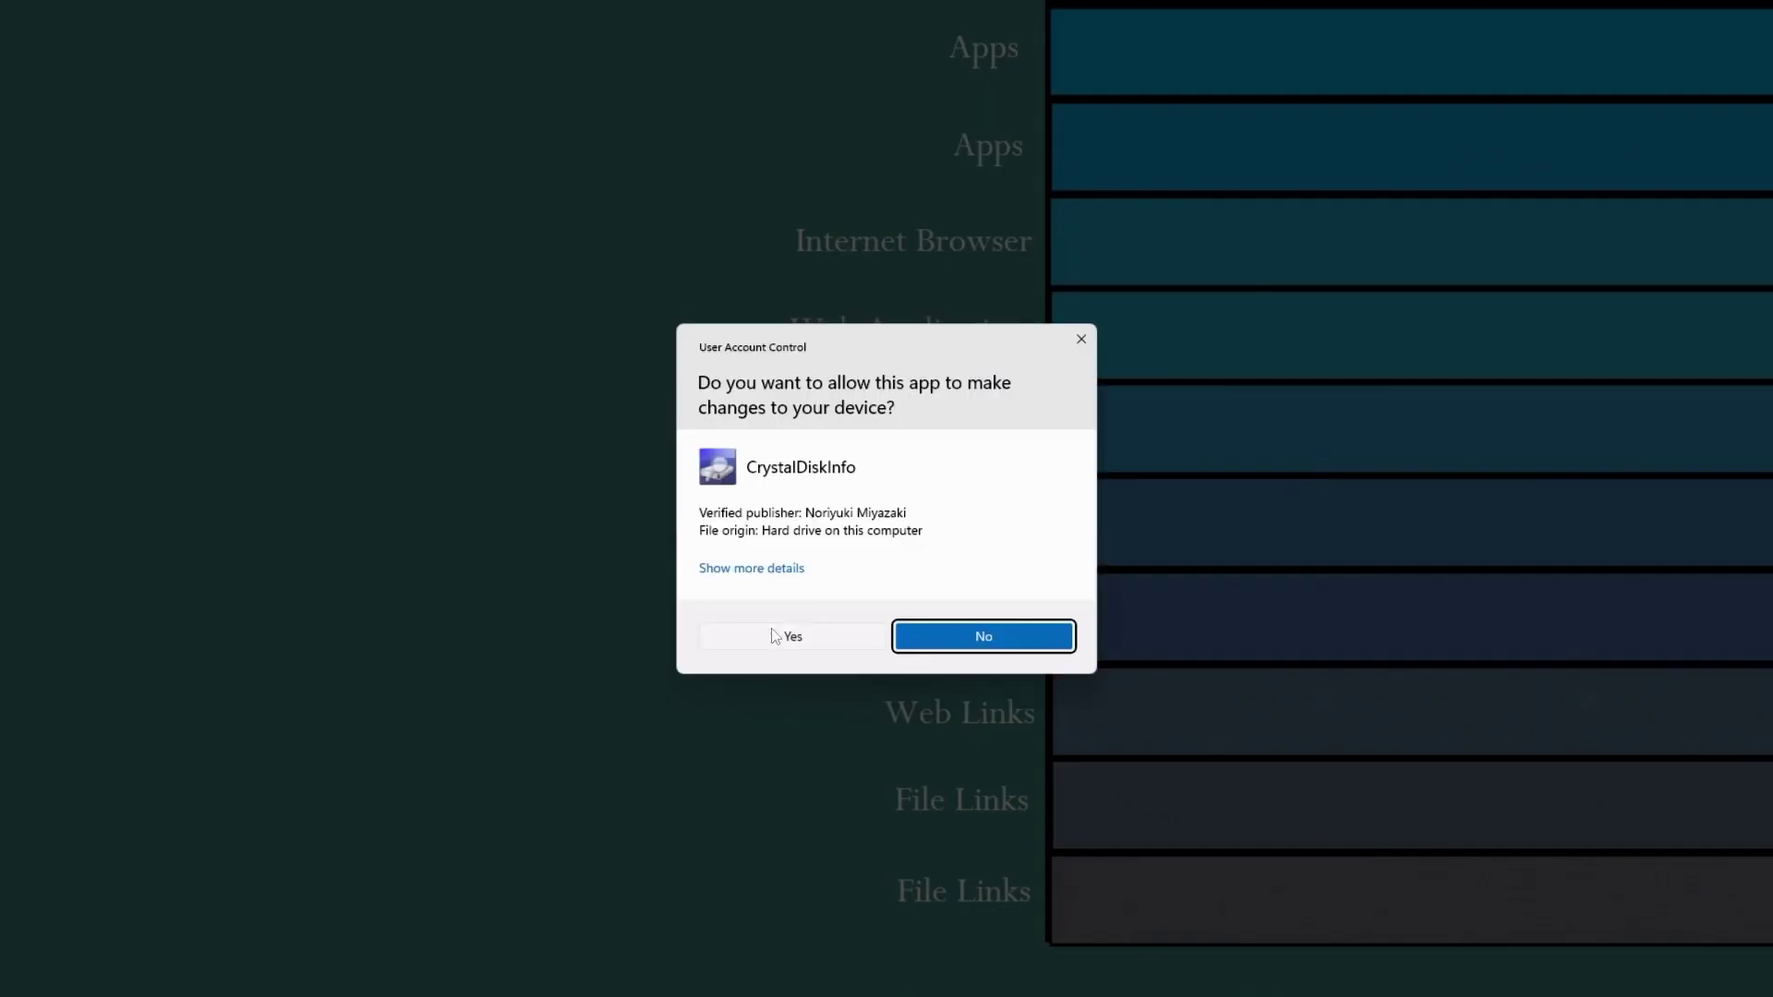
{"action": "left_click", "coordinate": [781, 633]}
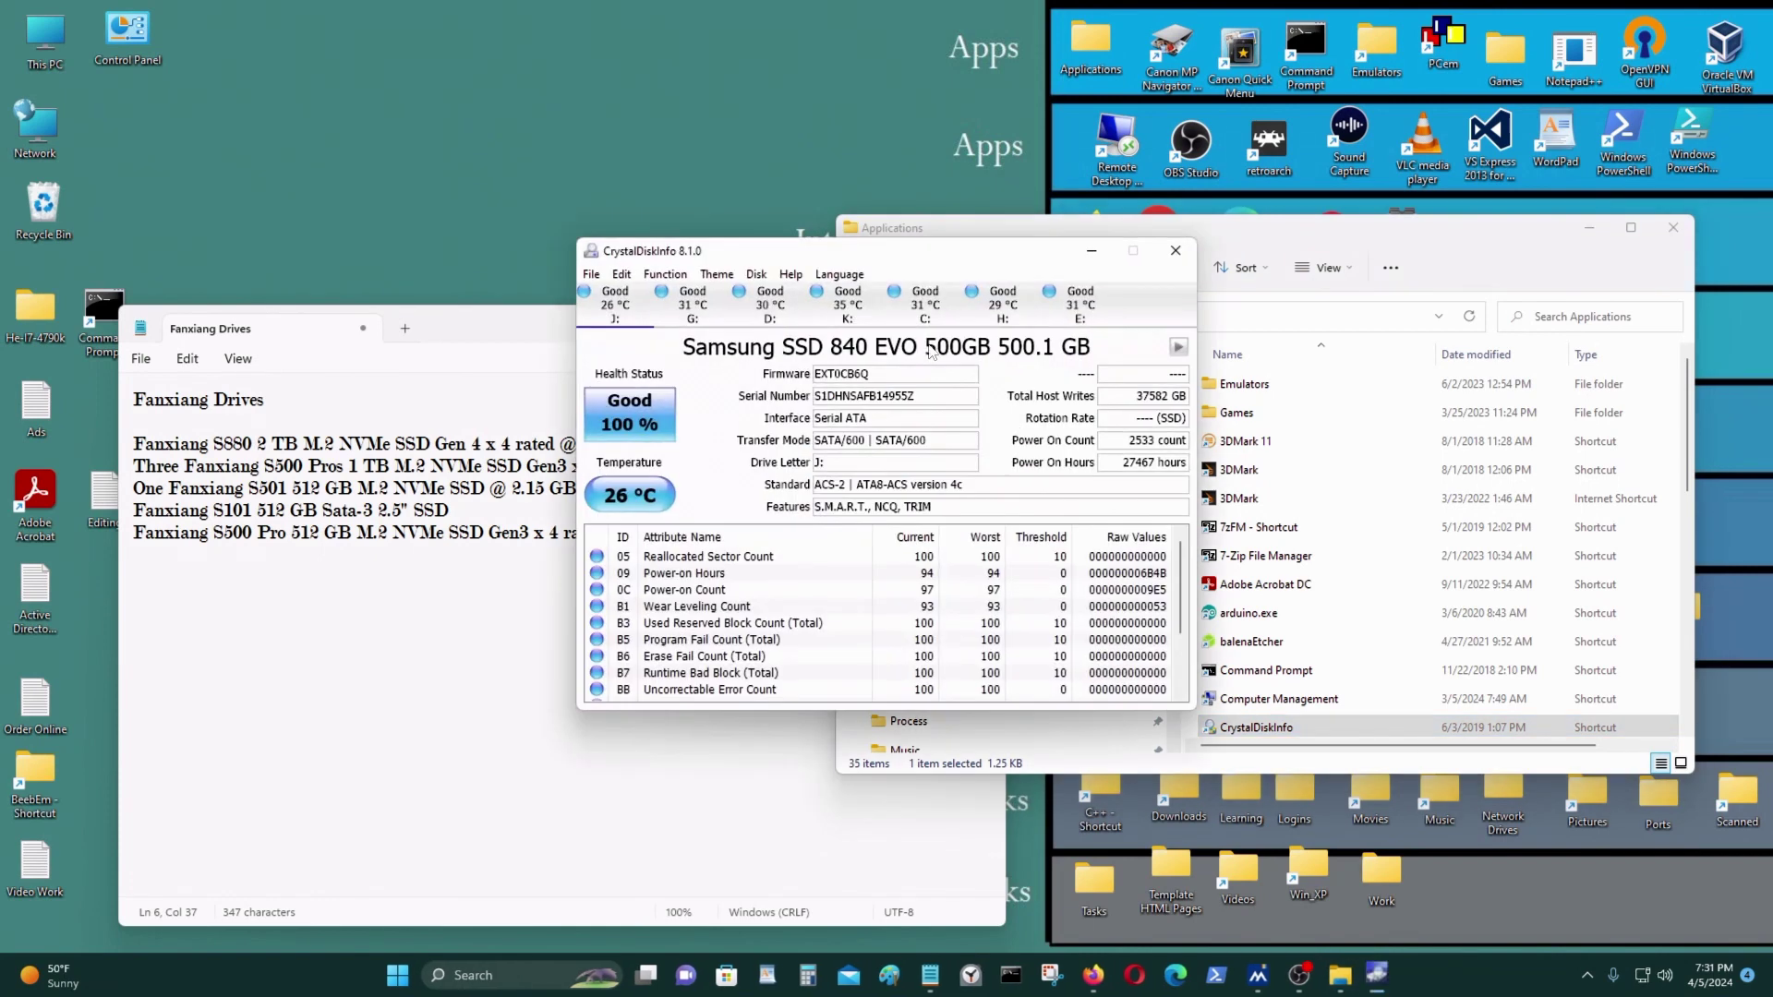
Step: Check the health details of drives H:, E: and K: in CrystalDiskInfo, then close it and the Applications folder
{"action": "left_click_drag", "start_coordinate": [911, 256], "coordinate": [1250, 223]}
{"action": "left_click", "coordinate": [1335, 270]}
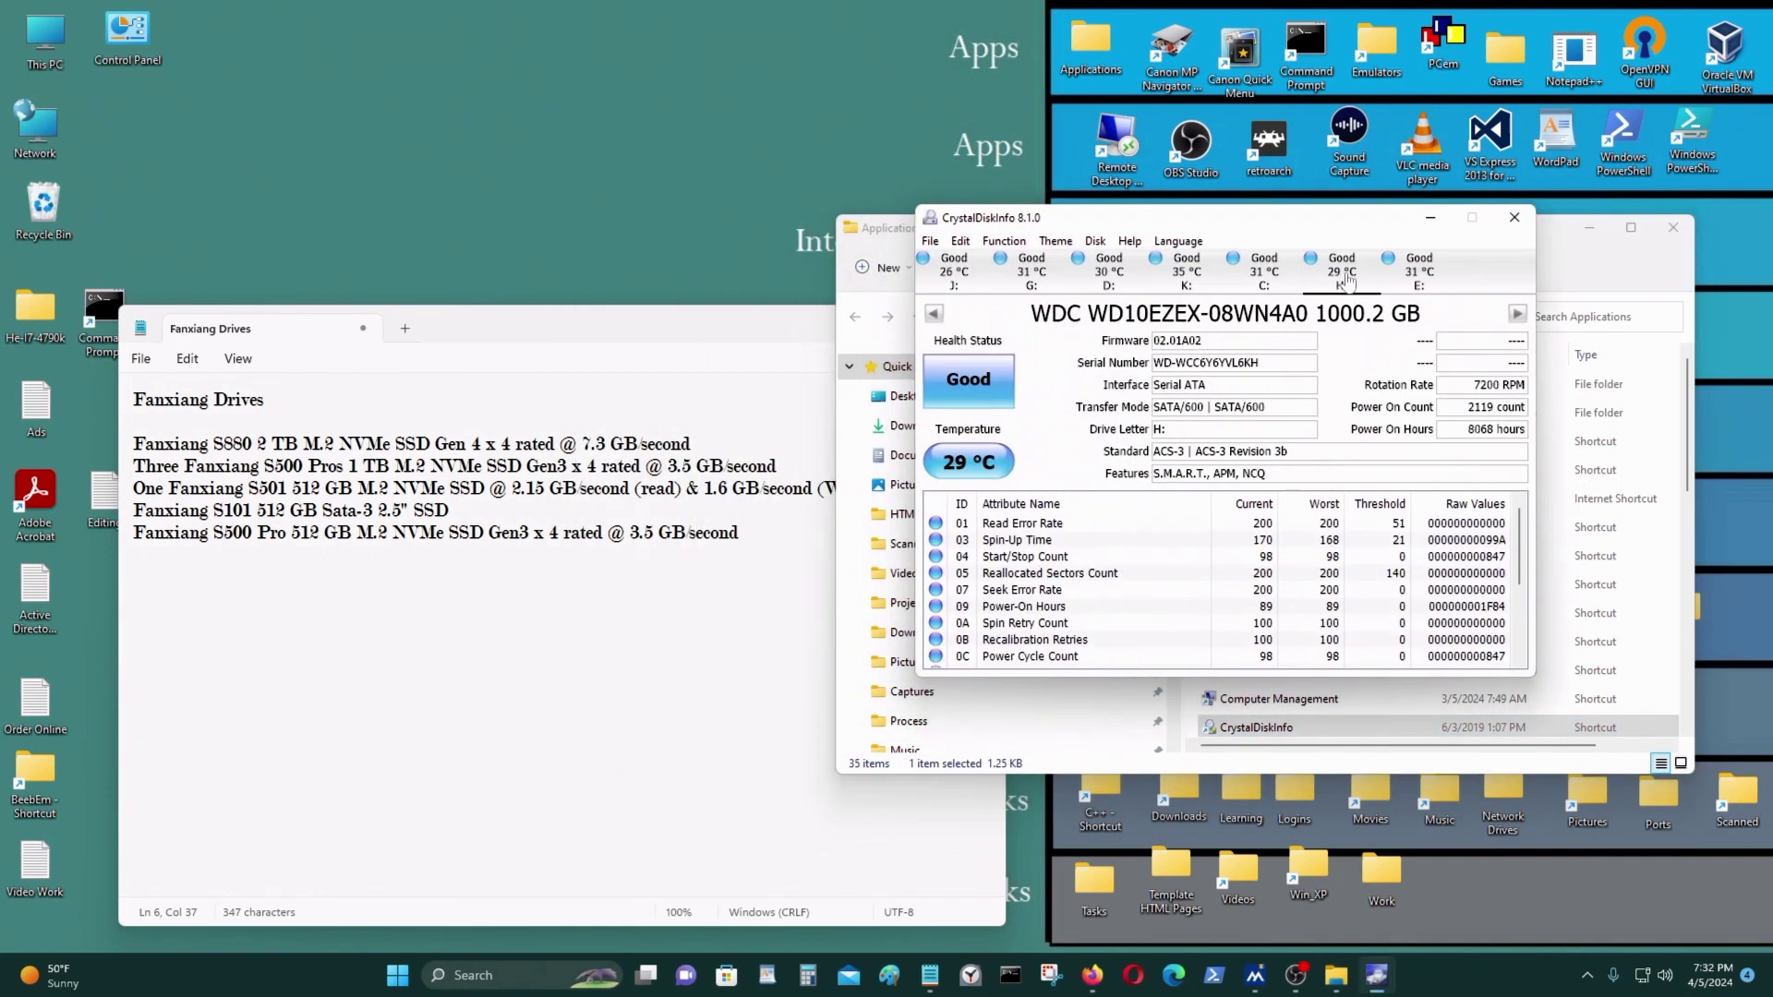
{"action": "left_click", "coordinate": [1409, 281]}
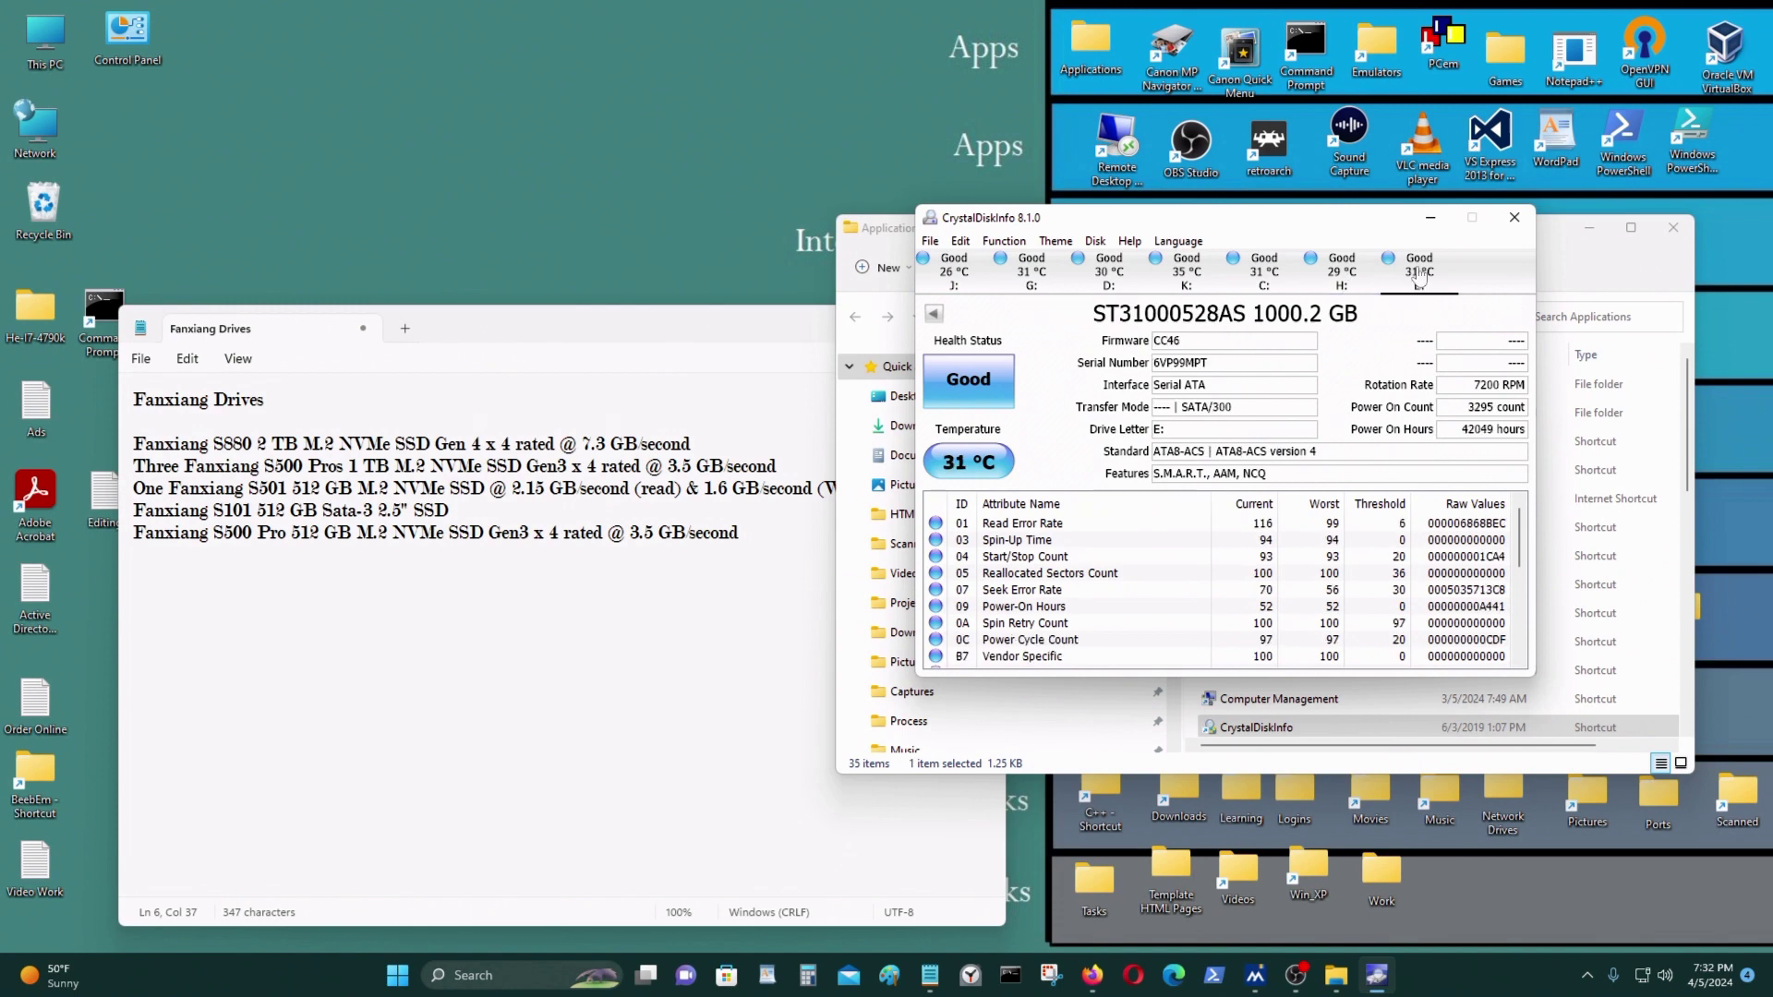
{"action": "left_click", "coordinate": [1180, 286]}
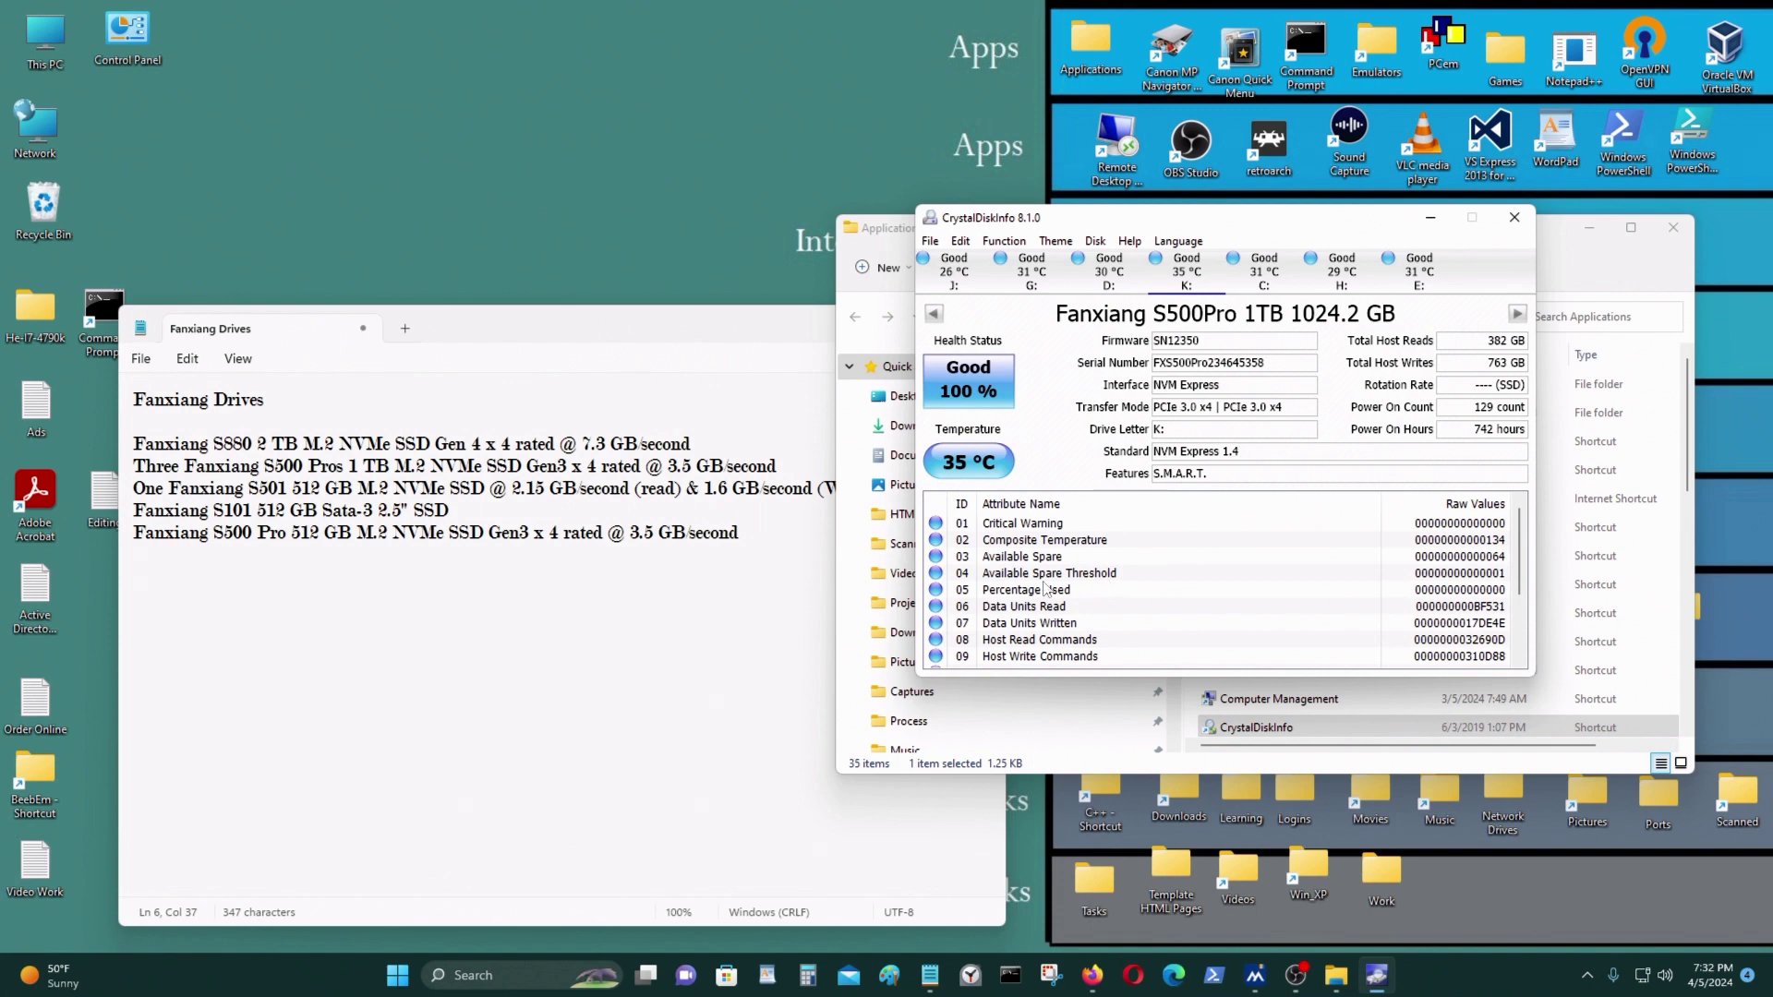
{"action": "left_click", "coordinate": [1514, 217]}
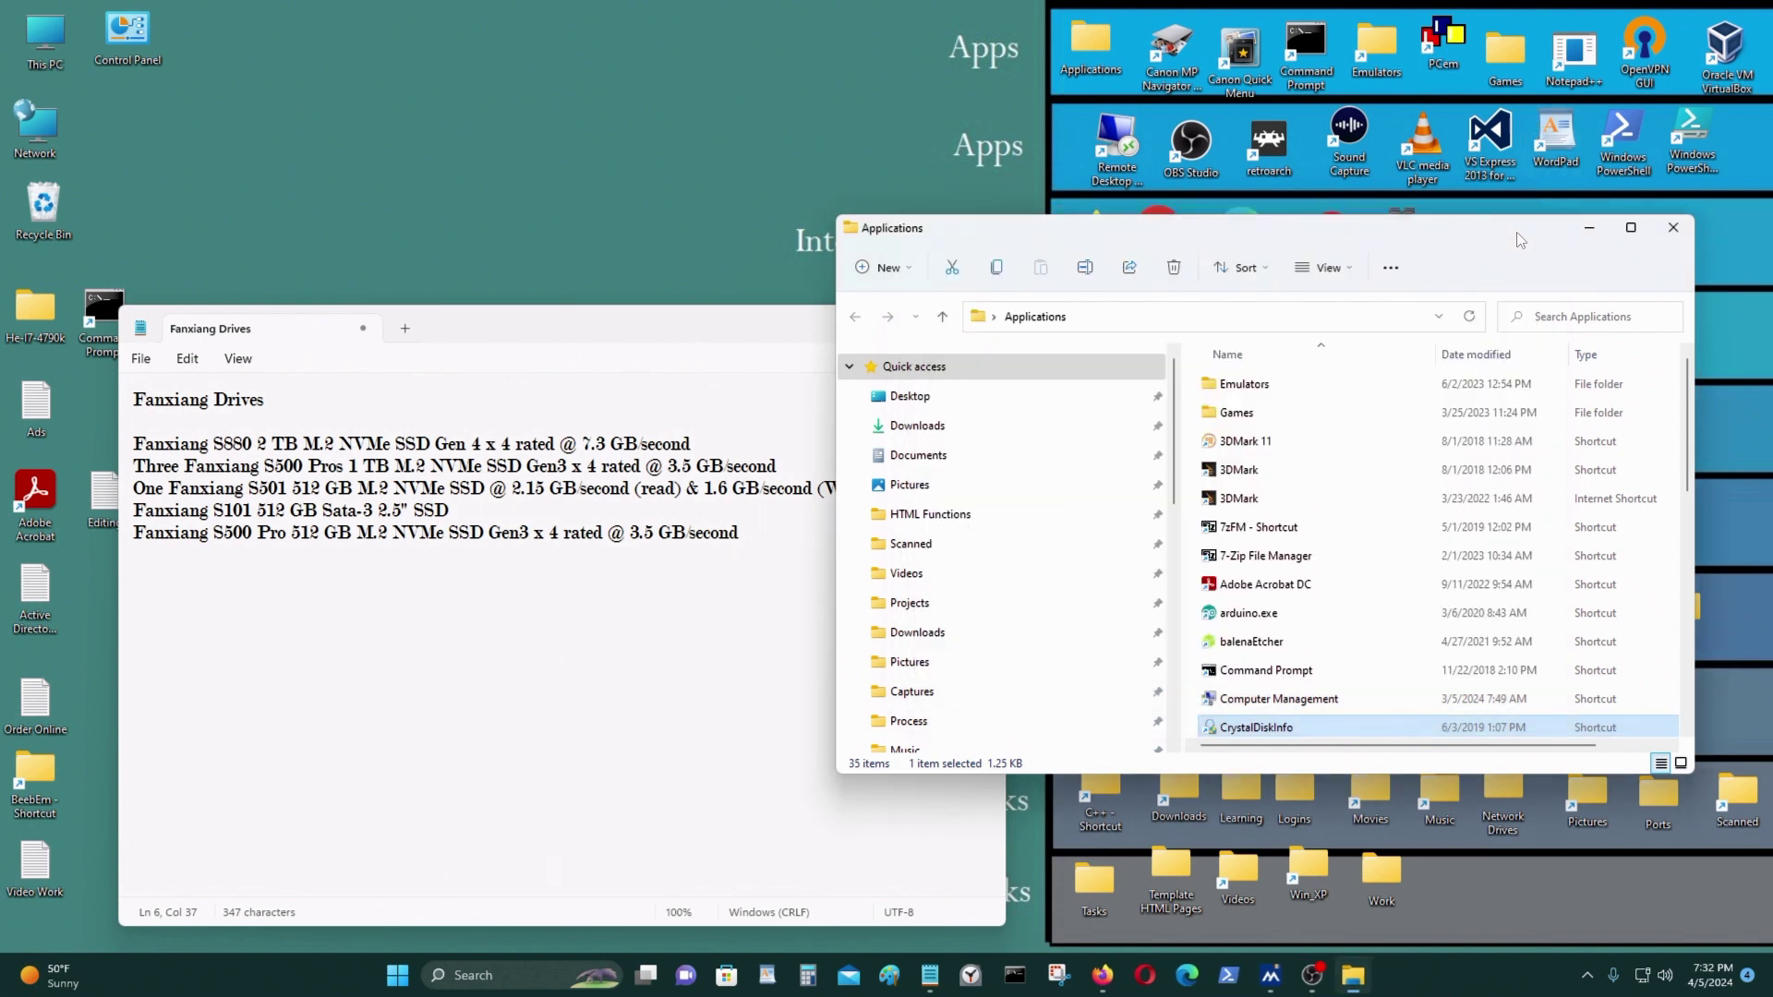
{"action": "left_click", "coordinate": [1672, 228]}
Step: Bring the drives note back toward the middle of the desktop and highlight its S880 2 TB line
{"action": "left_click_drag", "start_coordinate": [521, 327], "coordinate": [643, 323]}
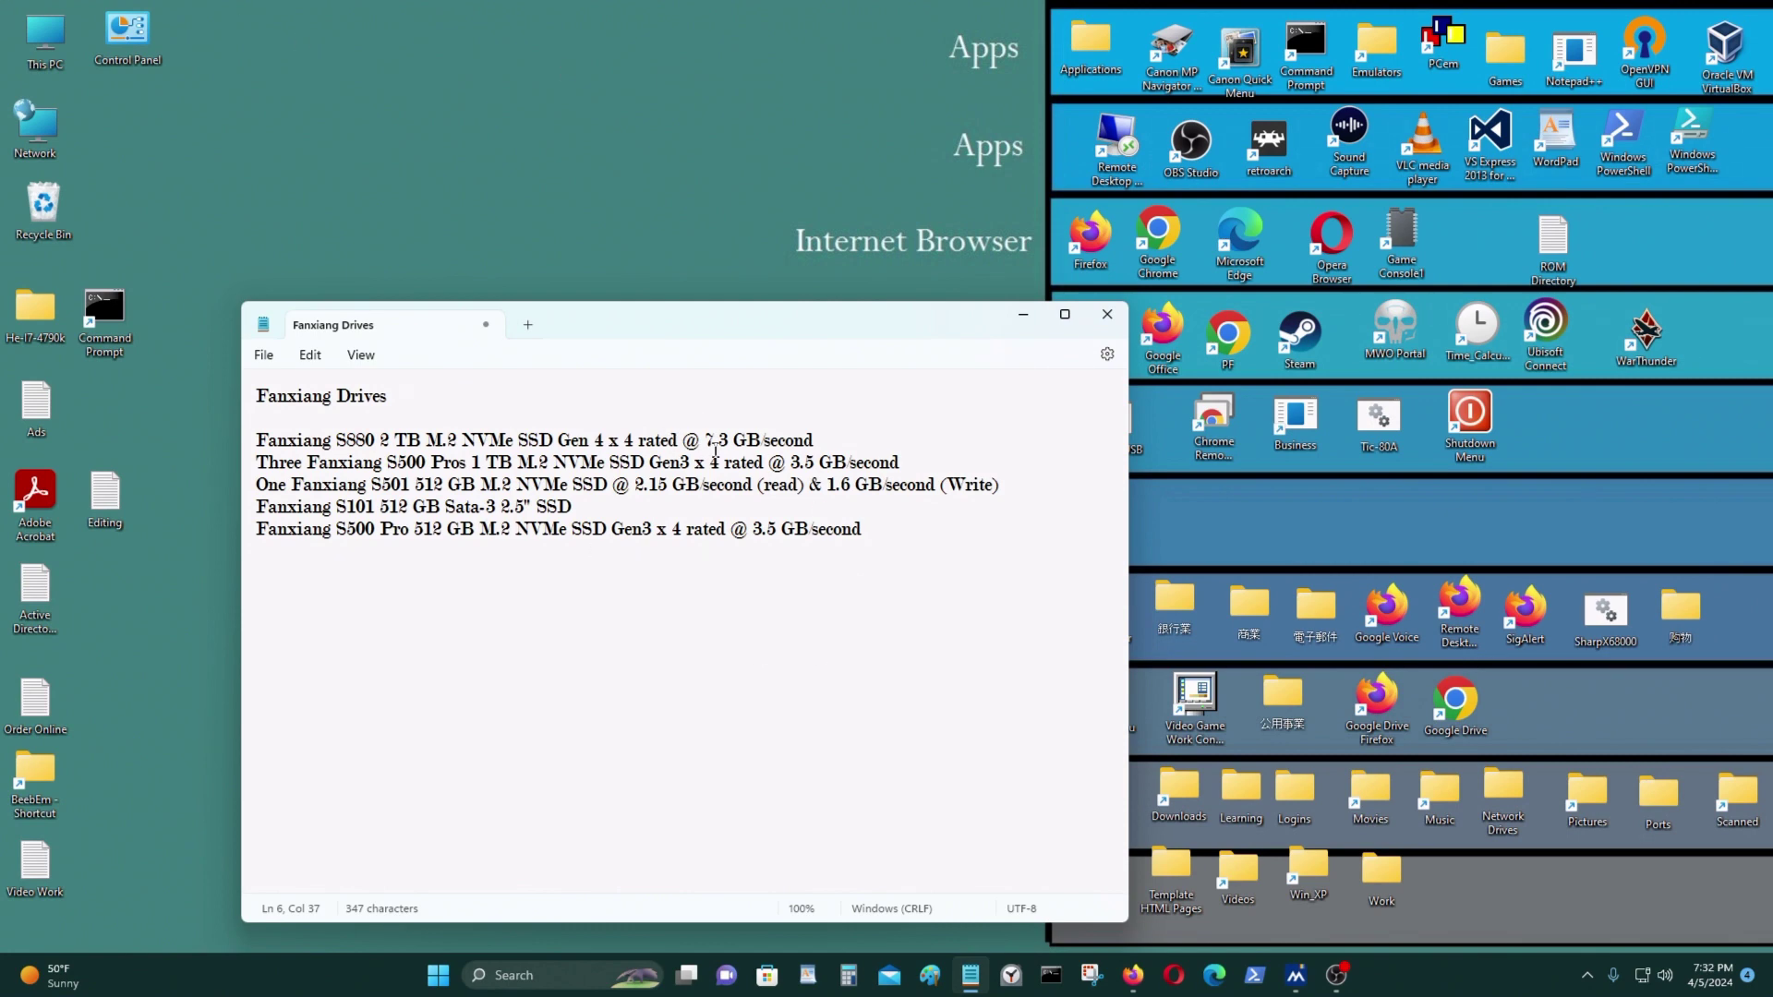
{"action": "left_click_drag", "start_coordinate": [853, 435], "coordinate": [186, 443]}
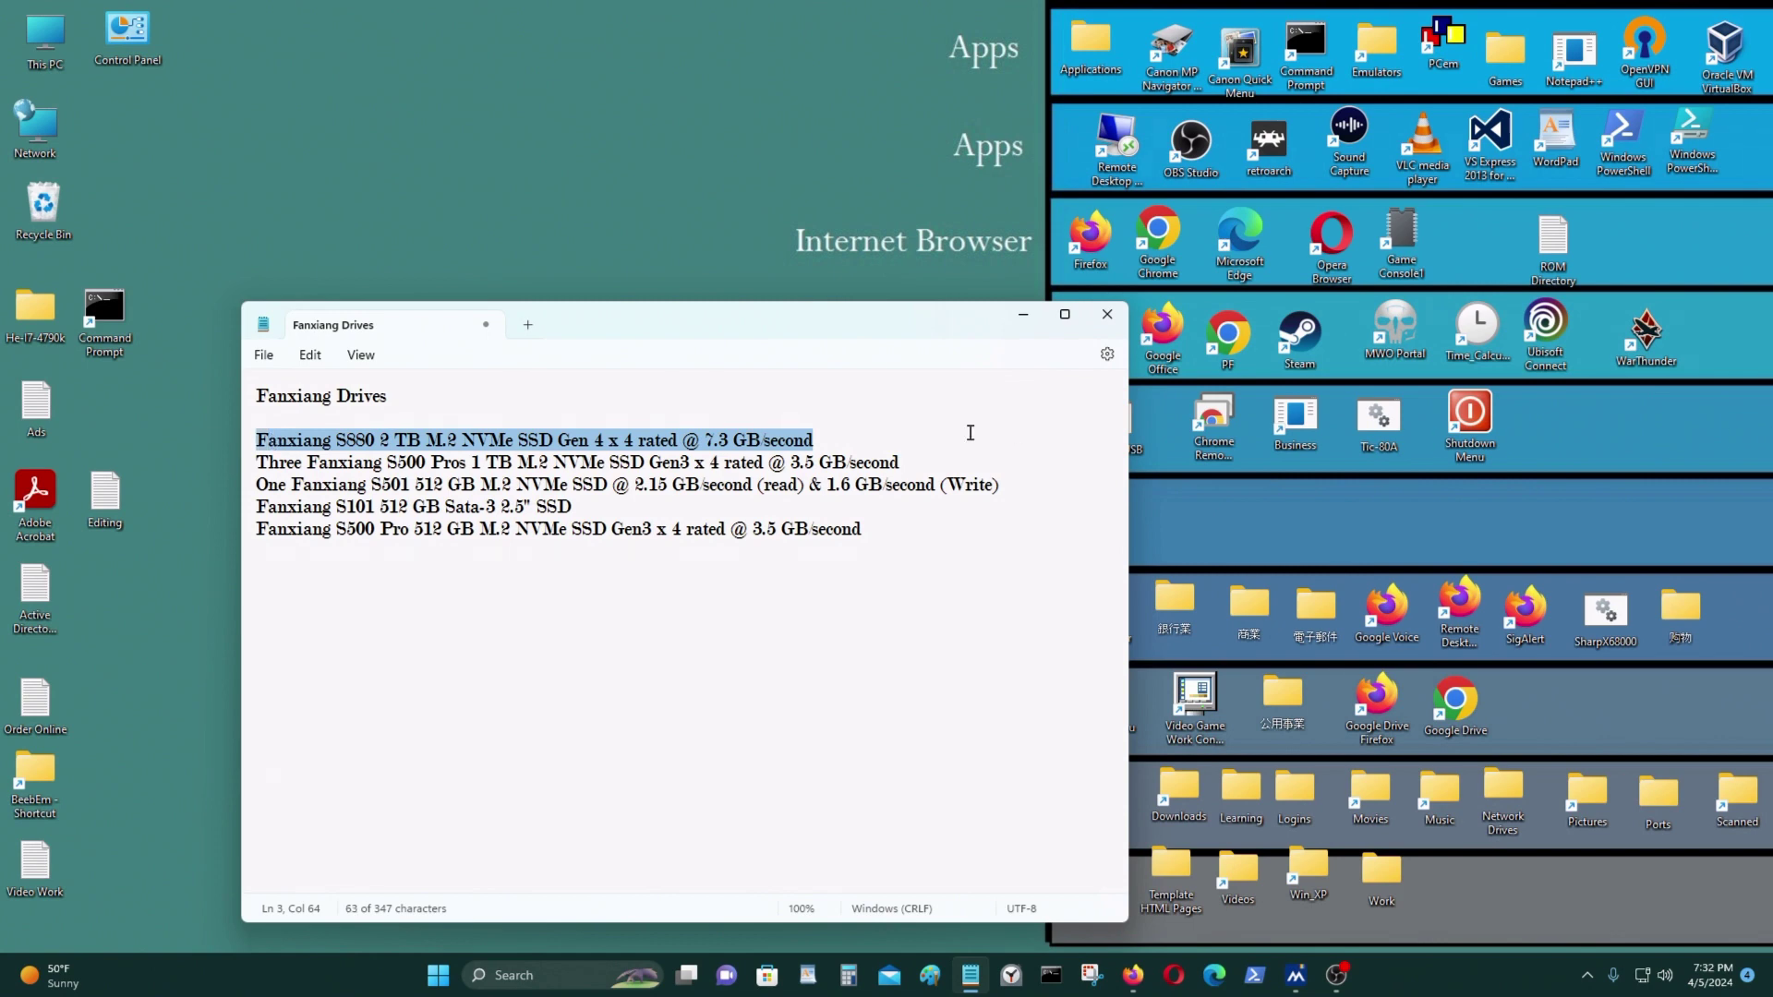
{"action": "left_click", "coordinate": [892, 459]}
{"action": "left_click", "coordinate": [972, 553]}
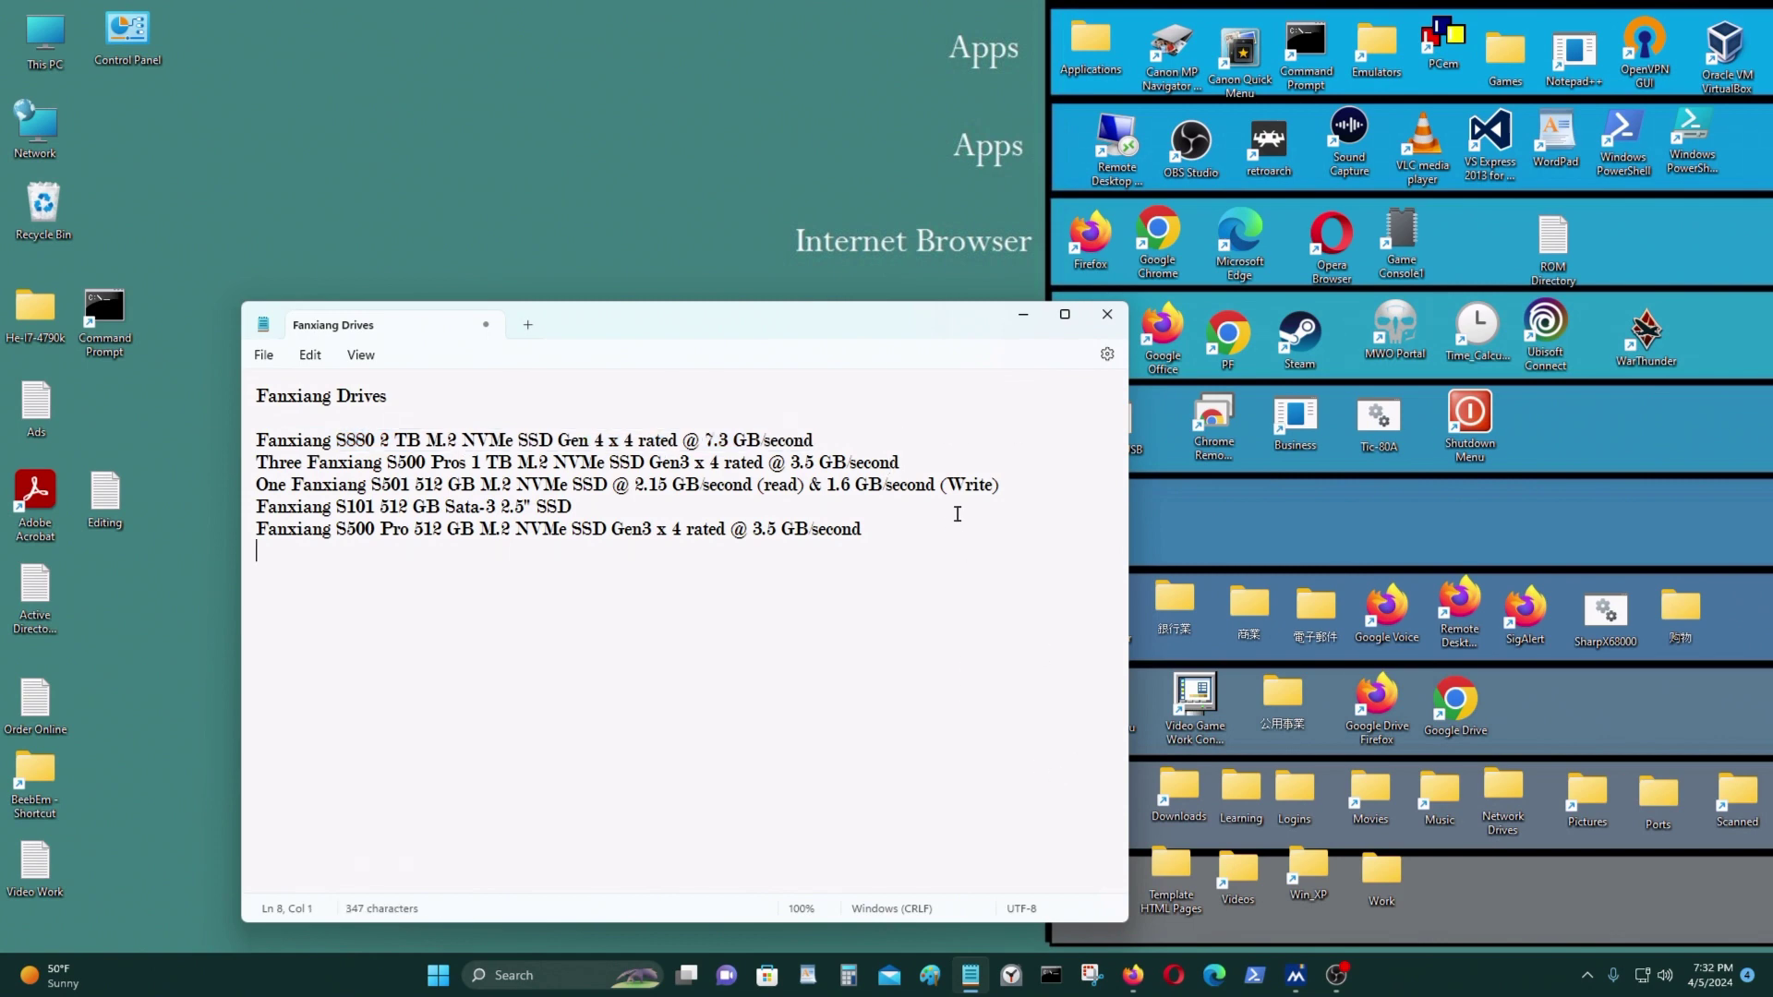
Step: Place the cursor at the end of the S500 Pro 512 GB line and reposition the drives note window
{"action": "left_click", "coordinate": [958, 429]}
{"action": "left_click", "coordinate": [961, 519]}
{"action": "left_click", "coordinate": [1012, 486]}
{"action": "left_click", "coordinate": [1000, 447]}
{"action": "left_click", "coordinate": [331, 397]}
{"action": "double_click", "coordinate": [331, 398]}
{"action": "left_click", "coordinate": [875, 530]}
{"action": "left_click_drag", "start_coordinate": [593, 323], "coordinate": [688, 296]}
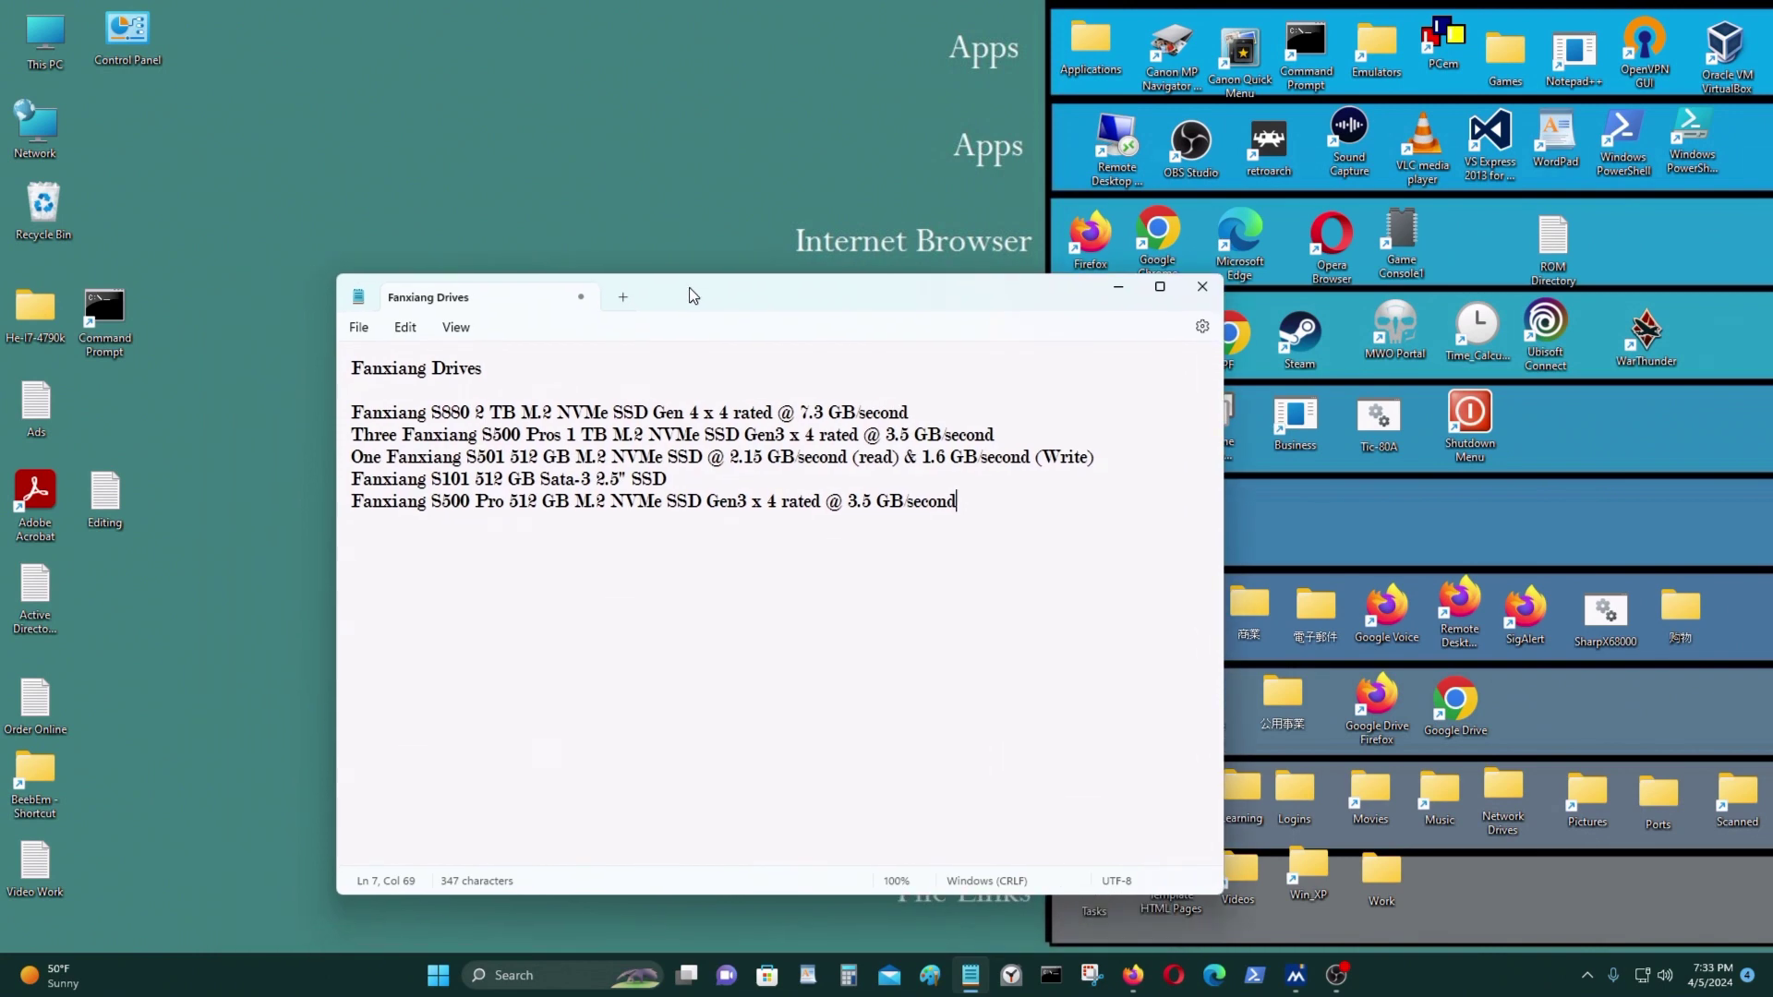